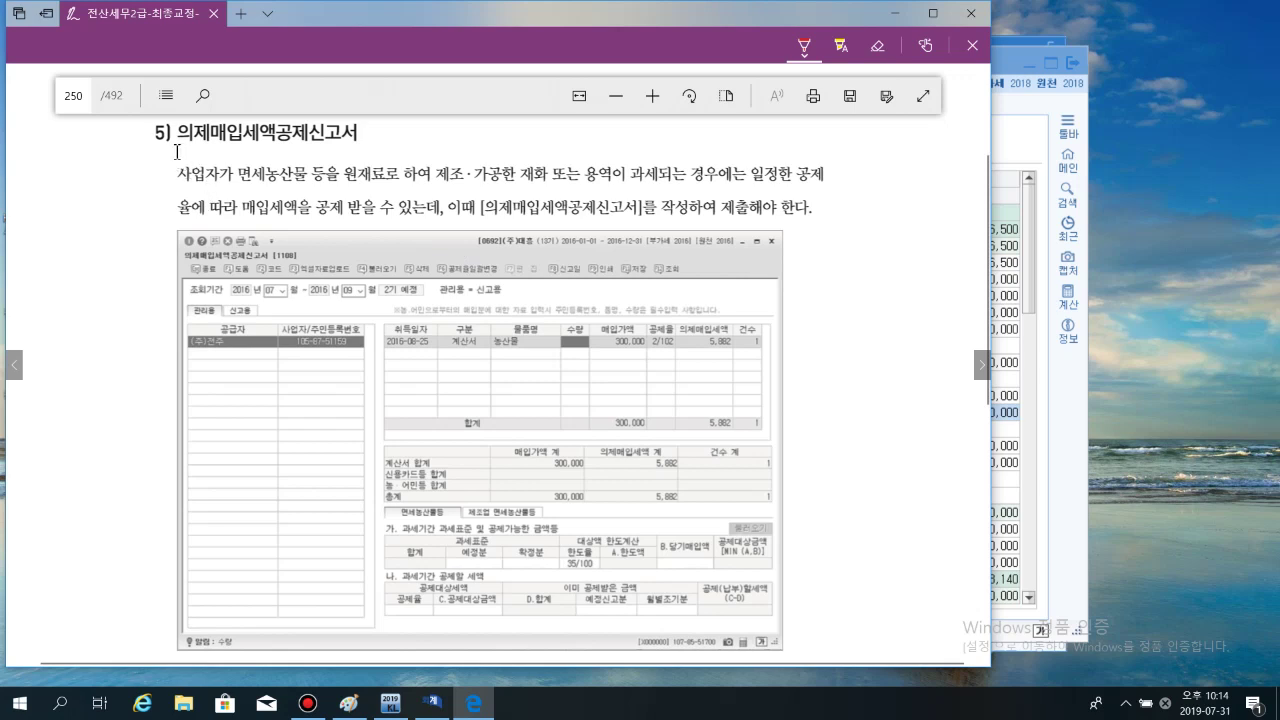
# Underline 의제매입세액 in heading 5) in red ink, plus the phrases 면세농산물 등을 원재료, 제조·가공한 재화 and 과세되는 경우
pyautogui.moveTo(173, 151); pyautogui.dragTo(199, 150)
pyautogui.moveTo(217, 148); pyautogui.dragTo(272, 146)
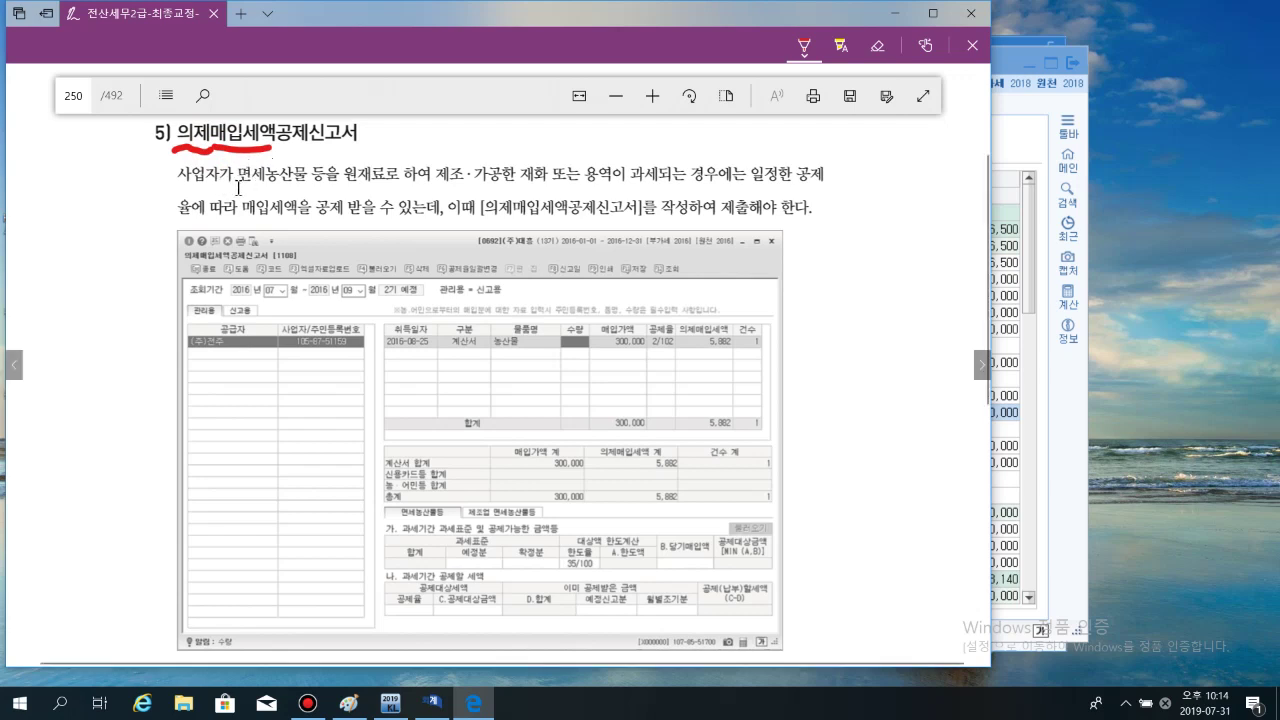
pyautogui.moveTo(236, 187); pyautogui.dragTo(389, 181)
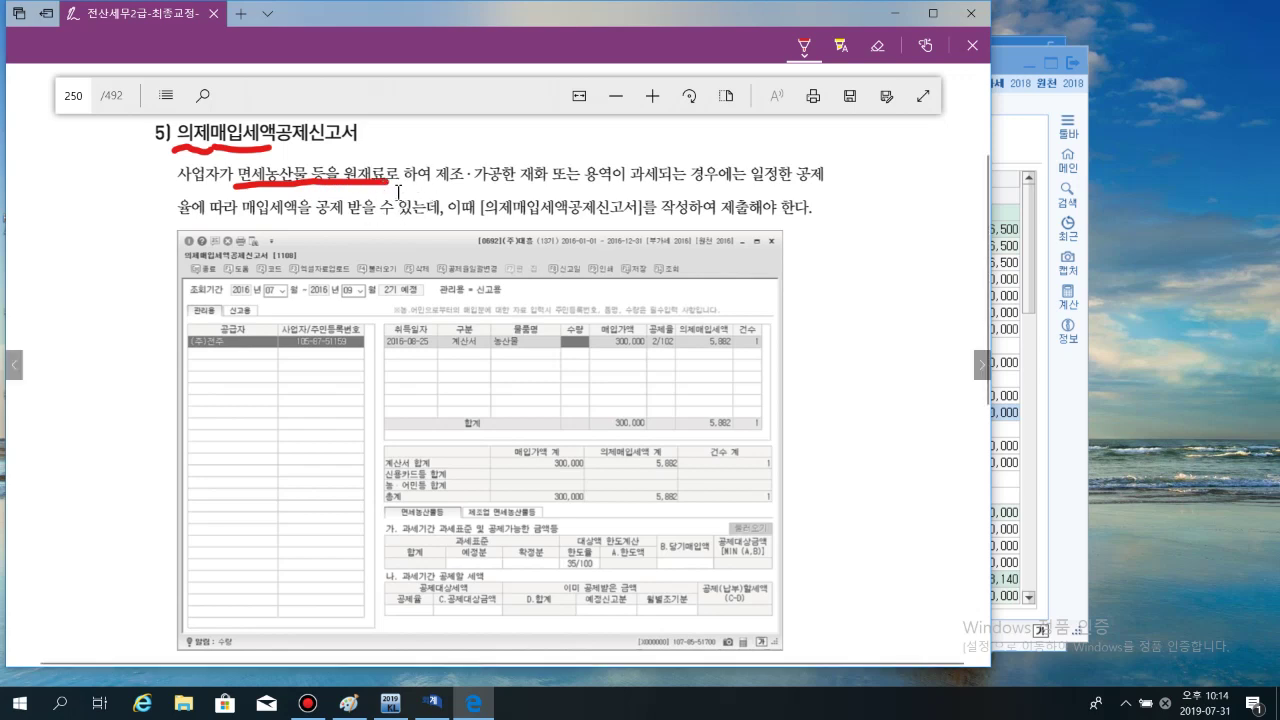
pyautogui.moveTo(436, 184); pyautogui.dragTo(527, 183)
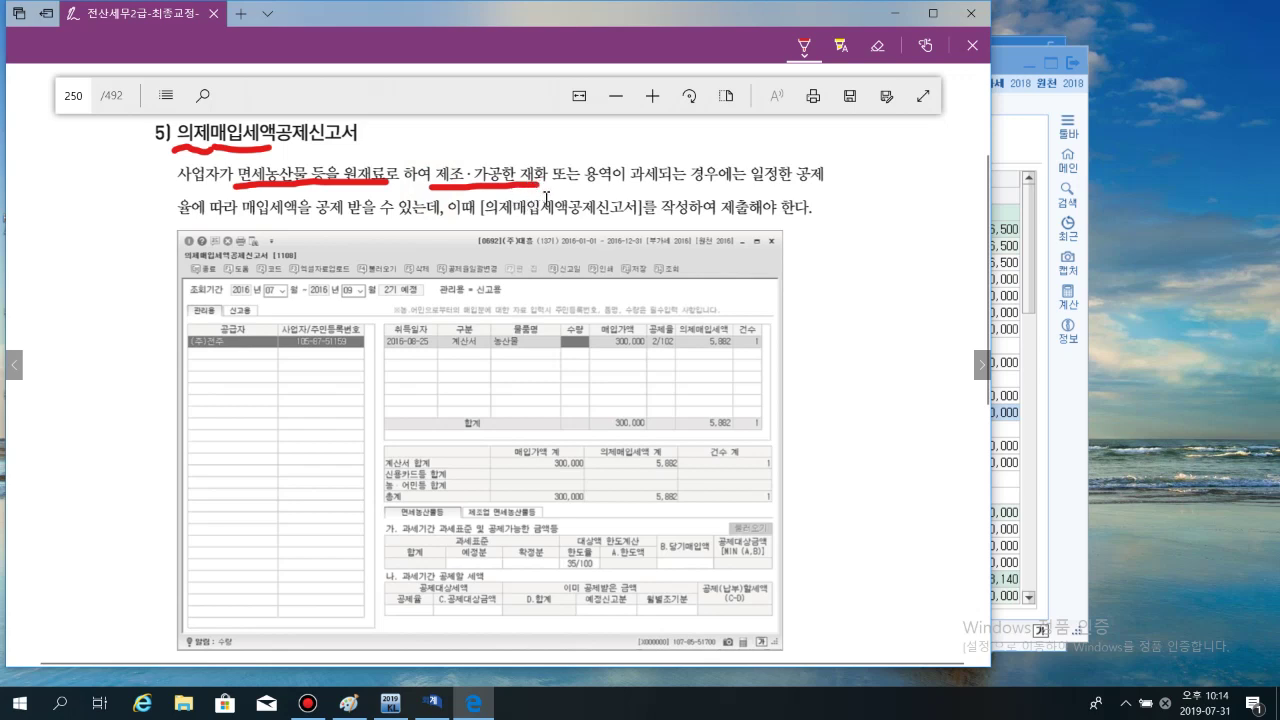
pyautogui.moveTo(532, 186); pyautogui.dragTo(549, 184)
pyautogui.moveTo(630, 187); pyautogui.dragTo(721, 186)
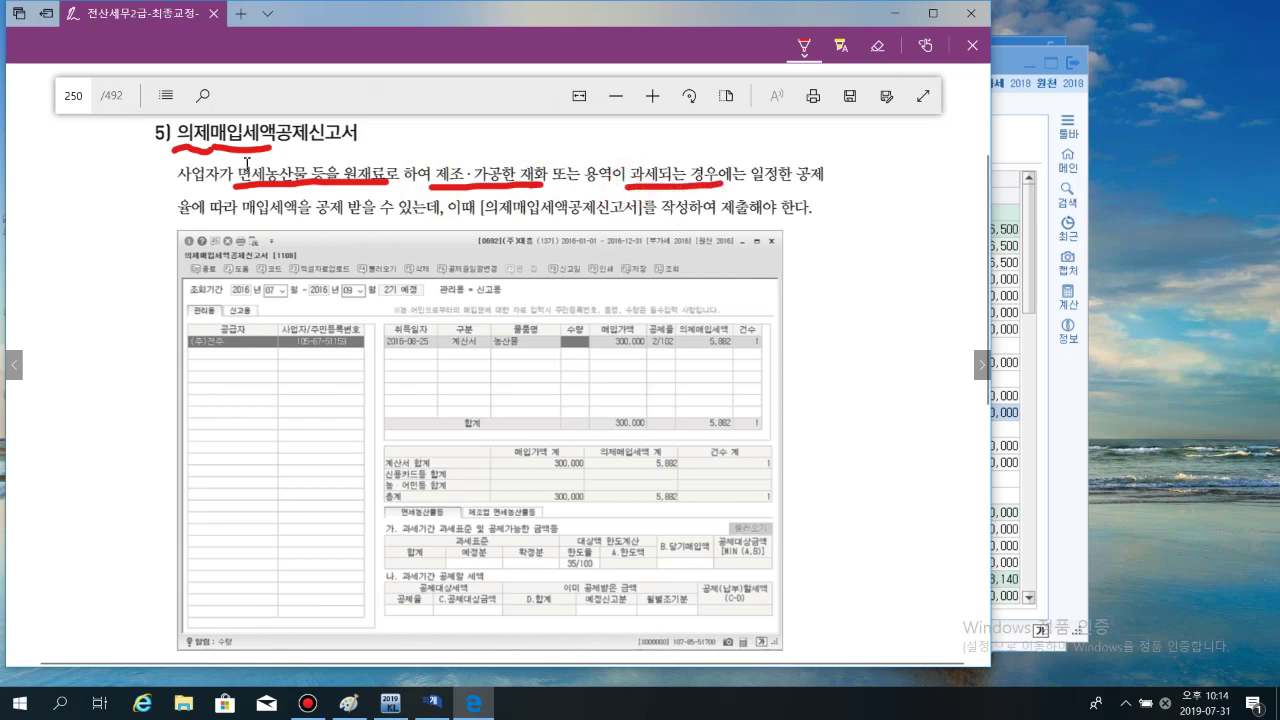
# Number the three underlined phrases in the opening sentence 1, 2 and 3 in red ink
pyautogui.moveTo(240, 158); pyautogui.dragTo(235, 169)
pyautogui.moveTo(445, 167); pyautogui.dragTo(439, 184)
pyautogui.click(434, 157)
pyautogui.moveTo(434, 157); pyautogui.dragTo(451, 166)
pyautogui.moveTo(628, 151); pyautogui.dragTo(637, 173)
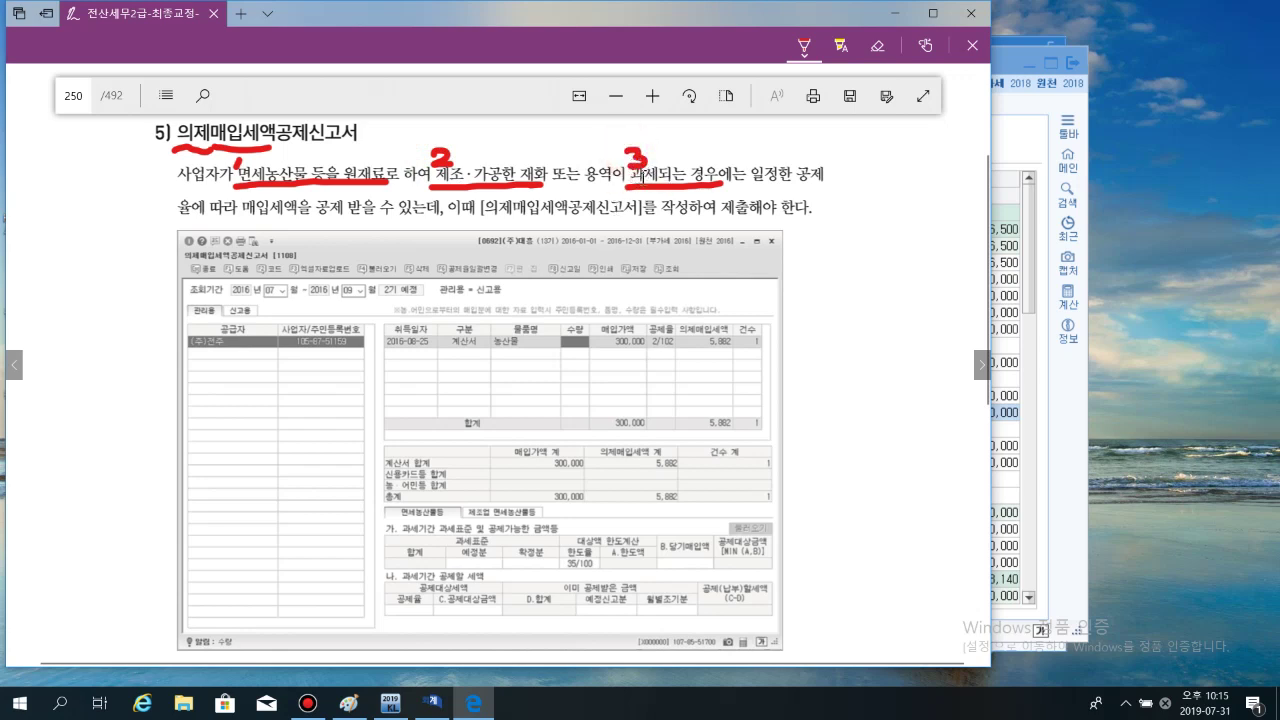
# Underline 매입세액을 공제 받을 수 있 and circle the words 과세되 and 면세농산물 together with their numbers
pyautogui.moveTo(242, 227); pyautogui.dragTo(416, 222)
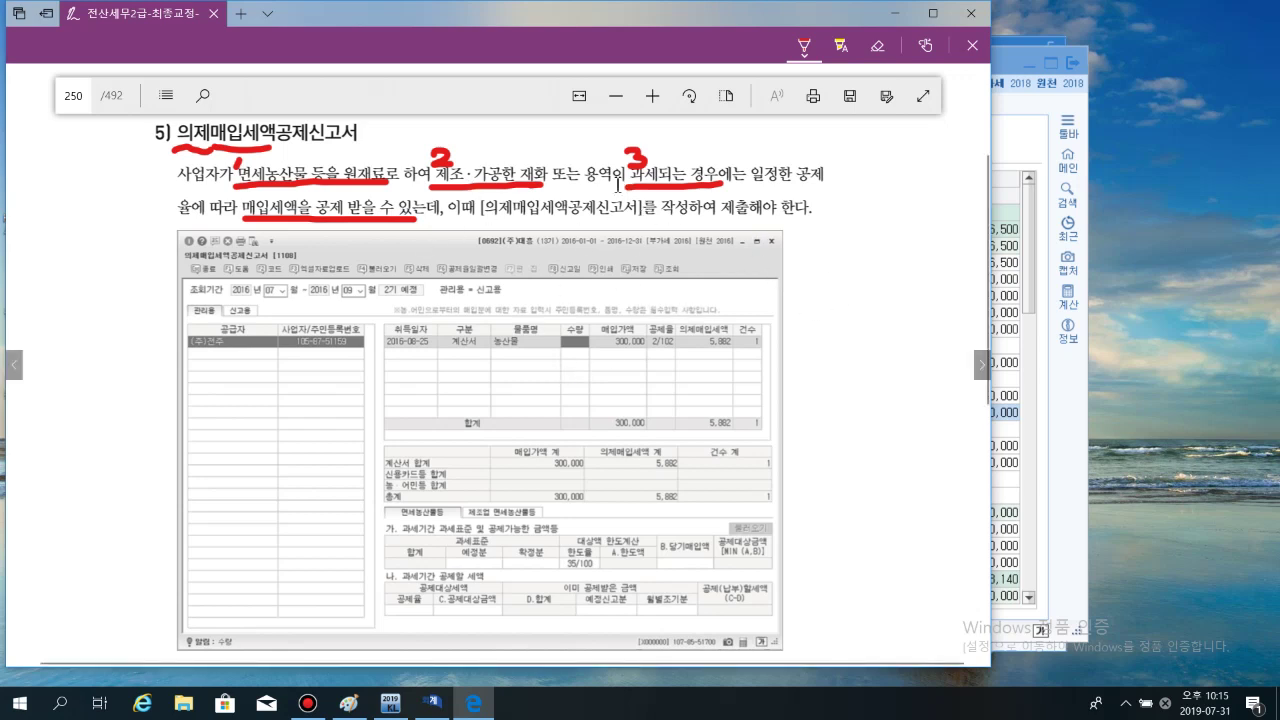
pyautogui.moveTo(650, 182)
pyautogui.mouseDown()
pyautogui.moveTo(634, 196)
pyautogui.moveTo(666, 152)
pyautogui.moveTo(655, 188)
pyautogui.mouseUp()
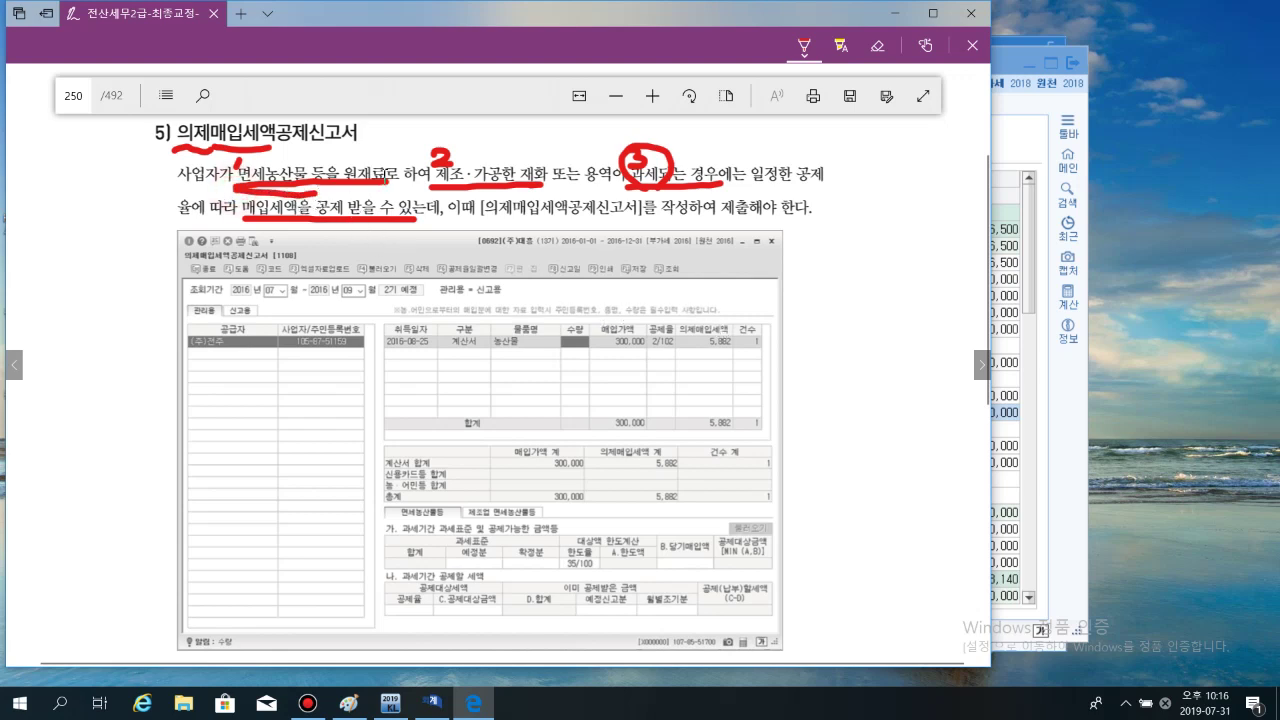
pyautogui.moveTo(232, 184)
pyautogui.mouseDown()
pyautogui.moveTo(306, 152)
pyautogui.moveTo(303, 193)
pyautogui.mouseUp()
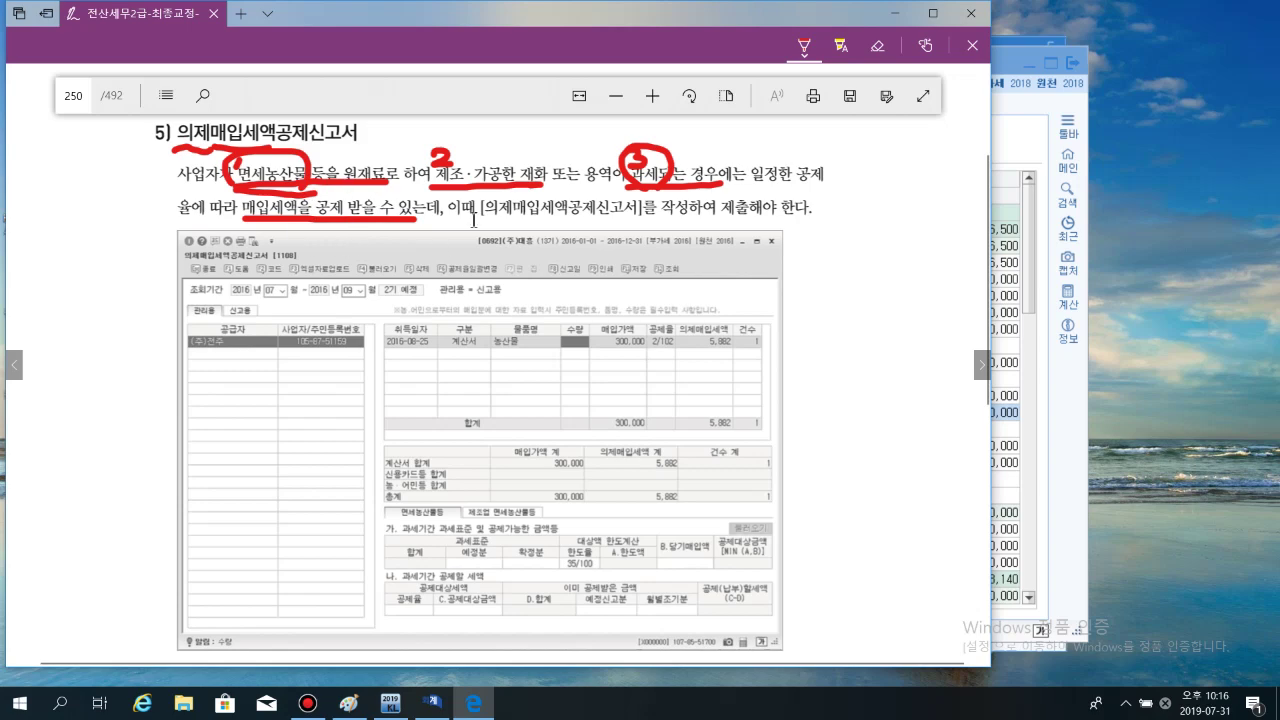
# Underline the (2) 과세표준 heading and its explanatory sentence, and circle [예정분] and [확정분]
pyautogui.scroll(-1, 880, 345)
pyautogui.scroll(-3, 884, 345)
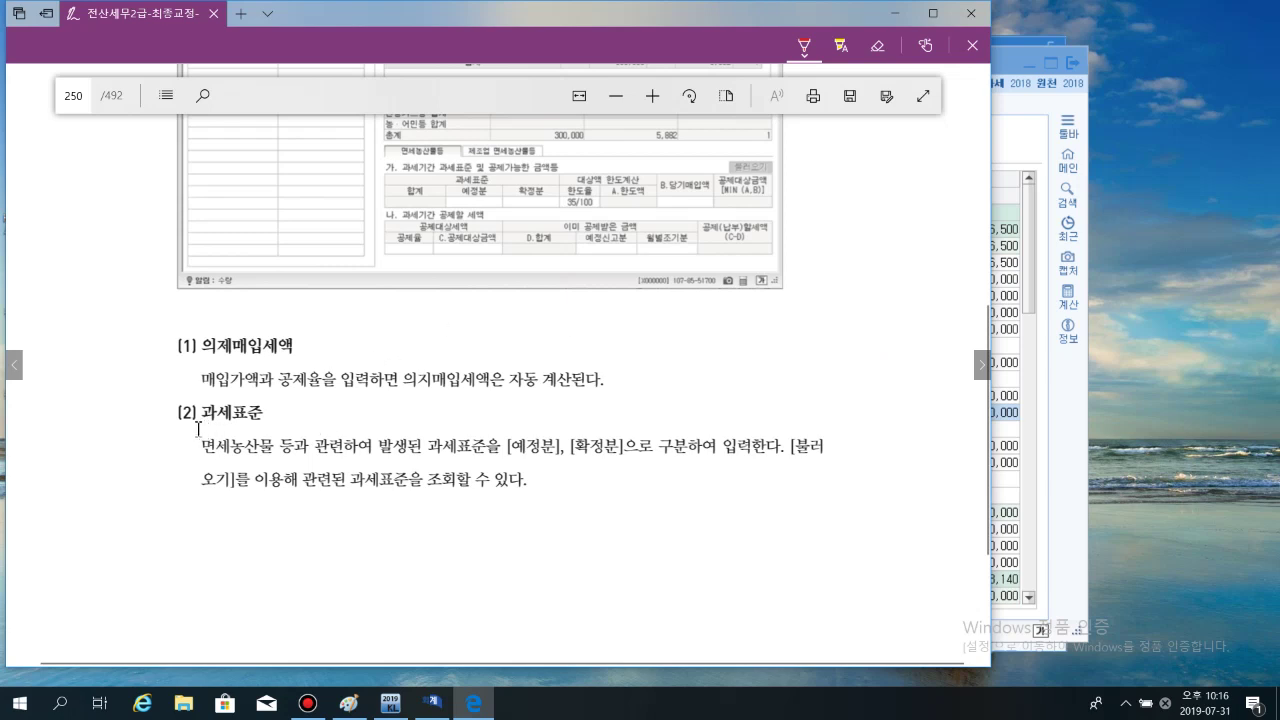
pyautogui.moveTo(195, 430); pyautogui.dragTo(270, 428)
pyautogui.moveTo(195, 455); pyautogui.dragTo(763, 458)
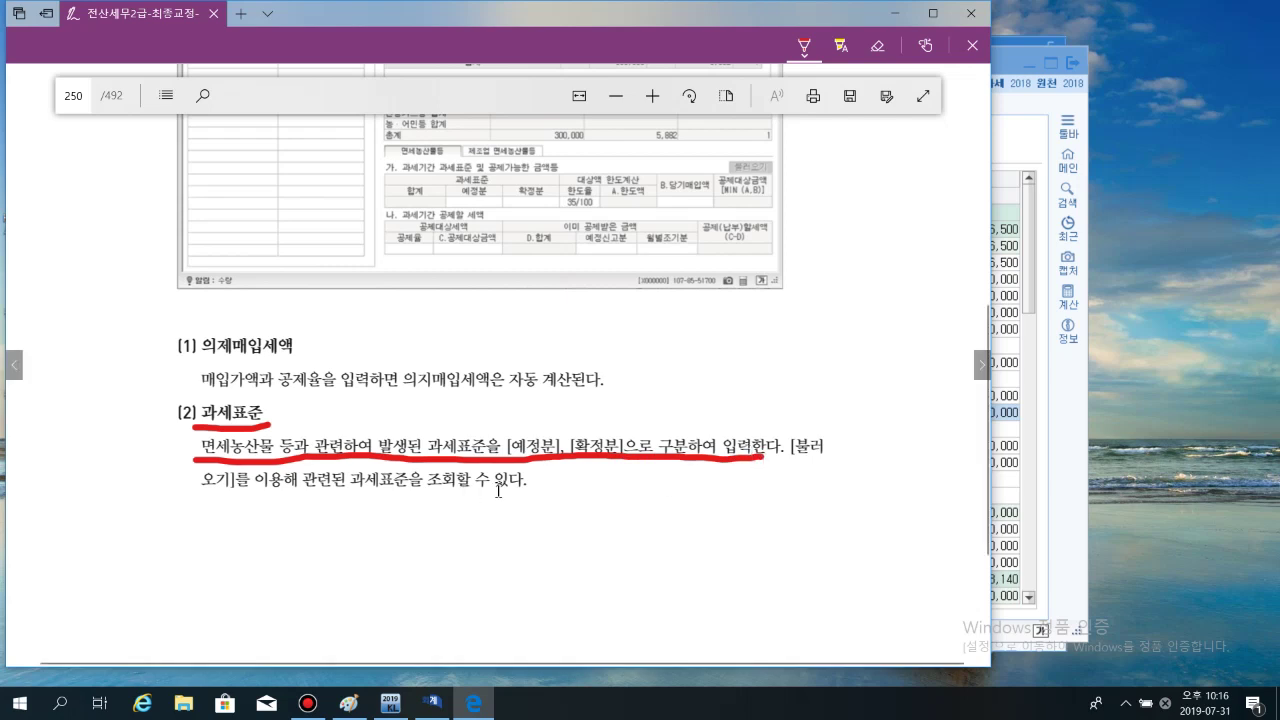
pyautogui.moveTo(530, 468)
pyautogui.mouseDown()
pyautogui.moveTo(500, 455)
pyautogui.moveTo(570, 438)
pyautogui.moveTo(583, 468)
pyautogui.moveTo(630, 424)
pyautogui.moveTo(640, 466)
pyautogui.mouseUp()
# Put a check mark above [예정분] and write 한도 with an arrow below [확정분]
pyautogui.scroll(3, 663, 503)
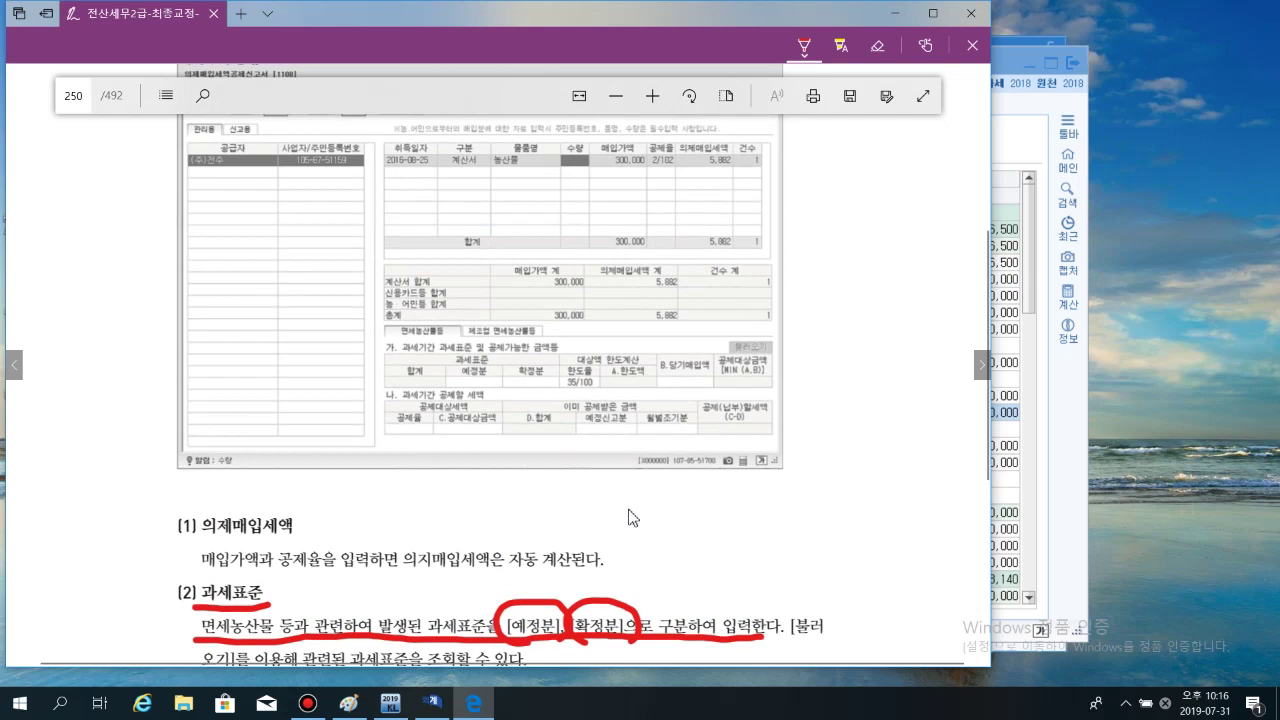
pyautogui.moveTo(510, 576)
pyautogui.mouseDown()
pyautogui.moveTo(519, 605)
pyautogui.moveTo(540, 577)
pyautogui.mouseUp()
pyautogui.scroll(-1, 545, 583)
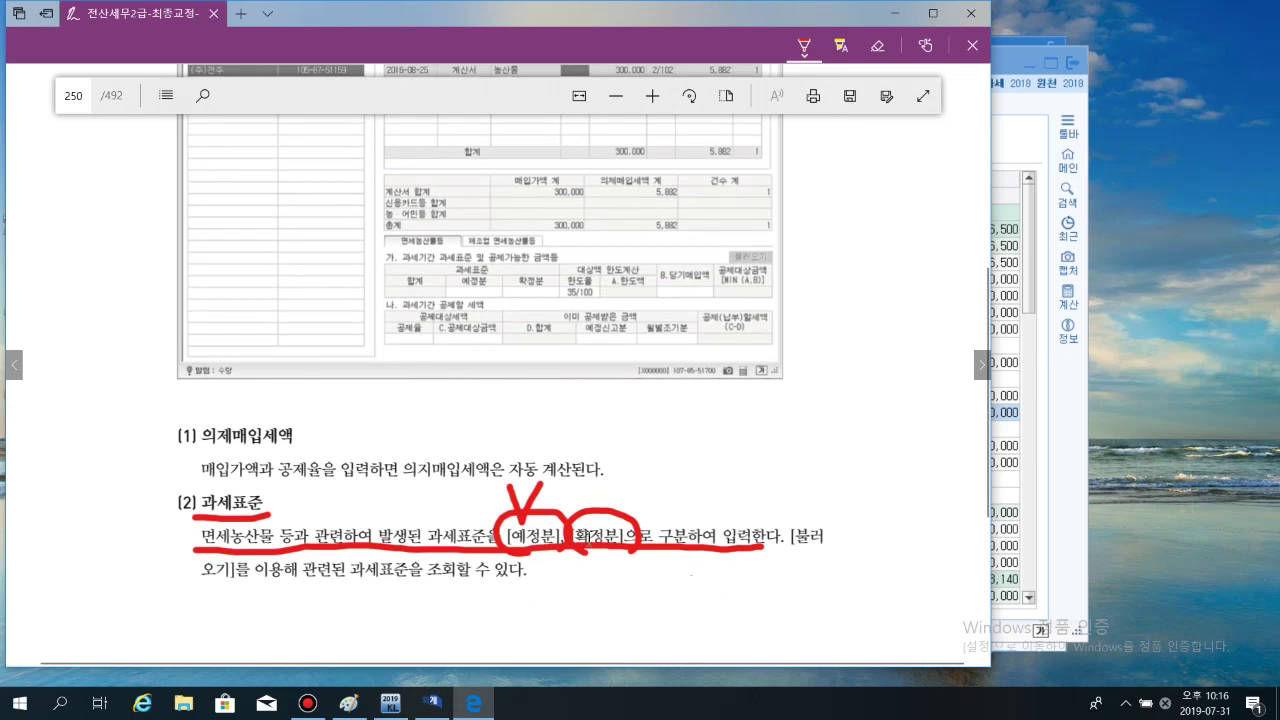
pyautogui.moveTo(580, 567)
pyautogui.mouseDown()
pyautogui.moveTo(577, 583)
pyautogui.moveTo(599, 595)
pyautogui.moveTo(589, 606)
pyautogui.mouseUp()
pyautogui.moveTo(607, 576); pyautogui.dragTo(620, 588)
pyautogui.moveTo(614, 593); pyautogui.dragTo(631, 609)
pyautogui.moveTo(631, 597); pyautogui.dragTo(639, 596)
pyautogui.moveTo(619, 606)
pyautogui.mouseDown()
pyautogui.moveTo(642, 619)
pyautogui.moveTo(666, 590)
pyautogui.moveTo(660, 614)
pyautogui.mouseUp()
pyautogui.moveTo(640, 619); pyautogui.dragTo(679, 618)
pyautogui.moveTo(530, 543)
pyautogui.mouseDown()
pyautogui.moveTo(500, 500)
pyautogui.moveTo(562, 522)
pyautogui.moveTo(616, 512)
pyautogui.moveTo(613, 553)
pyautogui.mouseUp()
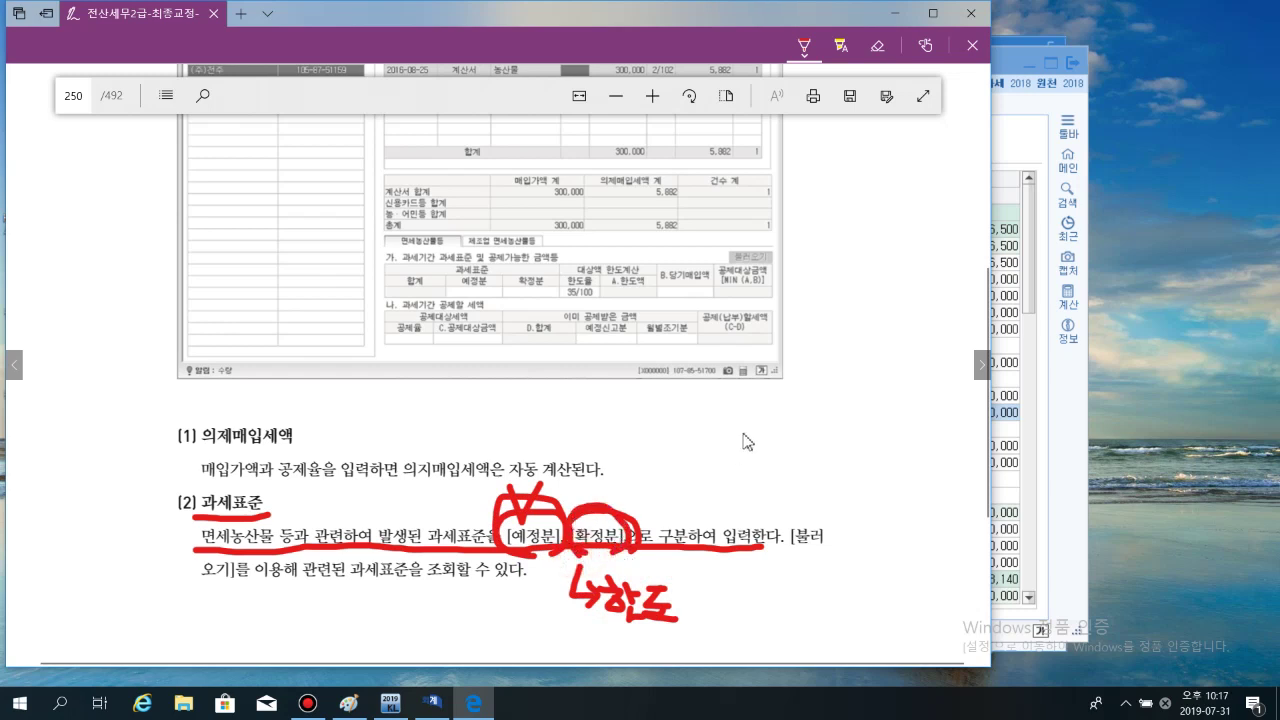
# Handwrite the example 100 split into 40 and 60 beside section (2), strike the split through, and write the circled alternative 90 and 10
pyautogui.moveTo(762, 400)
pyautogui.mouseDown()
pyautogui.moveTo(746, 436)
pyautogui.moveTo(792, 408)
pyautogui.moveTo(814, 429)
pyautogui.moveTo(806, 409)
pyautogui.mouseUp()
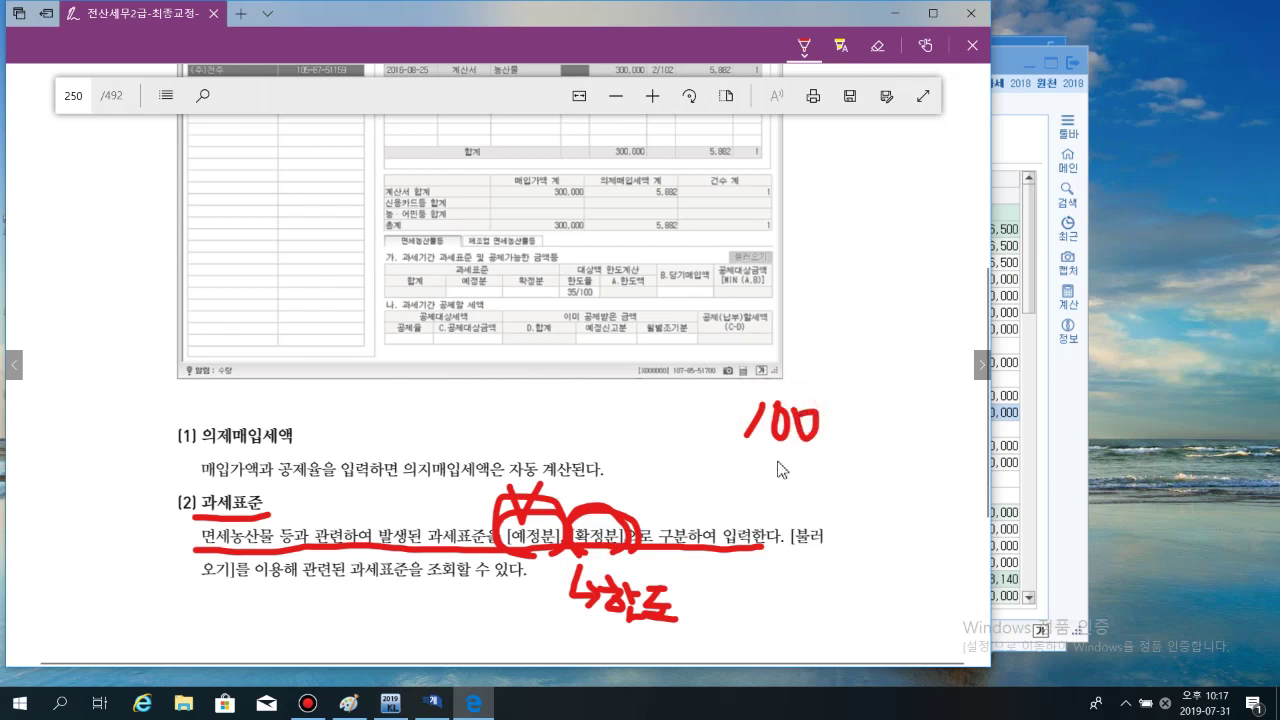
pyautogui.moveTo(781, 462)
pyautogui.mouseDown()
pyautogui.moveTo(760, 476)
pyautogui.moveTo(783, 482)
pyautogui.moveTo(806, 458)
pyautogui.mouseUp()
pyautogui.click(741, 475)
pyautogui.moveTo(746, 490)
pyautogui.mouseDown()
pyautogui.moveTo(749, 507)
pyautogui.moveTo(777, 519)
pyautogui.moveTo(799, 503)
pyautogui.mouseUp()
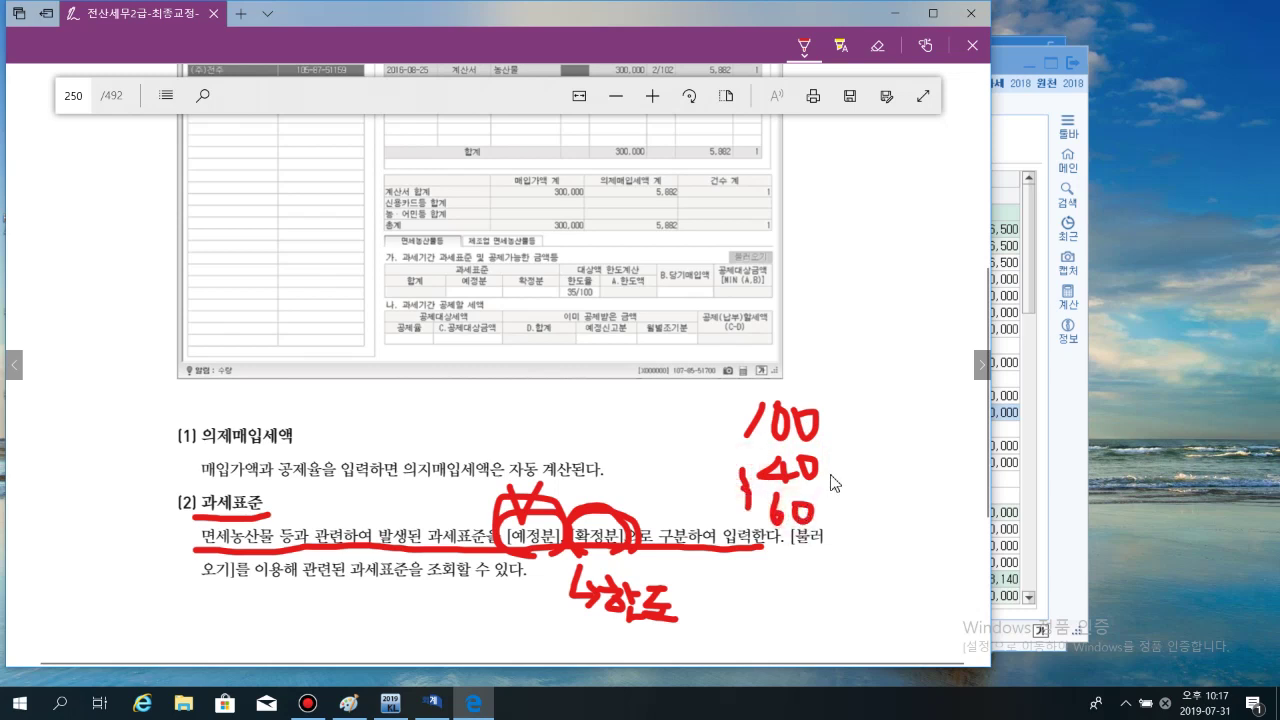
pyautogui.moveTo(821, 461)
pyautogui.mouseDown()
pyautogui.moveTo(762, 494)
pyautogui.moveTo(785, 523)
pyautogui.mouseUp()
pyautogui.moveTo(864, 457)
pyautogui.mouseDown()
pyautogui.moveTo(852, 477)
pyautogui.moveTo(863, 492)
pyautogui.mouseUp()
pyautogui.moveTo(885, 462)
pyautogui.mouseDown()
pyautogui.moveTo(870, 460)
pyautogui.moveTo(855, 524)
pyautogui.mouseUp()
pyautogui.moveTo(871, 503)
pyautogui.mouseDown()
pyautogui.moveTo(876, 524)
pyautogui.moveTo(848, 482)
pyautogui.moveTo(878, 538)
pyautogui.mouseUp()
pyautogui.moveTo(876, 480)
pyautogui.mouseDown()
pyautogui.moveTo(851, 447)
pyautogui.moveTo(864, 450)
pyautogui.mouseUp()
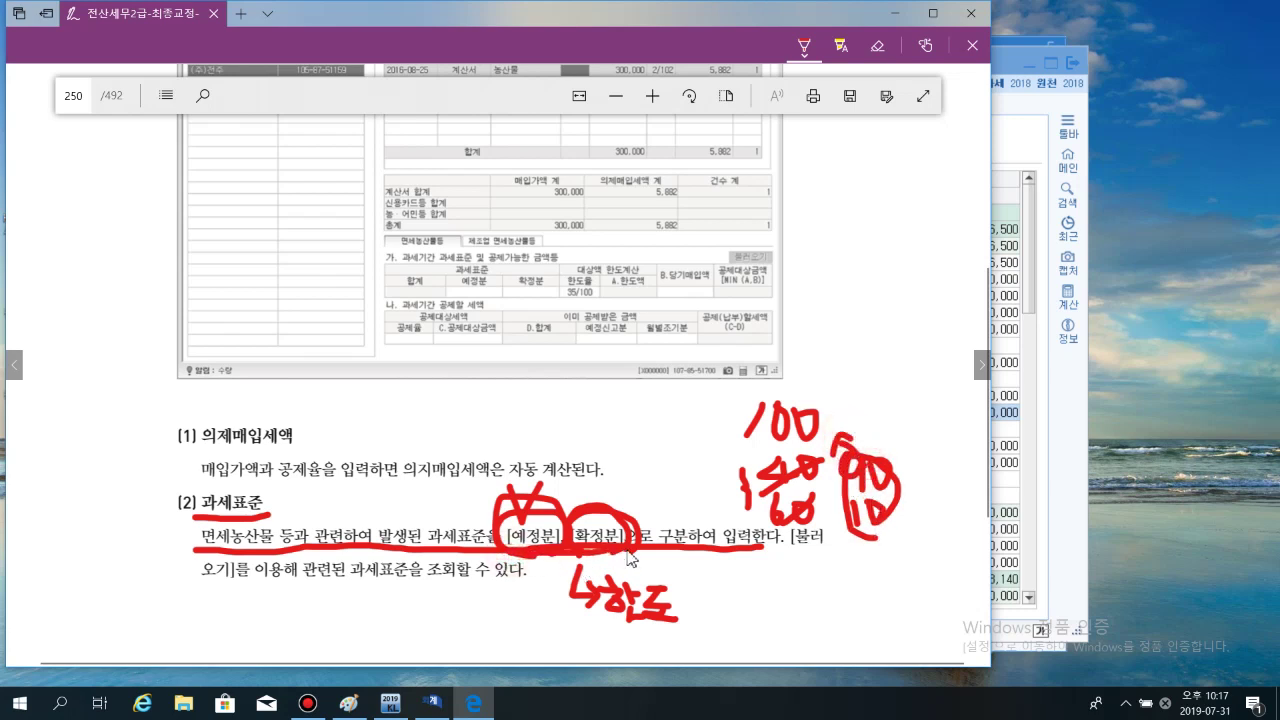
# Enclose [예정분] and [확정분] together and write 한도 X above them with an arrow pointing to [예정분]
pyautogui.moveTo(522, 550)
pyautogui.mouseDown()
pyautogui.moveTo(548, 516)
pyautogui.moveTo(638, 522)
pyautogui.moveTo(628, 549)
pyautogui.mouseUp()
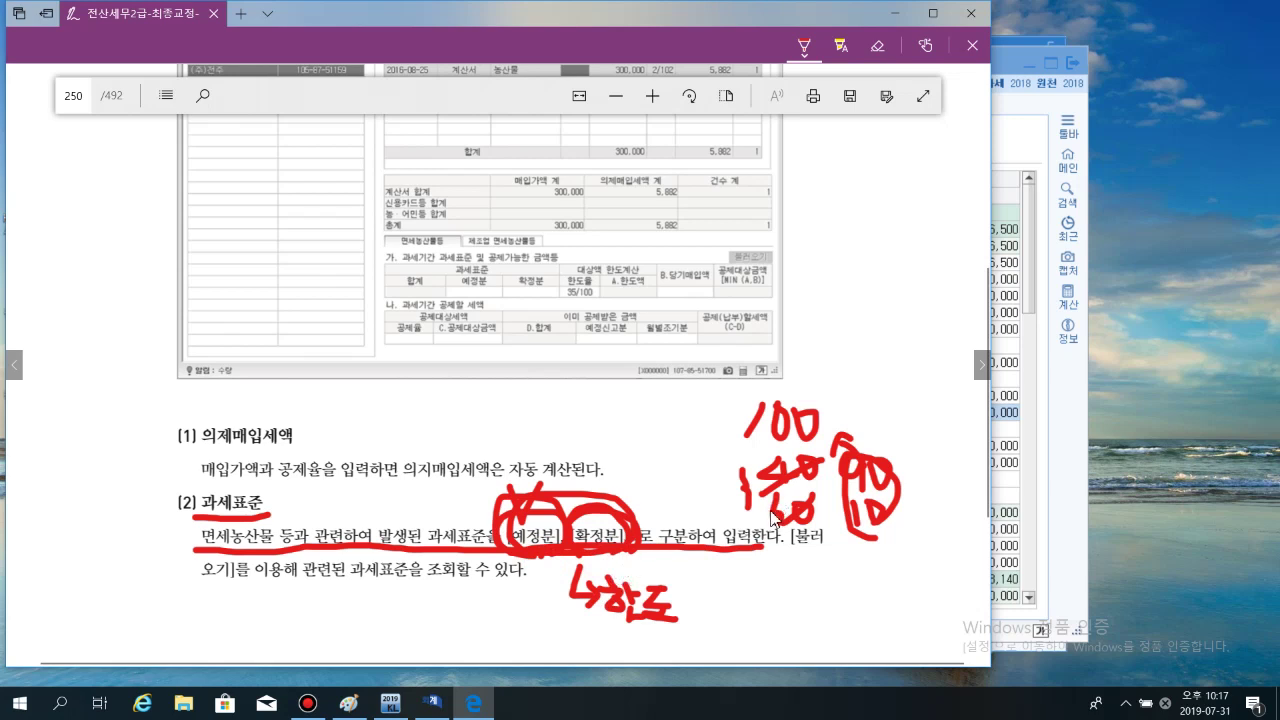
pyautogui.moveTo(525, 547)
pyautogui.mouseDown()
pyautogui.moveTo(502, 545)
pyautogui.moveTo(524, 508)
pyautogui.moveTo(537, 550)
pyautogui.mouseUp()
pyautogui.moveTo(528, 450)
pyautogui.mouseDown()
pyautogui.moveTo(531, 499)
pyautogui.moveTo(585, 421)
pyautogui.moveTo(578, 442)
pyautogui.moveTo(617, 432)
pyautogui.moveTo(655, 447)
pyautogui.mouseUp()
pyautogui.click(586, 421)
pyautogui.moveTo(652, 424); pyautogui.dragTo(628, 450)
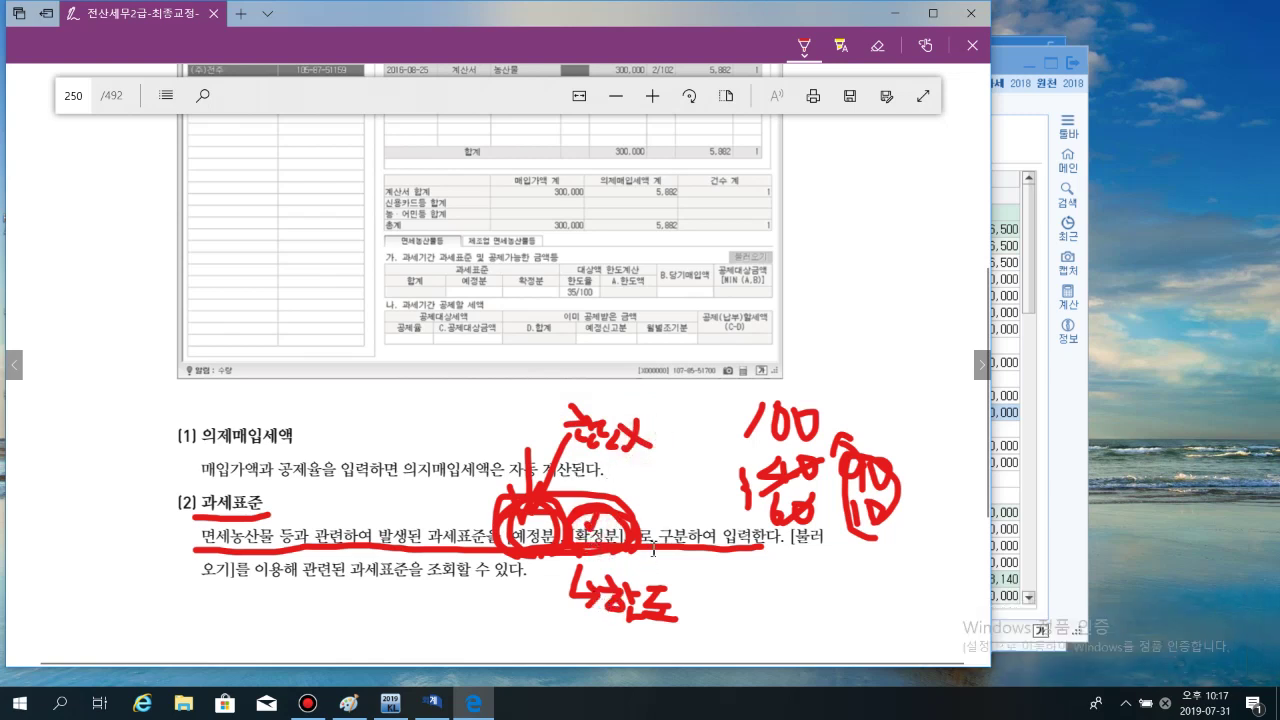
# Go to page 326 of the PDF and enlarge question 03 with its purchase table
pyautogui.scroll(1, 688, 556)
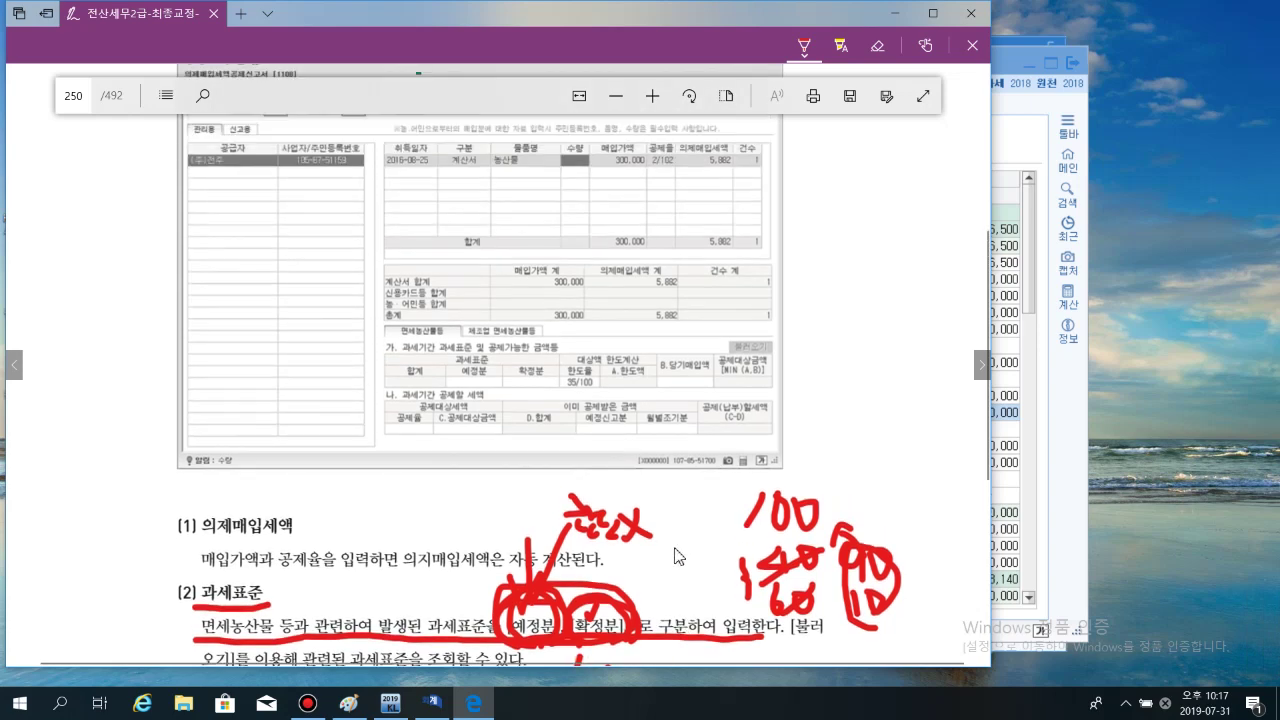
pyautogui.scroll(1, 676, 556)
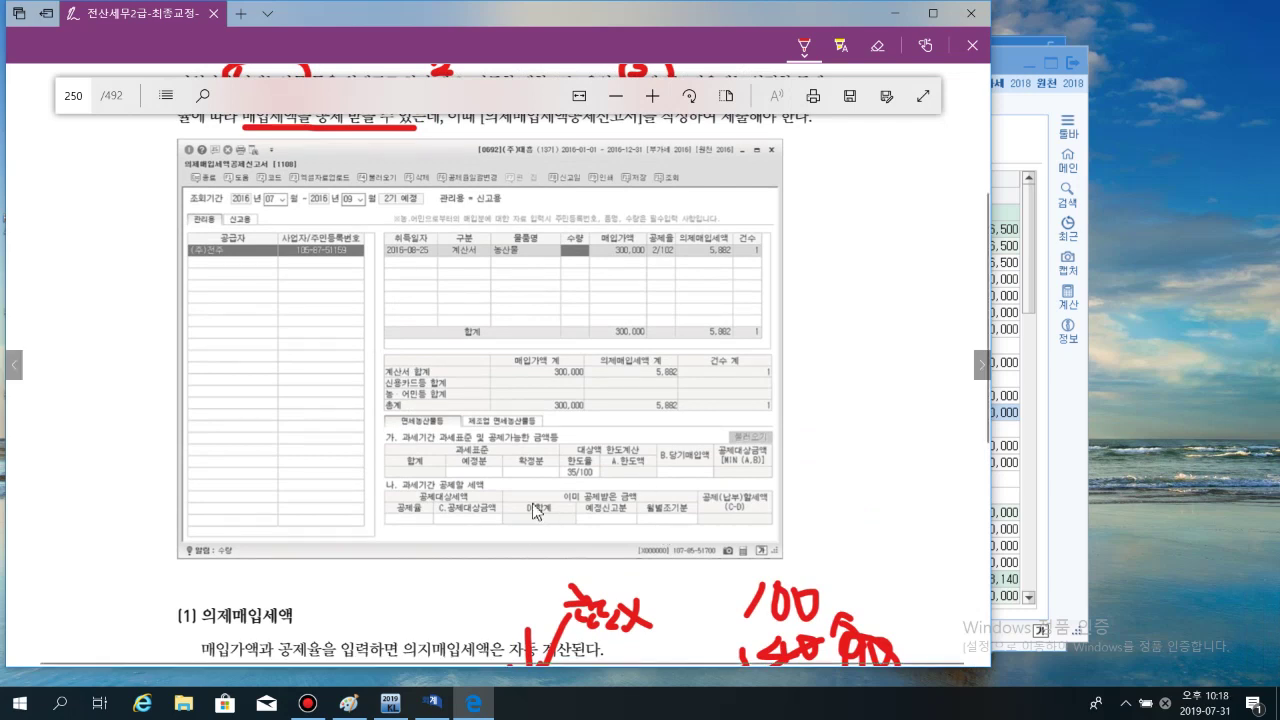
pyautogui.click(88, 97)
pyautogui.write('326')
pyautogui.press('Return')
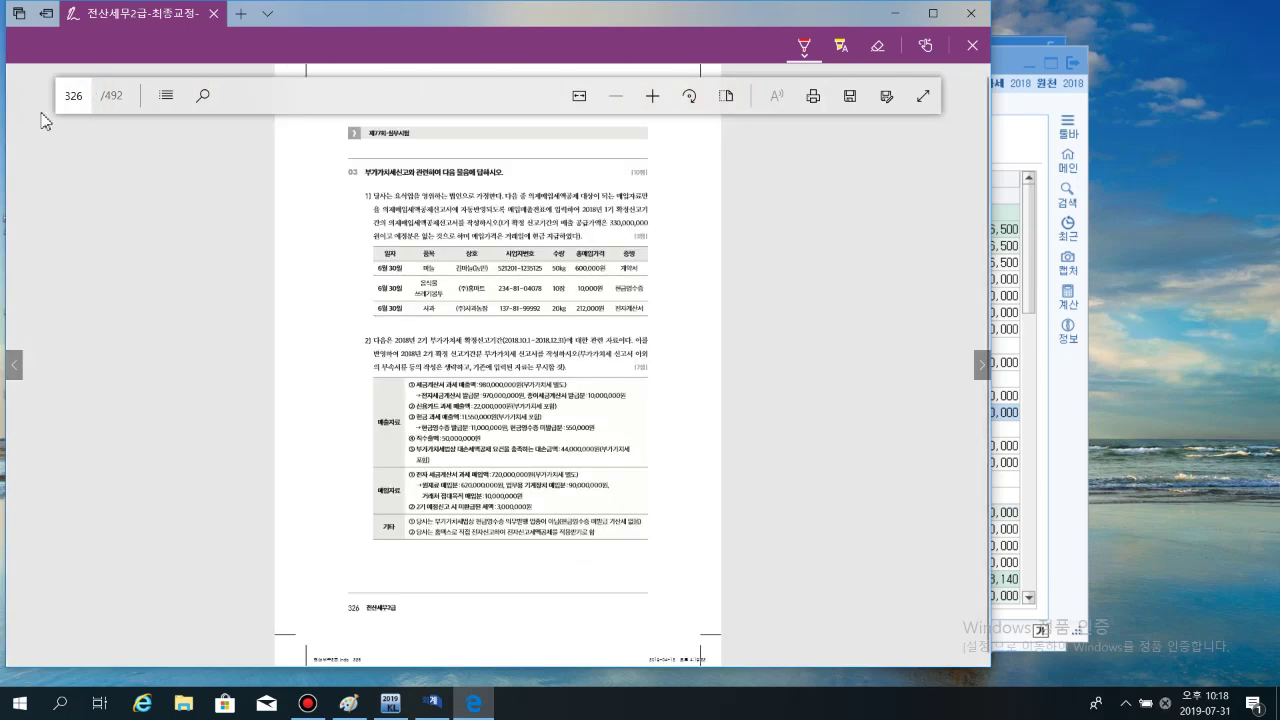
pyautogui.scroll(3, 785, 417)
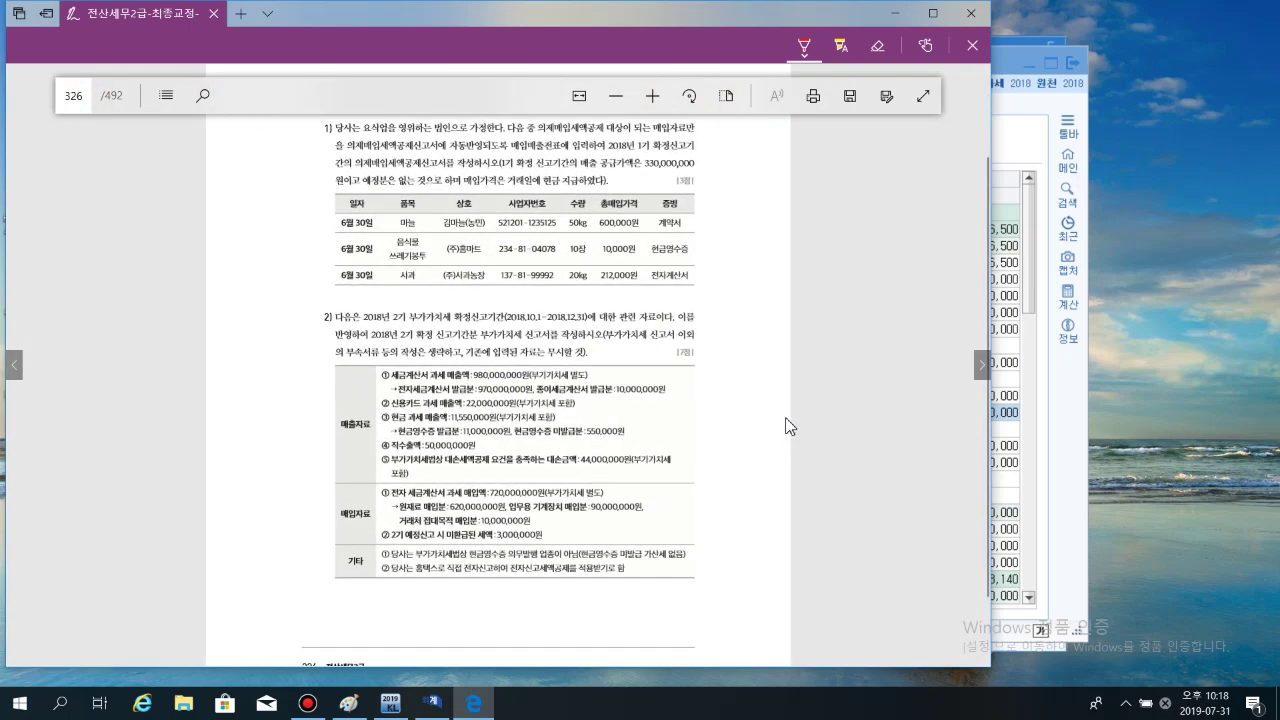
pyautogui.scroll(1, 788, 419)
pyautogui.scroll(5, 788, 419)
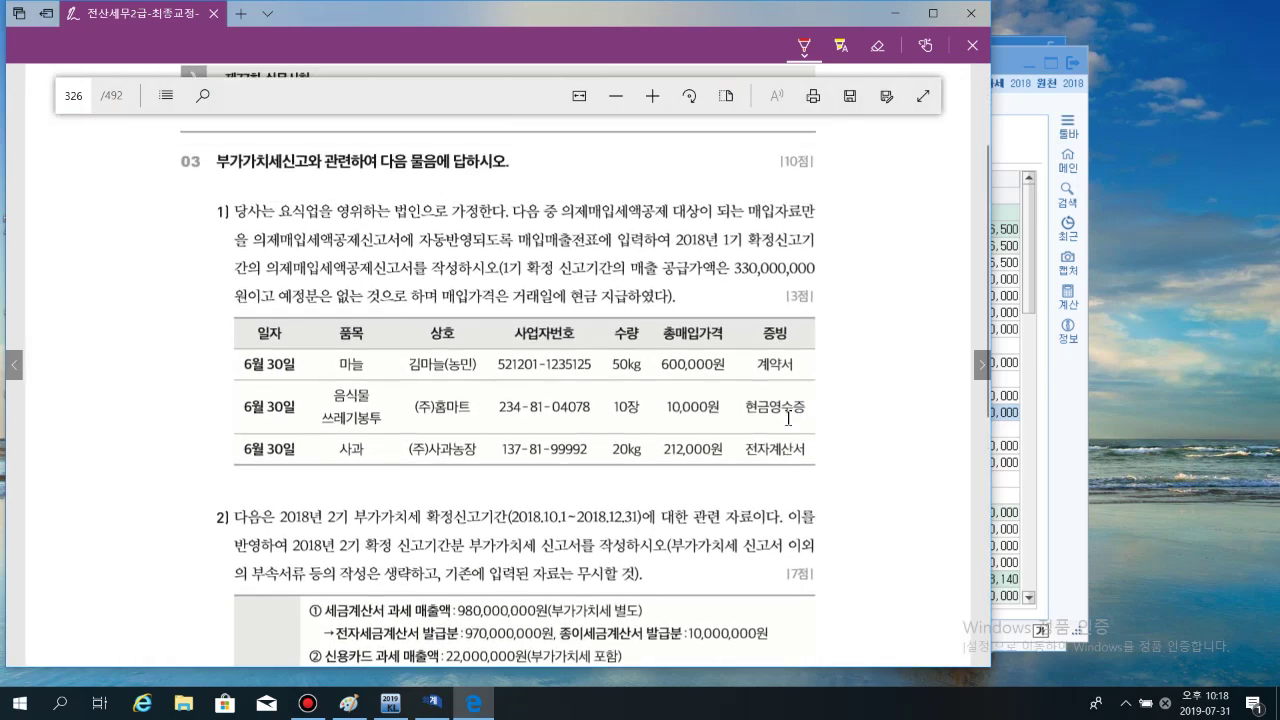
pyautogui.scroll(-1, 788, 417)
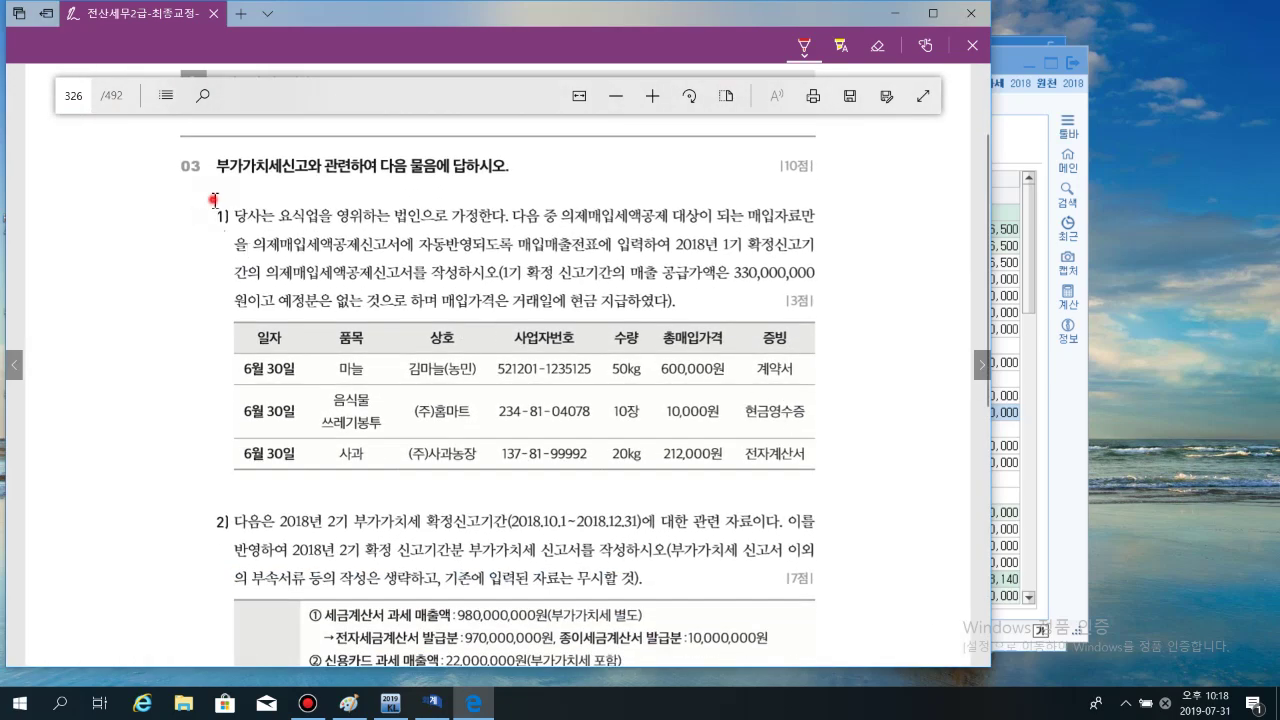
# Check-mark question 1), underline 요식업 and 법인, bracket the purchase table, and box 매입매출전표에 입력하여
pyautogui.moveTo(212, 198); pyautogui.dragTo(235, 195)
pyautogui.moveTo(272, 225); pyautogui.dragTo(428, 218)
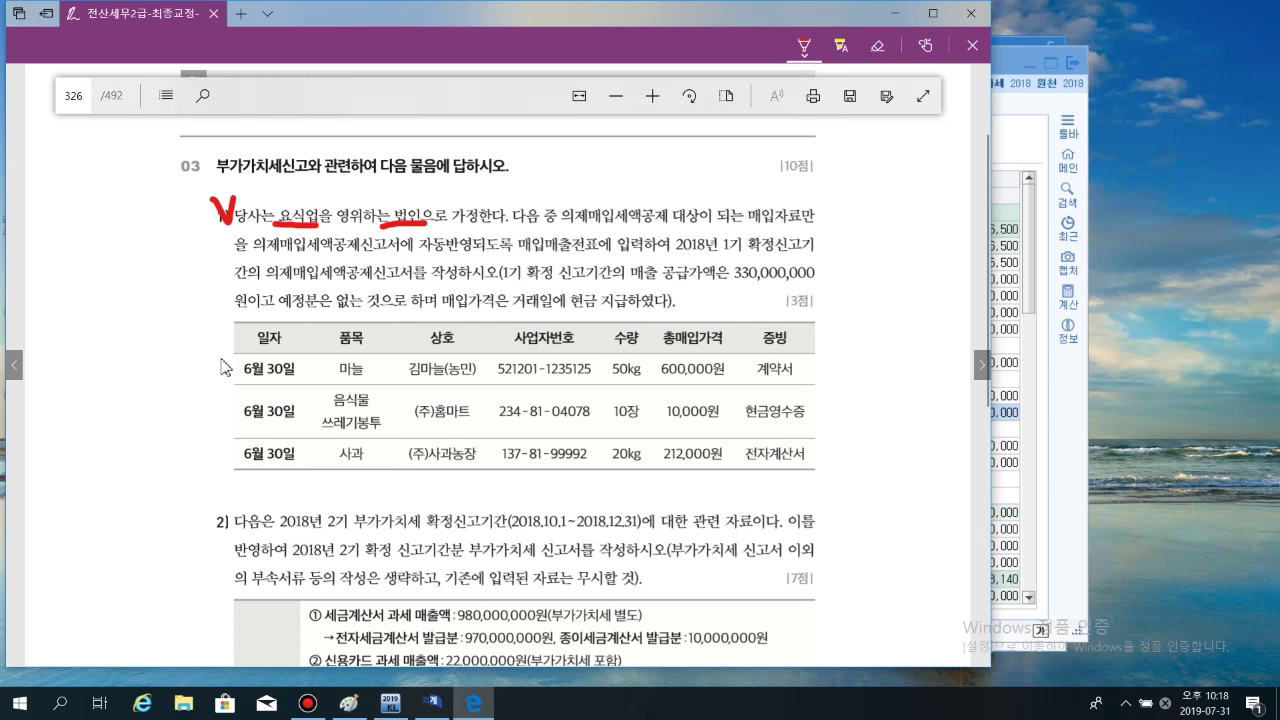
pyautogui.moveTo(229, 326); pyautogui.dragTo(212, 455)
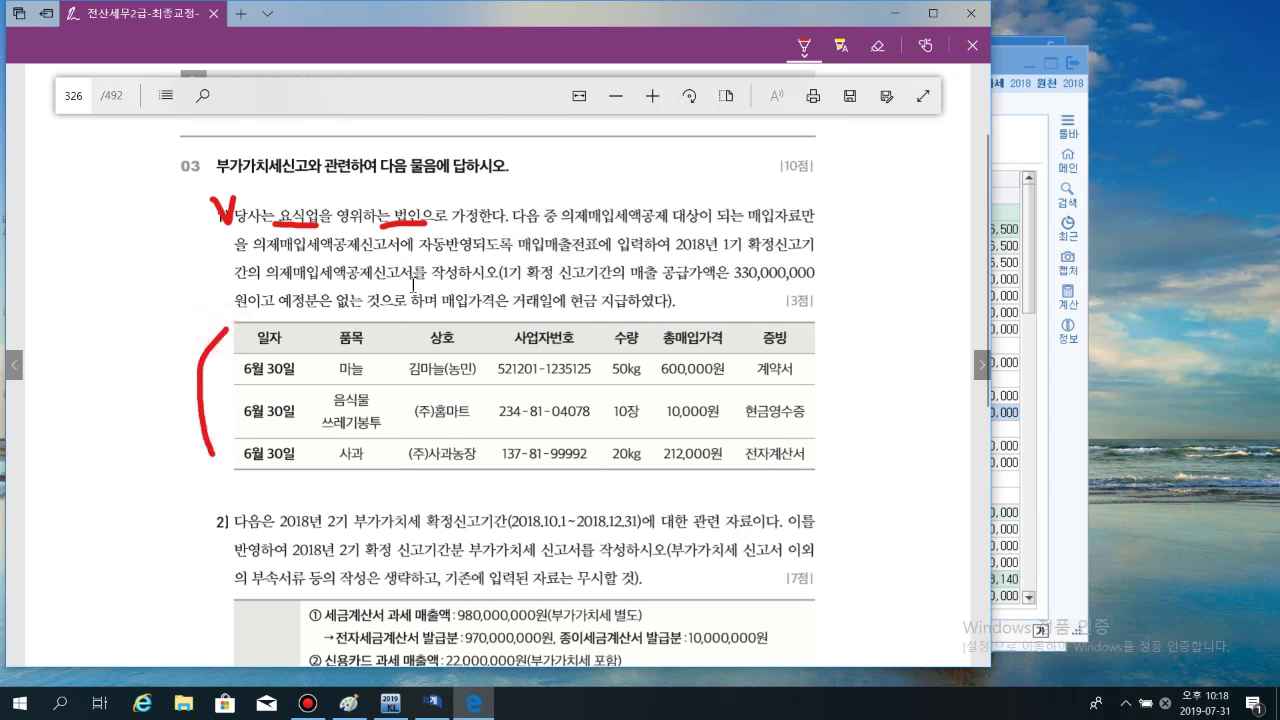
pyautogui.moveTo(520, 258); pyautogui.dragTo(728, 260)
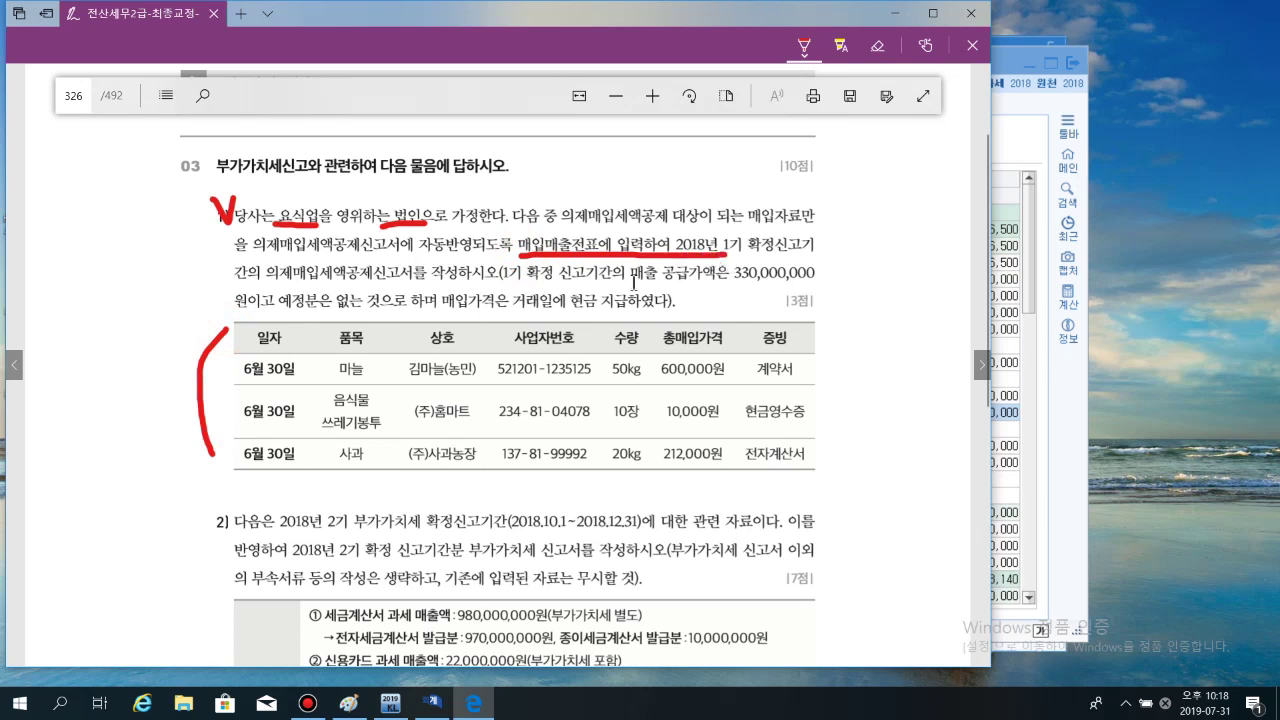
pyautogui.moveTo(518, 233)
pyautogui.mouseDown()
pyautogui.moveTo(508, 220)
pyautogui.moveTo(674, 236)
pyautogui.moveTo(677, 262)
pyautogui.mouseUp()
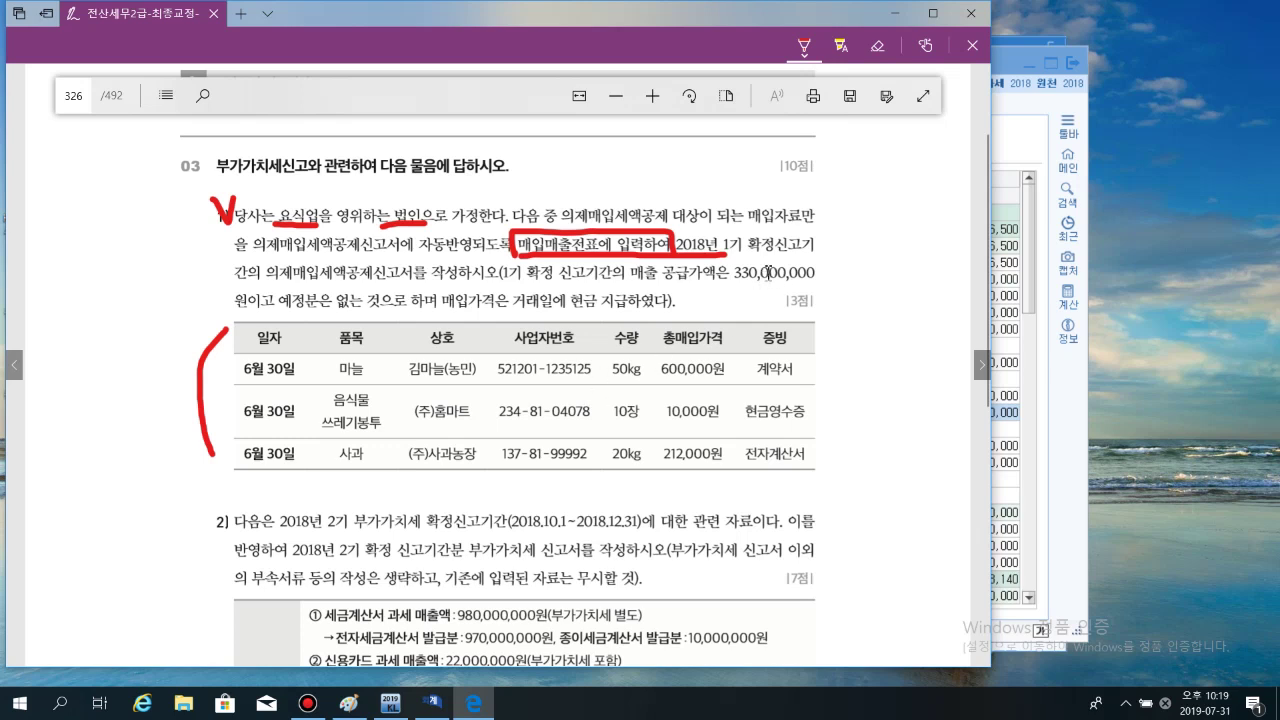
# Underline 2018년 1기 확정, the 330,000,000 sales supply value clause, and 예정분은 없는 것 in question 1)
pyautogui.moveTo(678, 252); pyautogui.dragTo(780, 254)
pyautogui.moveTo(502, 287); pyautogui.dragTo(818, 283)
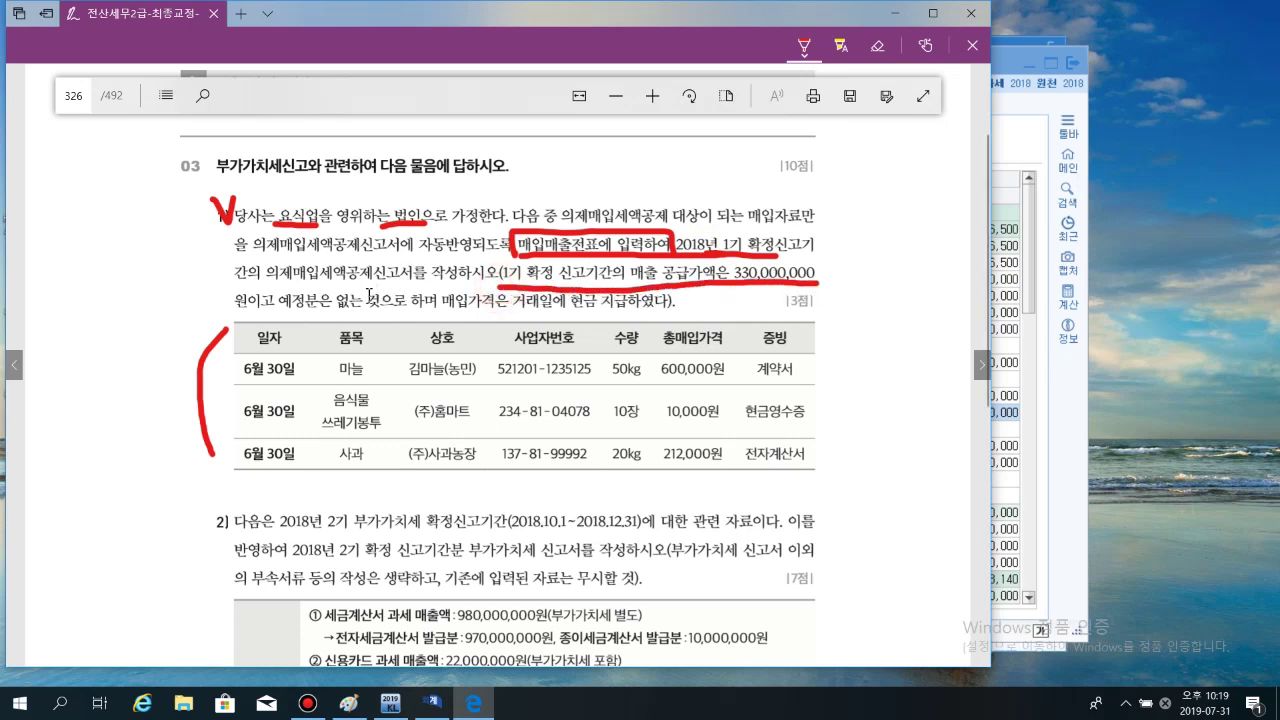
pyautogui.moveTo(285, 311); pyautogui.dragTo(370, 311)
# Underline 마늘 and 계약서 in the first purchase row, check-mark the 증빙 heading, and add a crossed-out handwritten note beside 계약서
pyautogui.moveTo(328, 381); pyautogui.dragTo(363, 381)
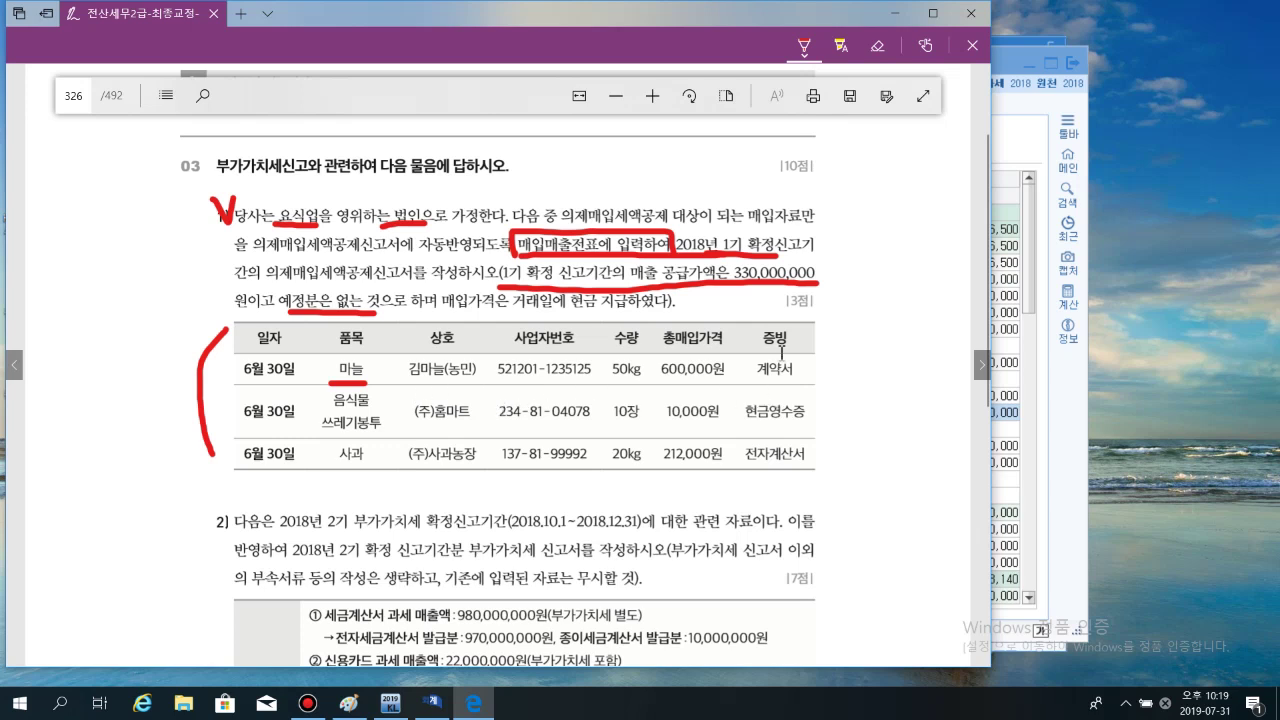
pyautogui.moveTo(766, 316); pyautogui.dragTo(790, 312)
pyautogui.moveTo(746, 378); pyautogui.dragTo(796, 380)
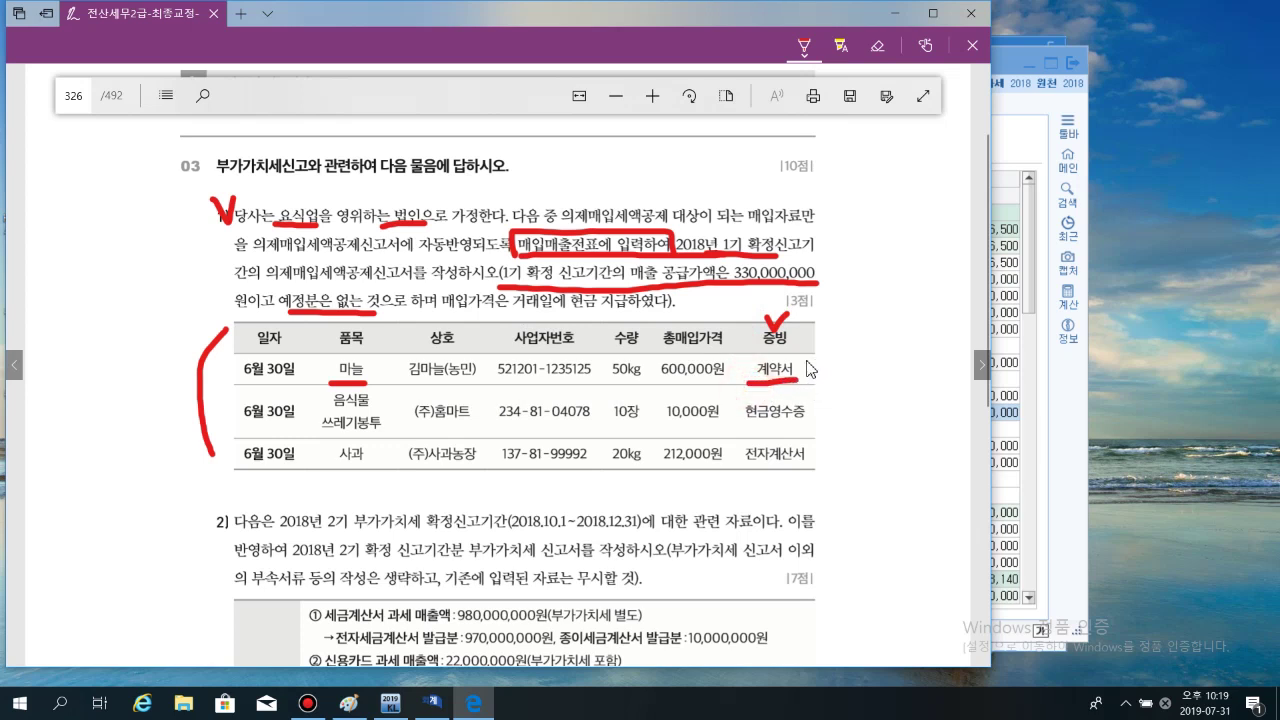
pyautogui.moveTo(804, 369)
pyautogui.mouseDown()
pyautogui.moveTo(842, 384)
pyautogui.moveTo(860, 366)
pyautogui.moveTo(823, 392)
pyautogui.mouseUp()
pyautogui.moveTo(821, 353); pyautogui.dragTo(847, 387)
# Write 제조업 above question 1), circle and mark it, underline the note beside 계약서, and circle 요식업
pyautogui.moveTo(546, 156)
pyautogui.mouseDown()
pyautogui.moveTo(555, 172)
pyautogui.moveTo(576, 160)
pyautogui.moveTo(623, 172)
pyautogui.mouseUp()
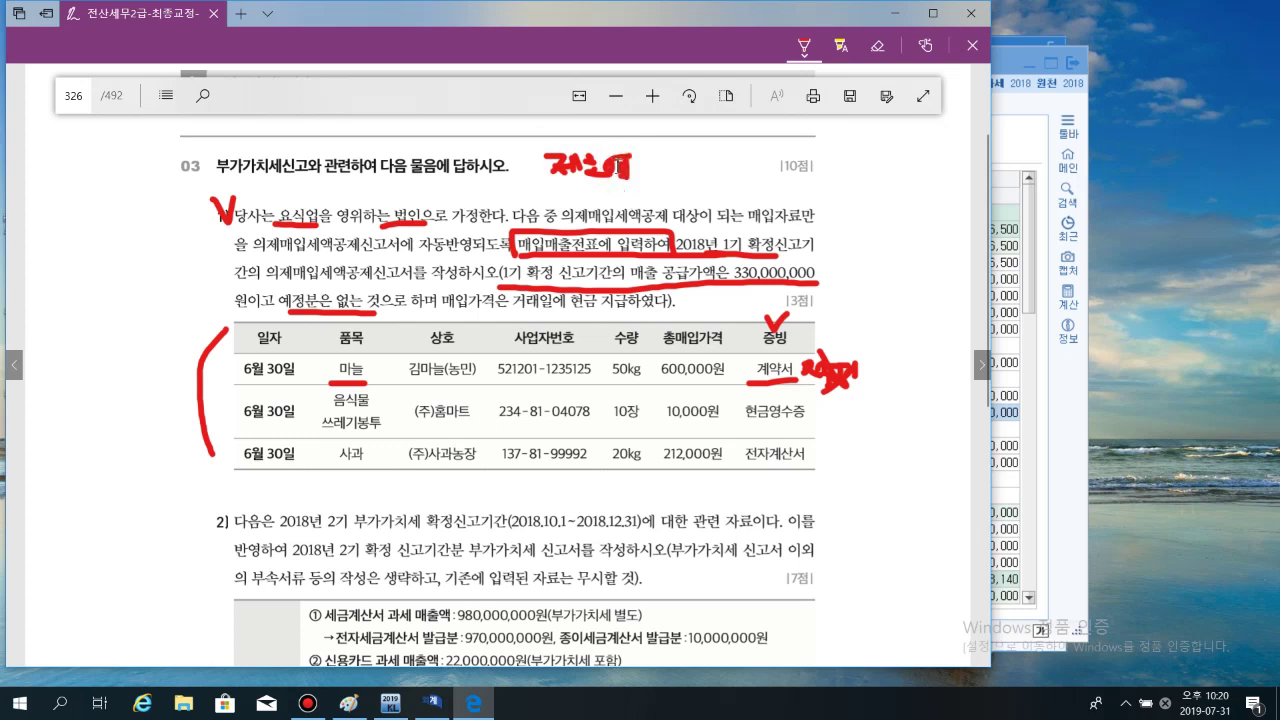
pyautogui.moveTo(547, 183)
pyautogui.mouseDown()
pyautogui.moveTo(624, 196)
pyautogui.moveTo(555, 158)
pyautogui.moveTo(545, 182)
pyautogui.mouseUp()
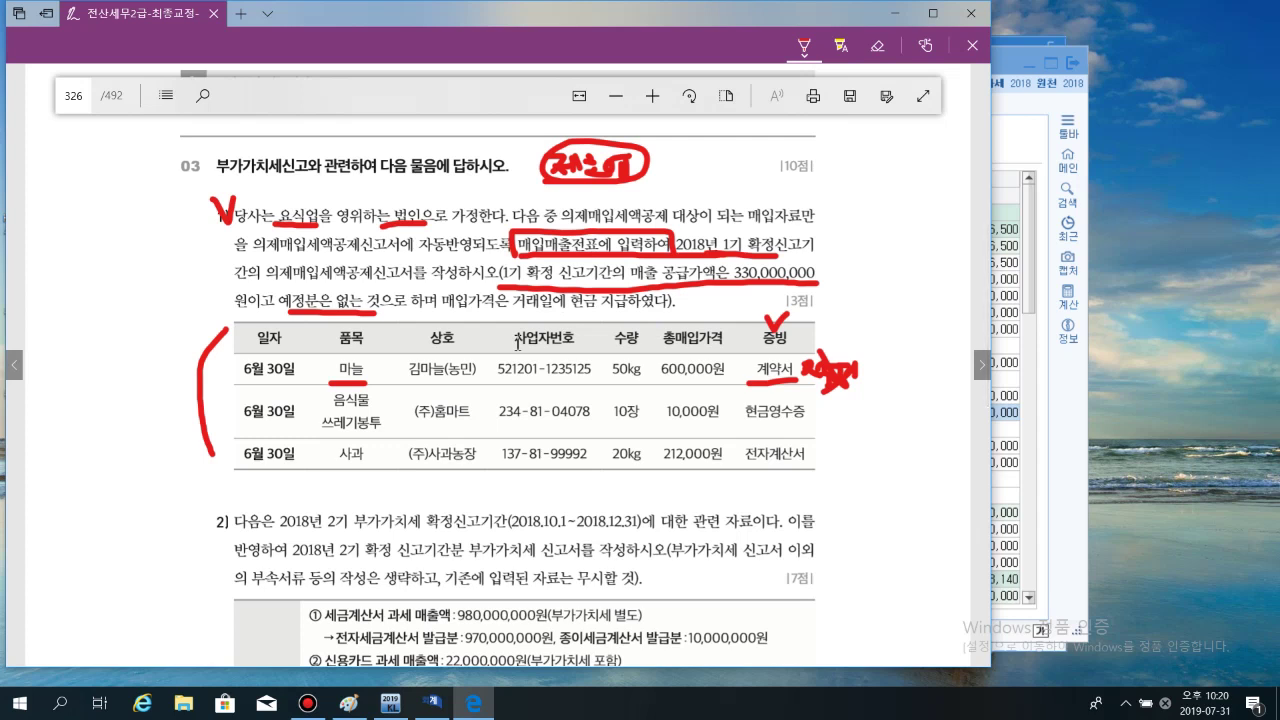
pyautogui.moveTo(809, 387); pyautogui.dragTo(861, 386)
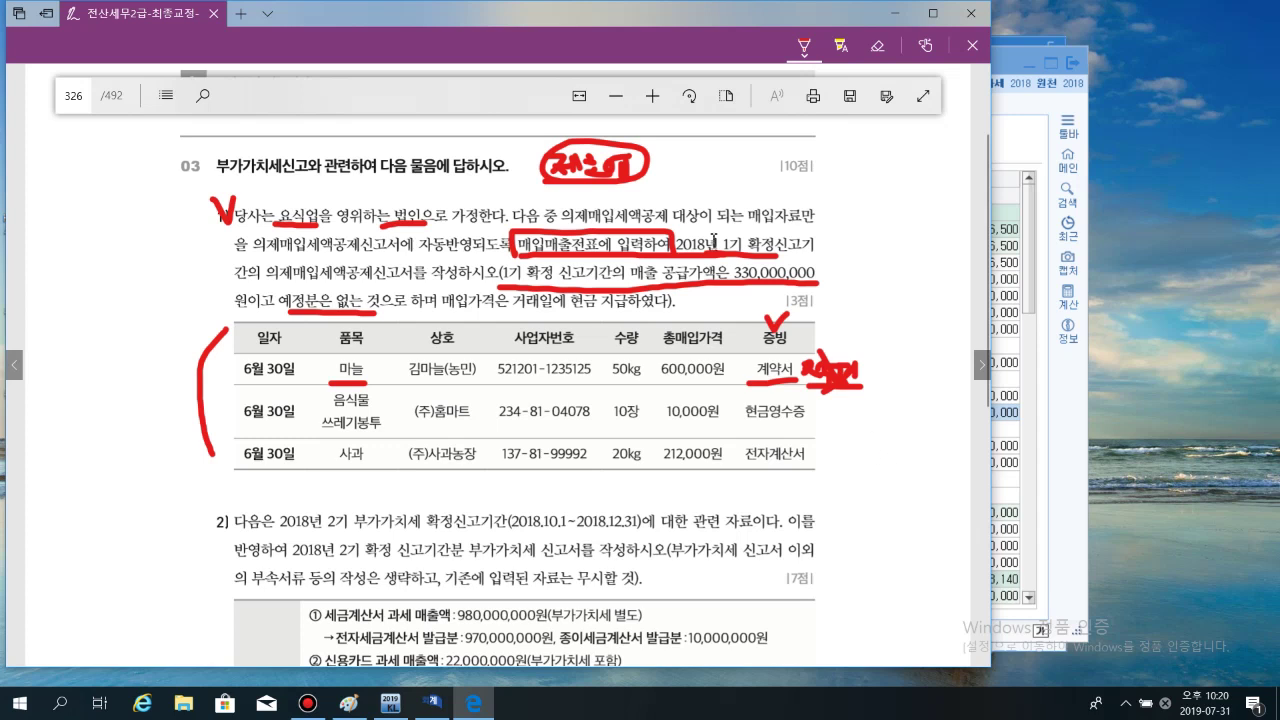
pyautogui.moveTo(547, 128); pyautogui.dragTo(614, 125)
pyautogui.moveTo(293, 233)
pyautogui.mouseDown()
pyautogui.moveTo(274, 252)
pyautogui.moveTo(275, 198)
pyautogui.moveTo(318, 236)
pyautogui.mouseUp()
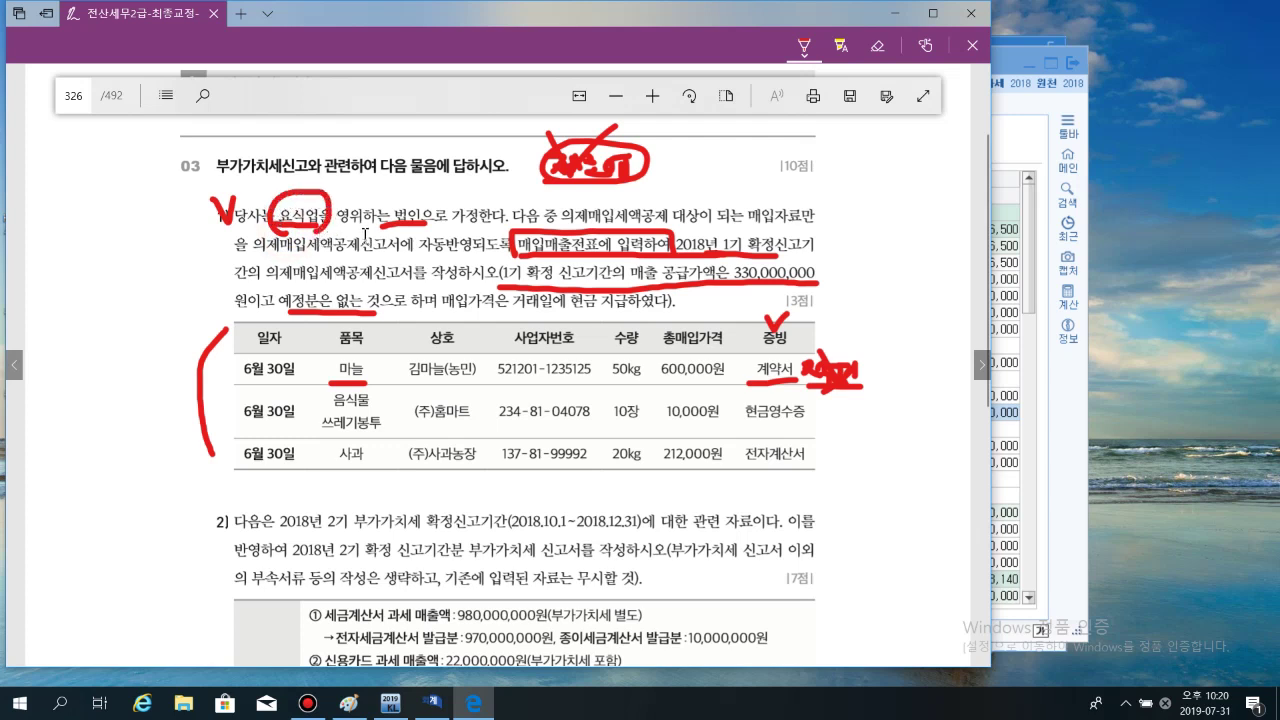
# Cross out 계약서, strike through the 마늘 row, and underline the date and 현금영수증 in the second purchase row
pyautogui.moveTo(800, 352); pyautogui.dragTo(752, 378)
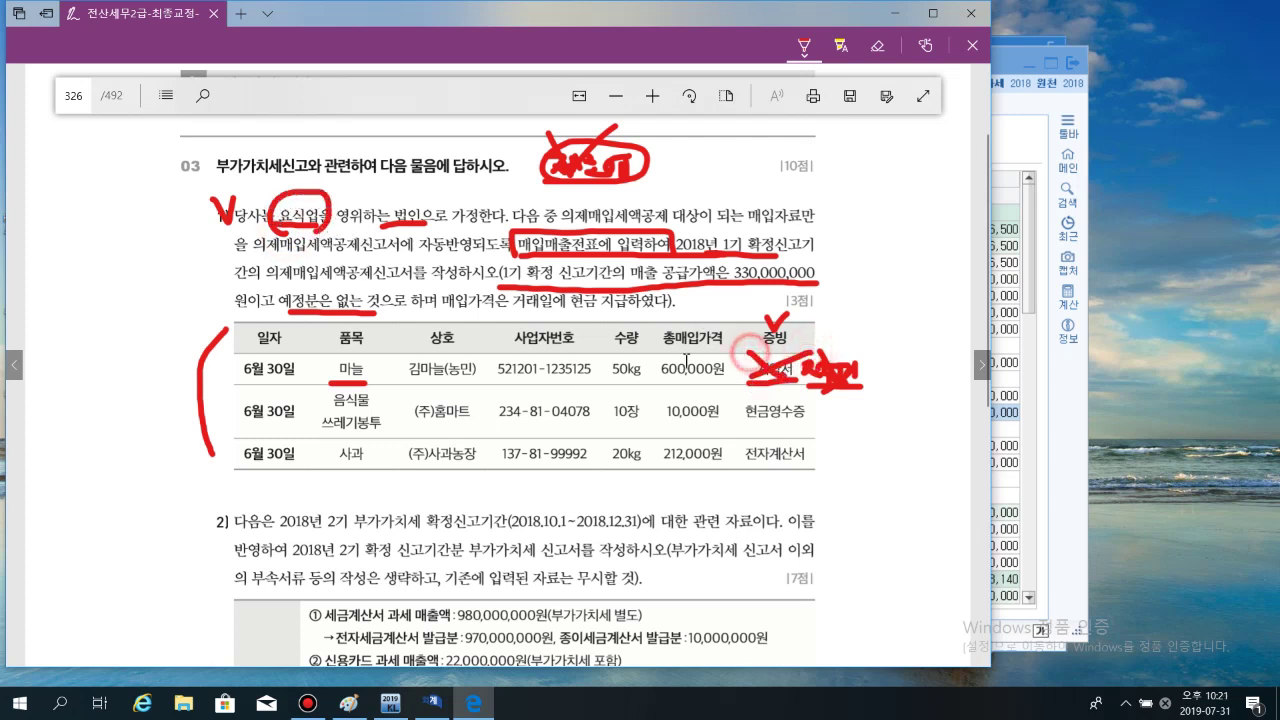
pyautogui.moveTo(240, 368); pyautogui.dragTo(806, 373)
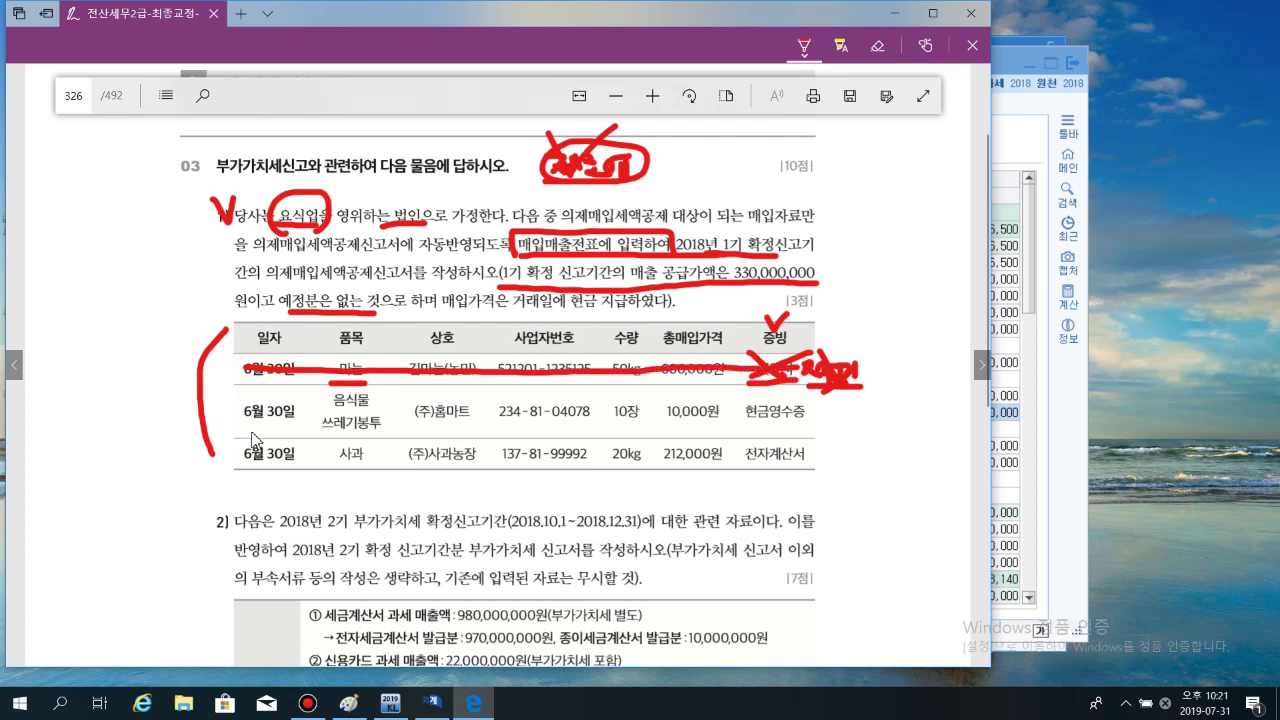
pyautogui.moveTo(240, 436); pyautogui.dragTo(297, 434)
pyautogui.moveTo(736, 432); pyautogui.dragTo(815, 433)
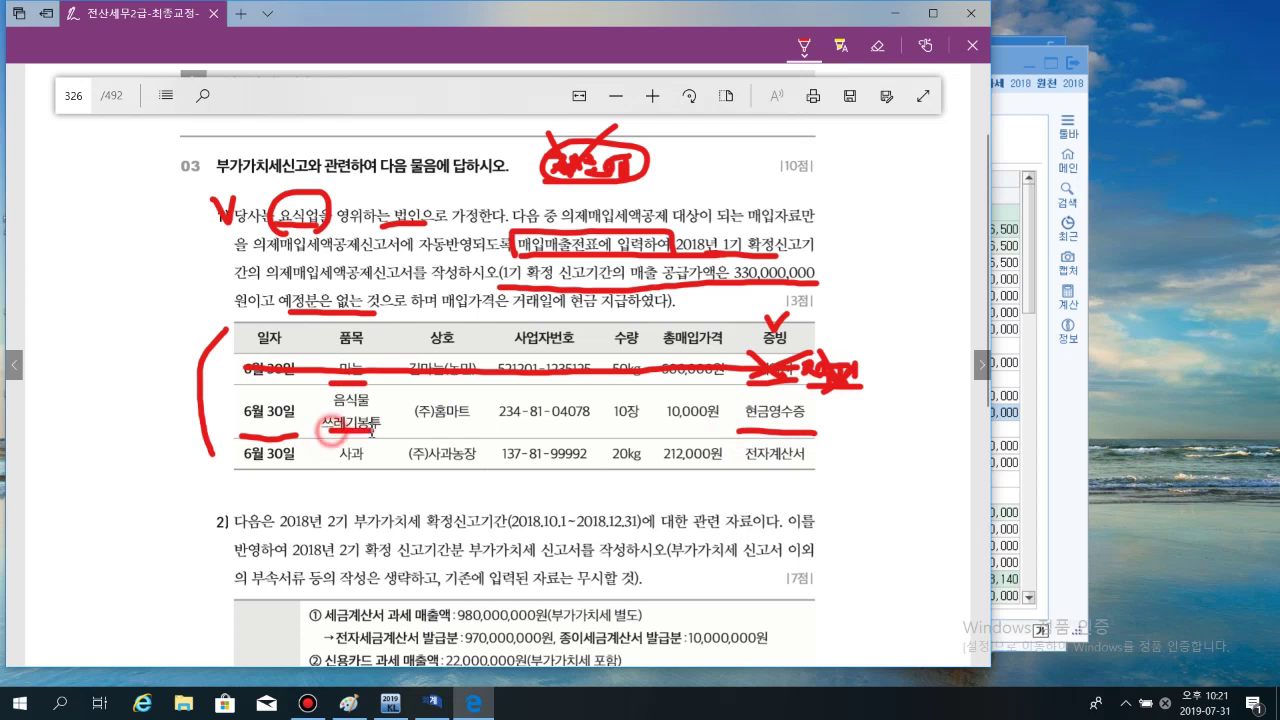
# Underline and cross out 음식물 쓰레기봉투, and strike through the whole second purchase row
pyautogui.moveTo(322, 427); pyautogui.dragTo(380, 426)
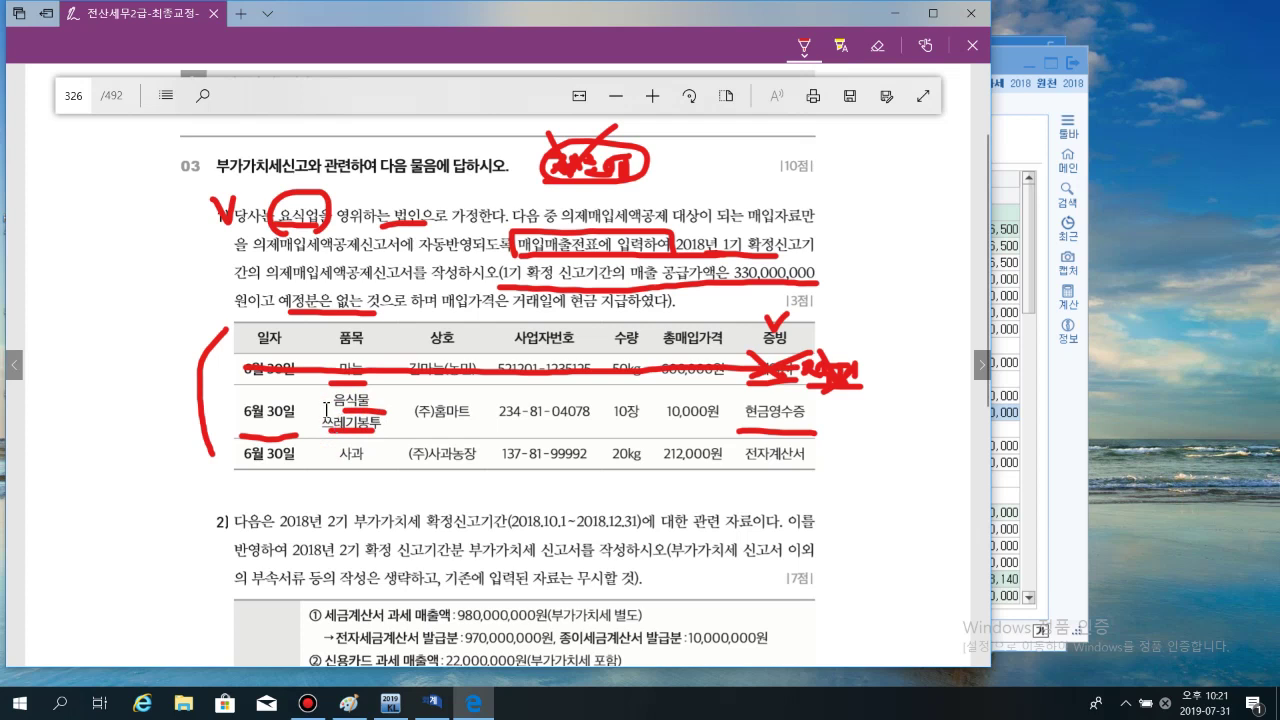
pyautogui.moveTo(322, 404); pyautogui.dragTo(331, 401)
pyautogui.moveTo(335, 384)
pyautogui.mouseDown()
pyautogui.moveTo(372, 386)
pyautogui.moveTo(384, 432)
pyautogui.moveTo(328, 432)
pyautogui.mouseUp()
pyautogui.moveTo(245, 411); pyautogui.dragTo(805, 411)
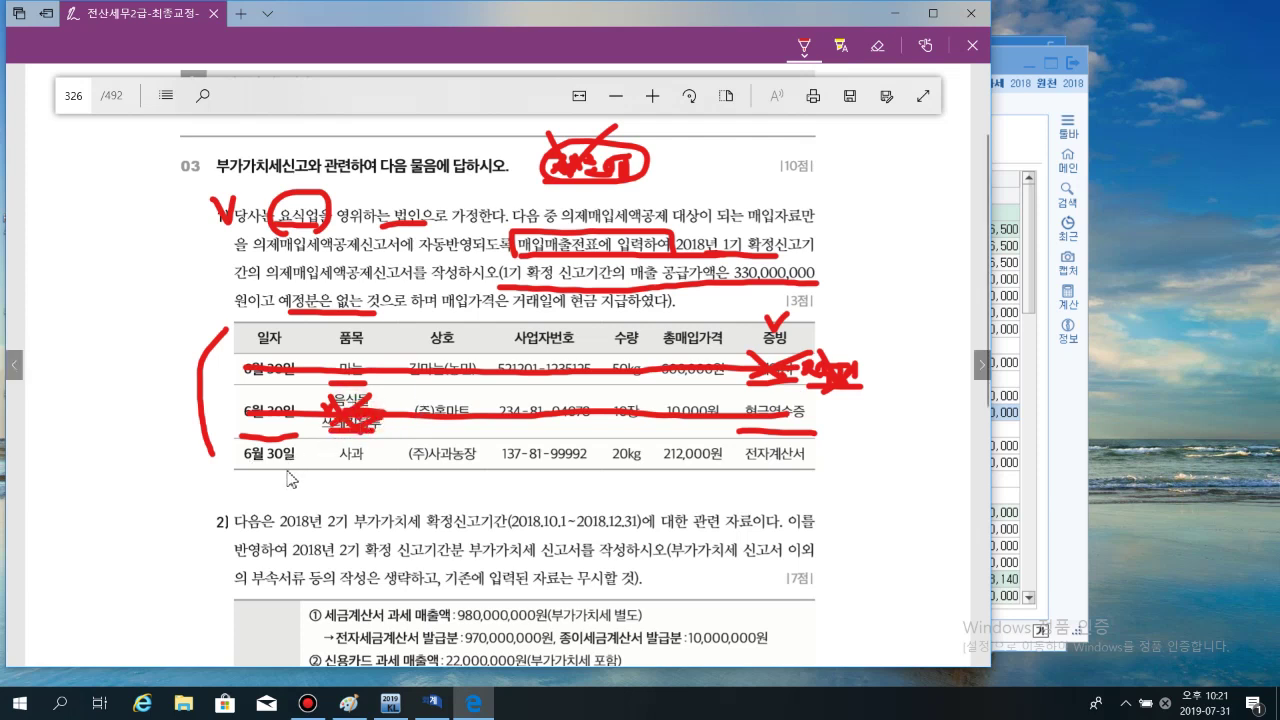
# Underline the entries of the third purchase row (사과) and add a check mark beside 전자계산서
pyautogui.moveTo(236, 465); pyautogui.dragTo(296, 462)
pyautogui.moveTo(738, 465)
pyautogui.mouseDown()
pyautogui.moveTo(806, 462)
pyautogui.moveTo(822, 444)
pyautogui.mouseUp()
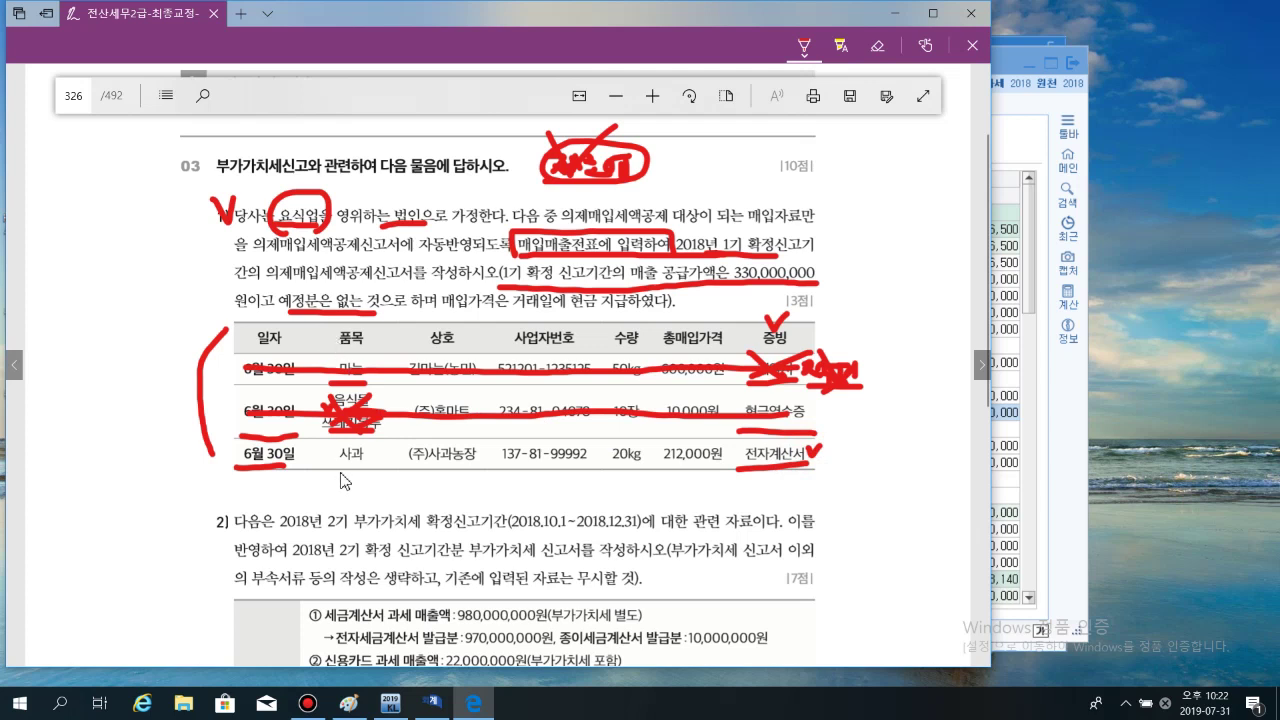
pyautogui.moveTo(344, 474); pyautogui.dragTo(372, 473)
pyautogui.moveTo(407, 466); pyautogui.dragTo(716, 482)
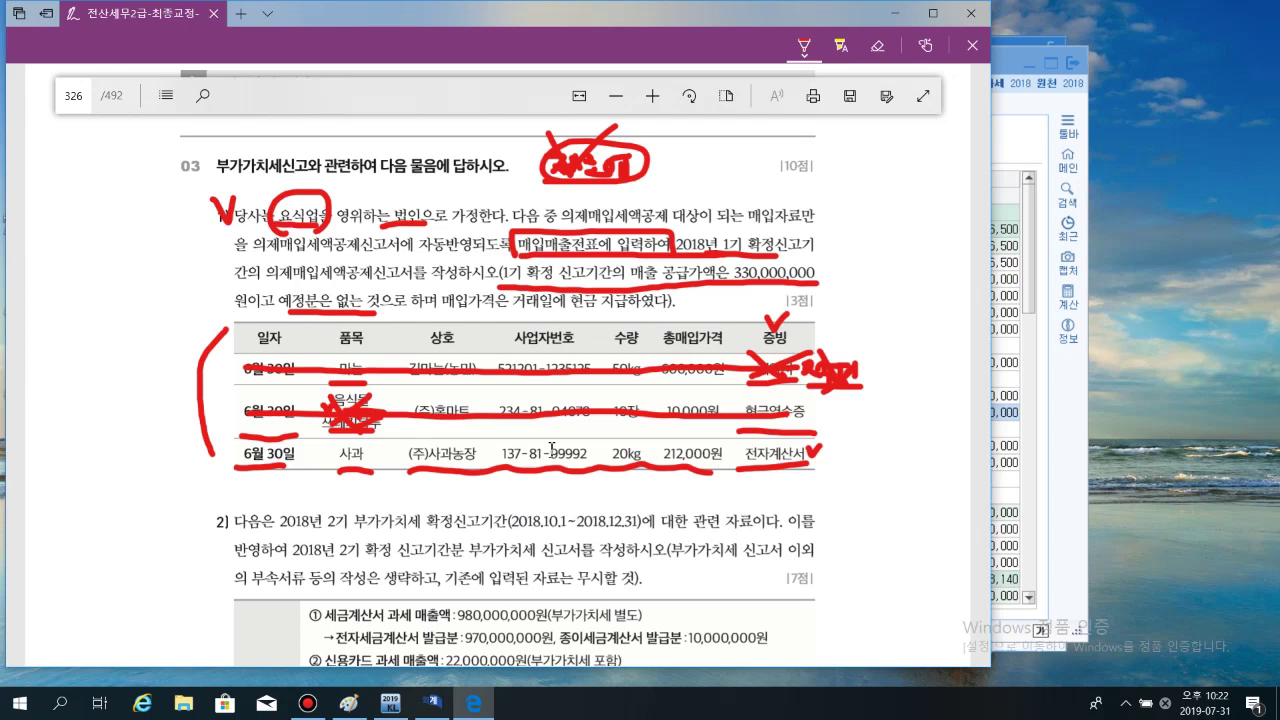
# Switch to KcLep, close the 재무상태표 window, and move the PDF and KcLep windows to uncover the desktop icons
pyautogui.click(1002, 144)
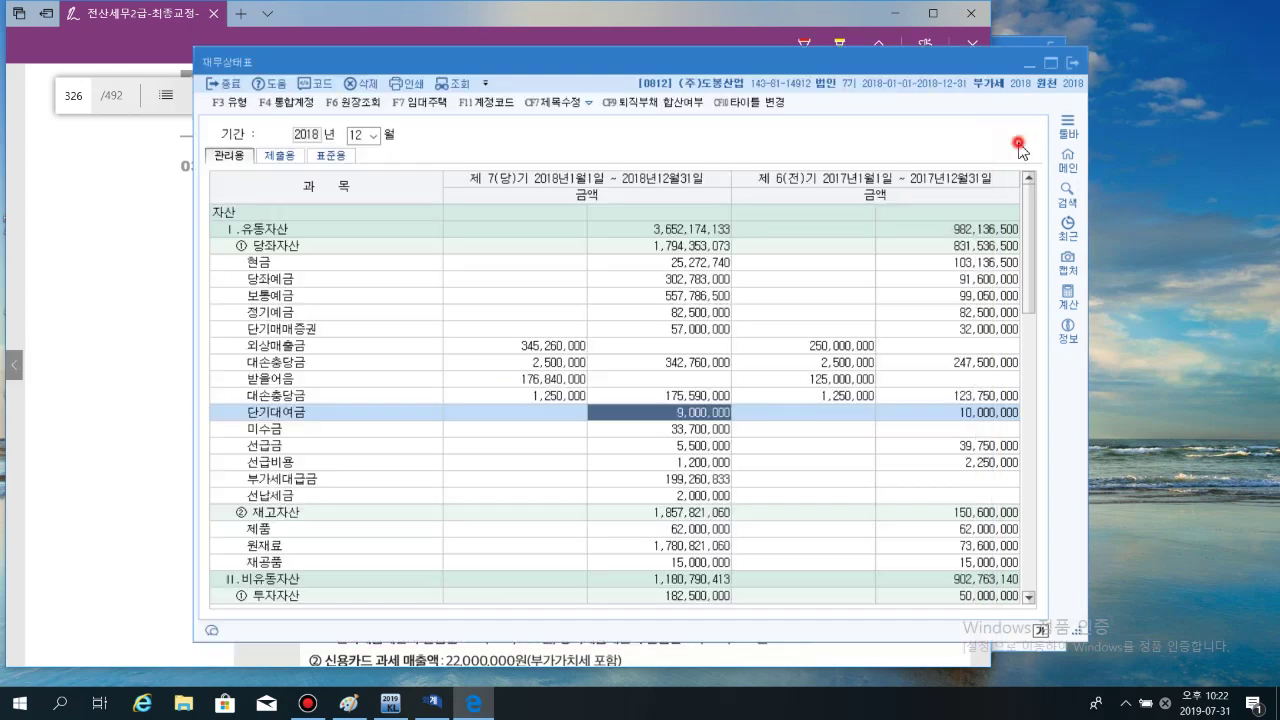
pyautogui.click(1071, 71)
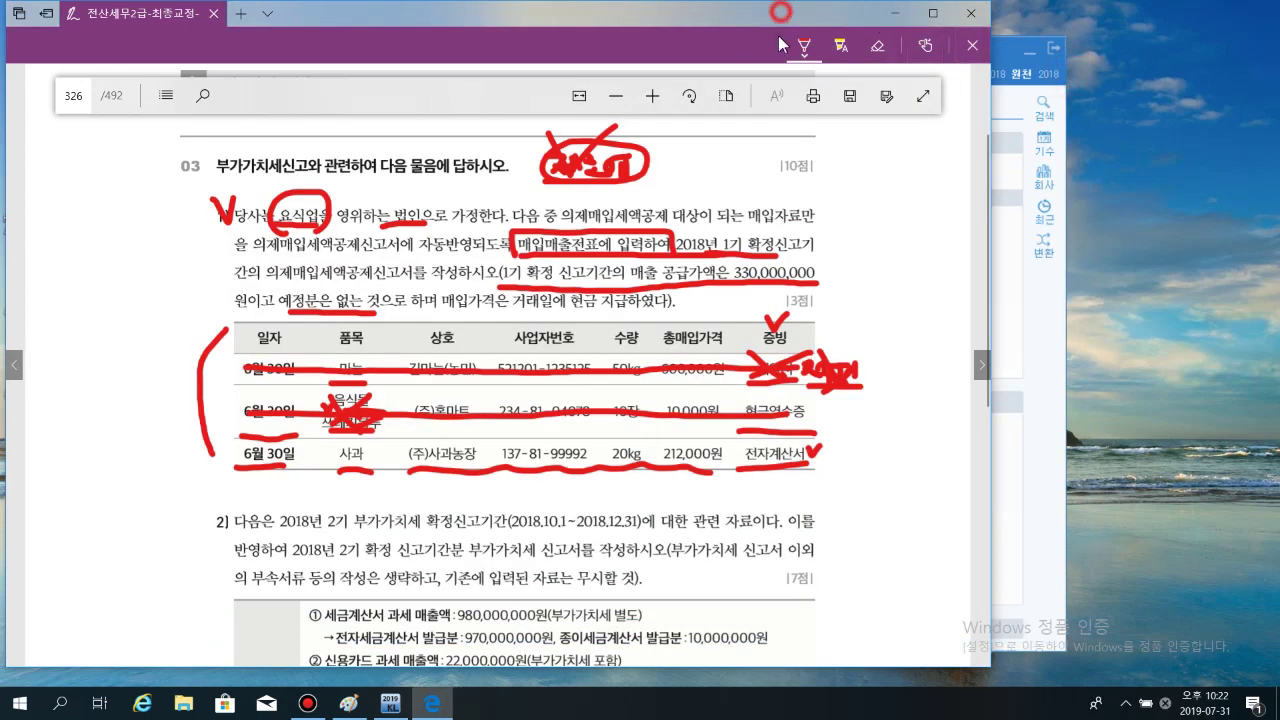
pyautogui.moveTo(781, 13); pyautogui.dragTo(802, 354)
pyautogui.moveTo(779, 58); pyautogui.dragTo(975, 22)
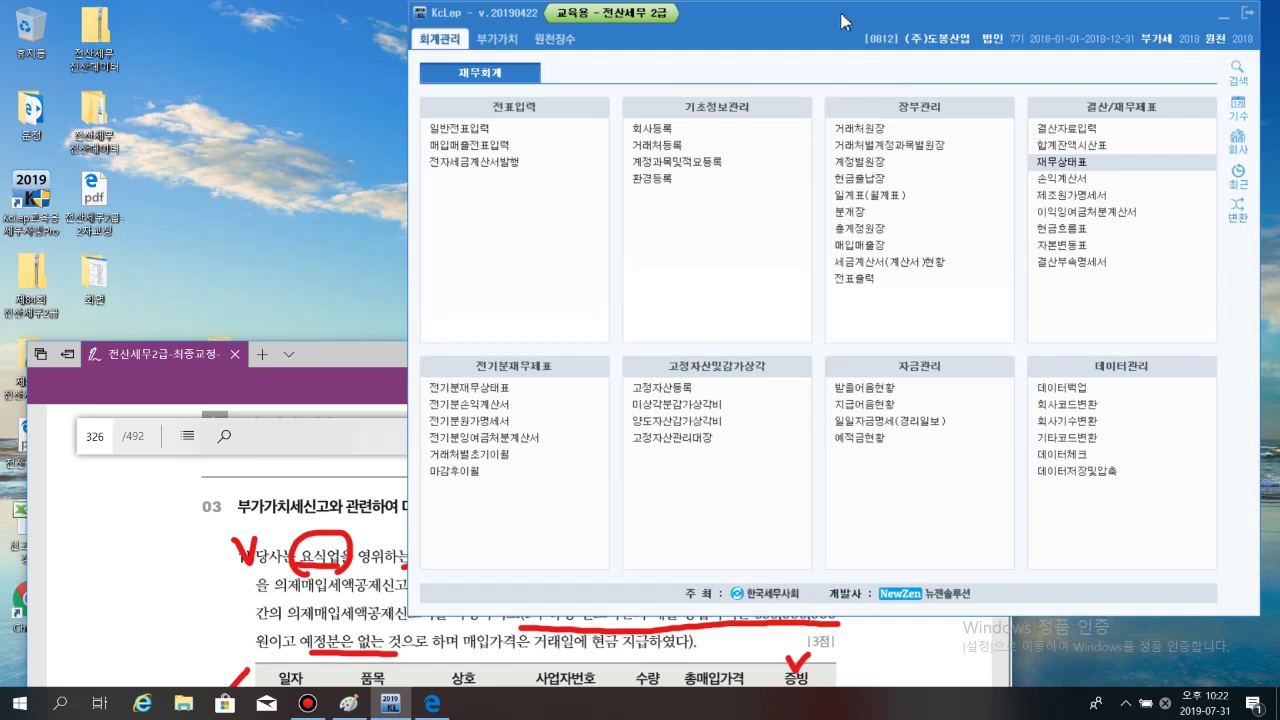
# In the 전산세무 전산데이터 folder, open 제77회 전산세무 2급 down to the KcLep folder inside the KcLepExamDB archive
pyautogui.doubleClick(108, 117)
pyautogui.scroll(-5, 515, 412)
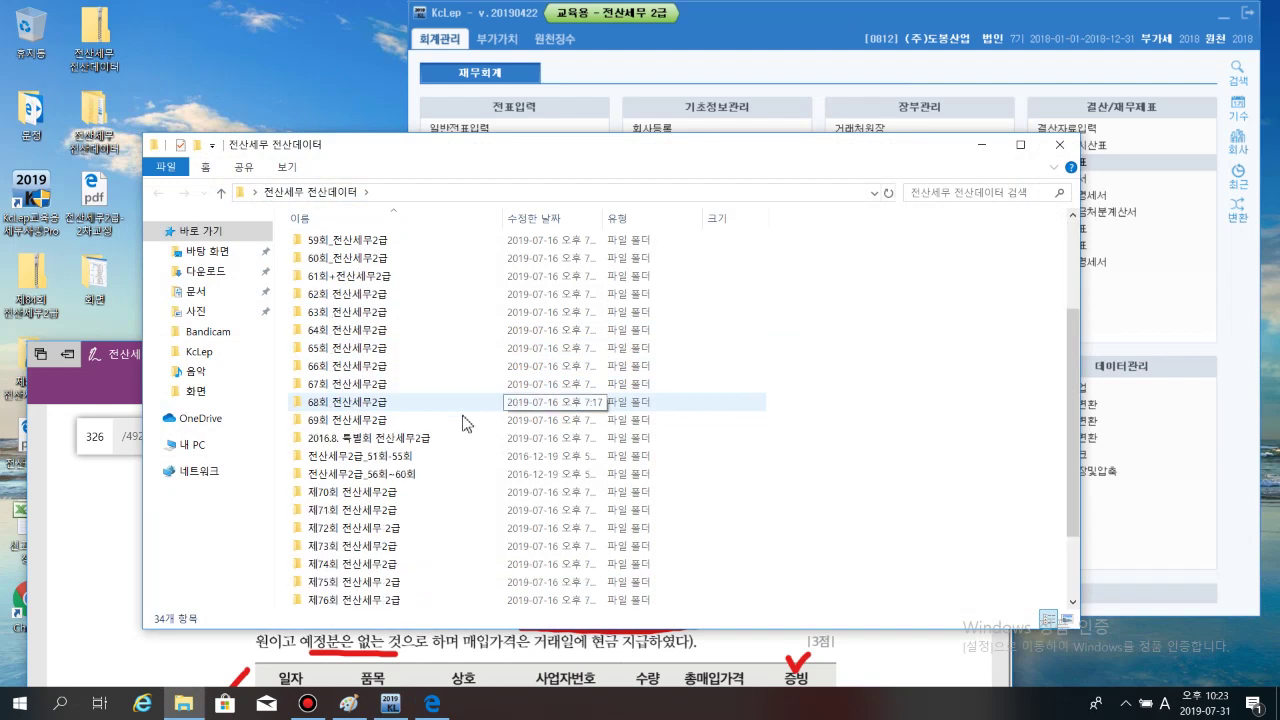
pyautogui.doubleClick(366, 528)
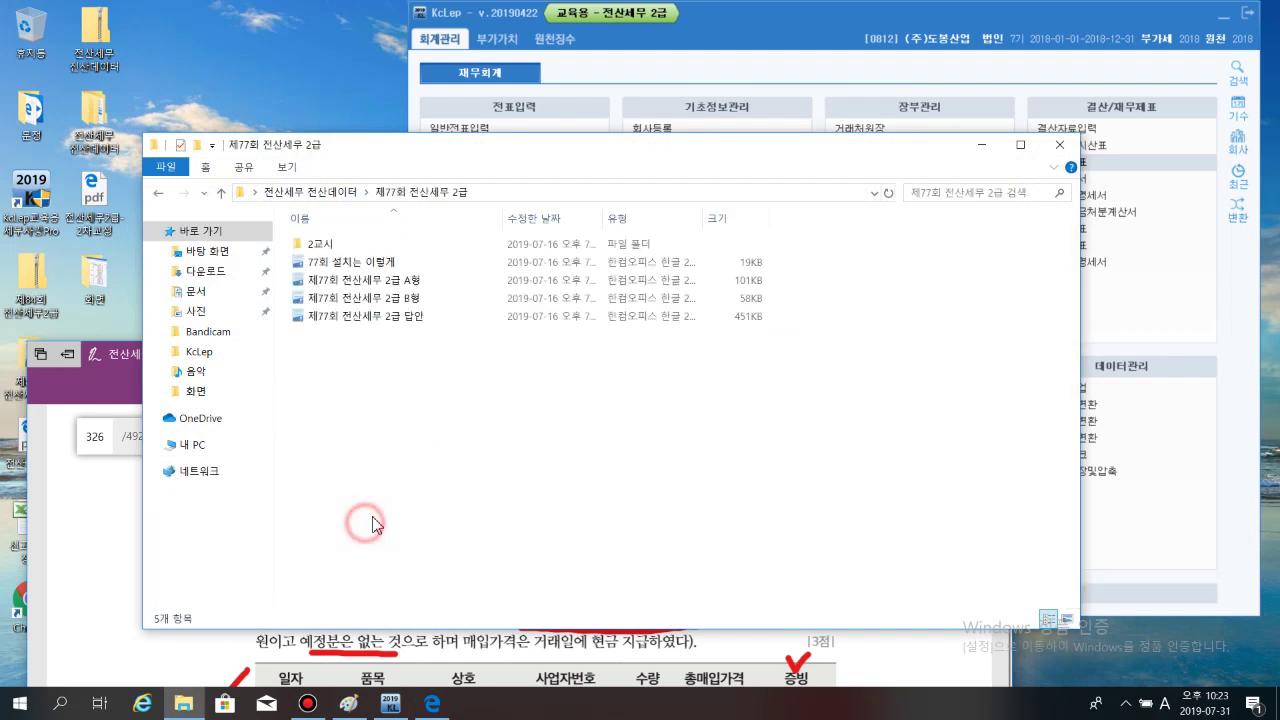
pyautogui.doubleClick(340, 244)
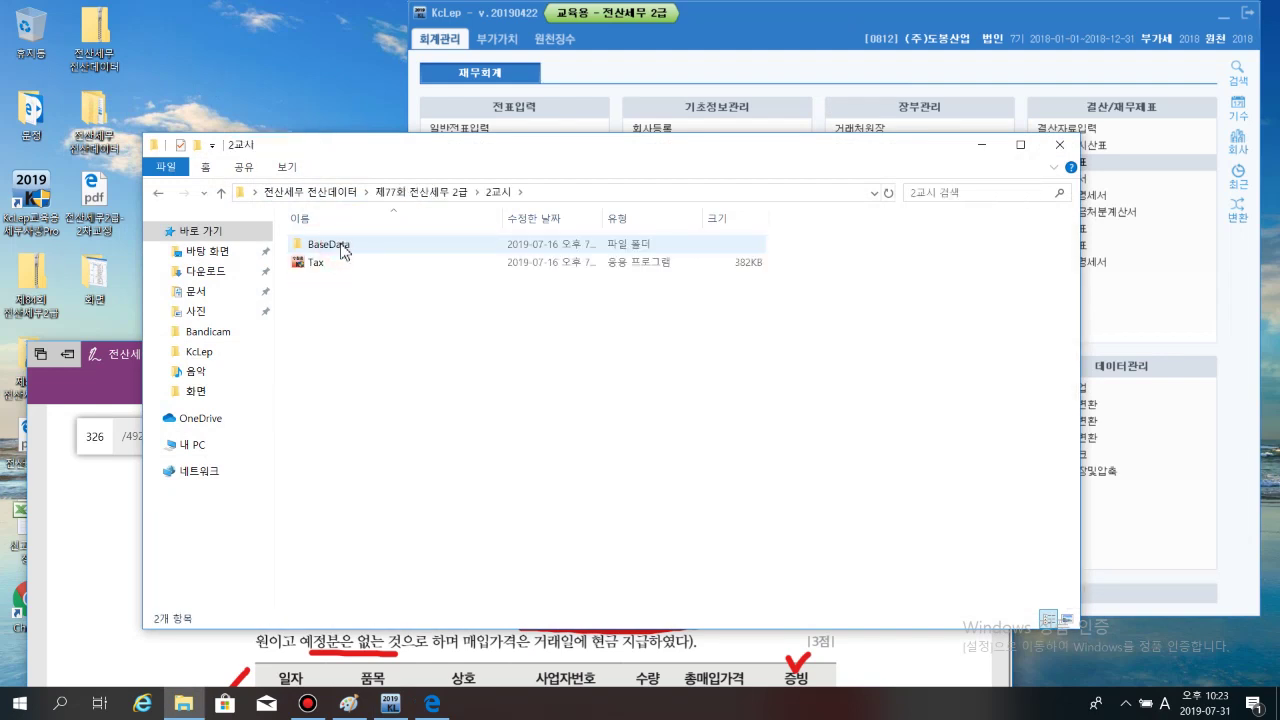
pyautogui.doubleClick(338, 246)
pyautogui.doubleClick(357, 261)
pyautogui.click(358, 247)
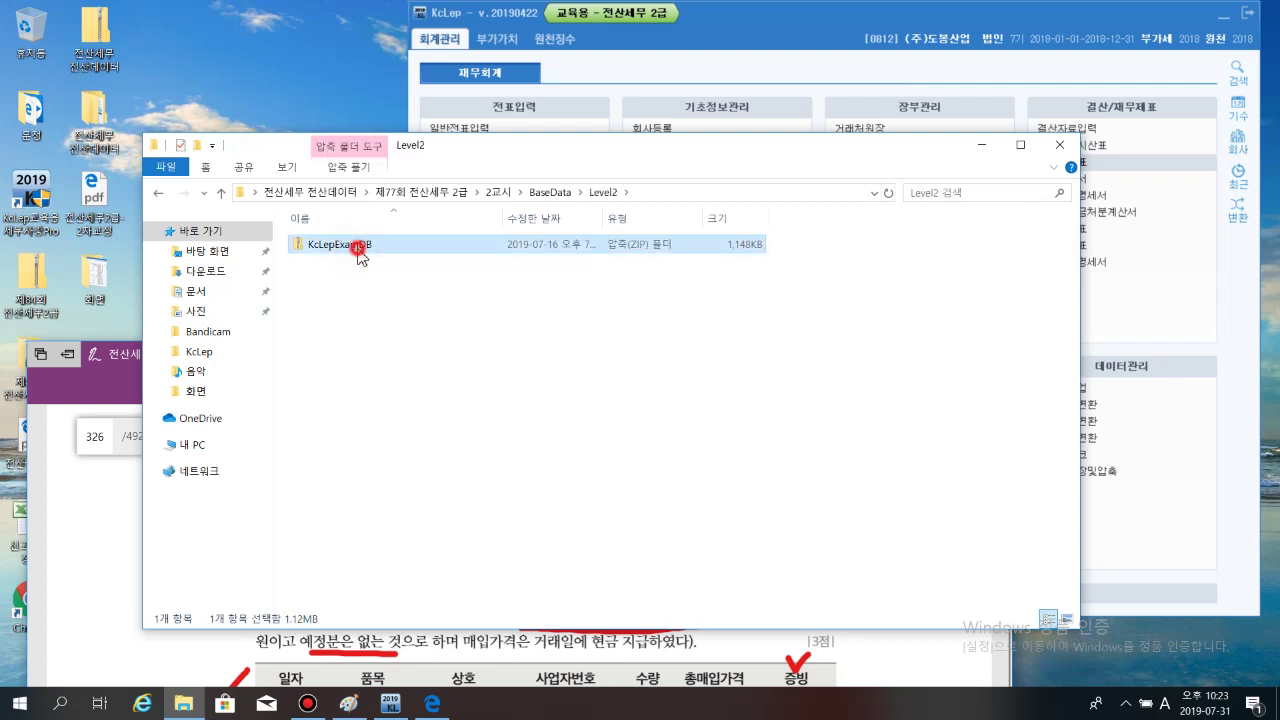
pyautogui.doubleClick(358, 247)
pyautogui.doubleClick(354, 245)
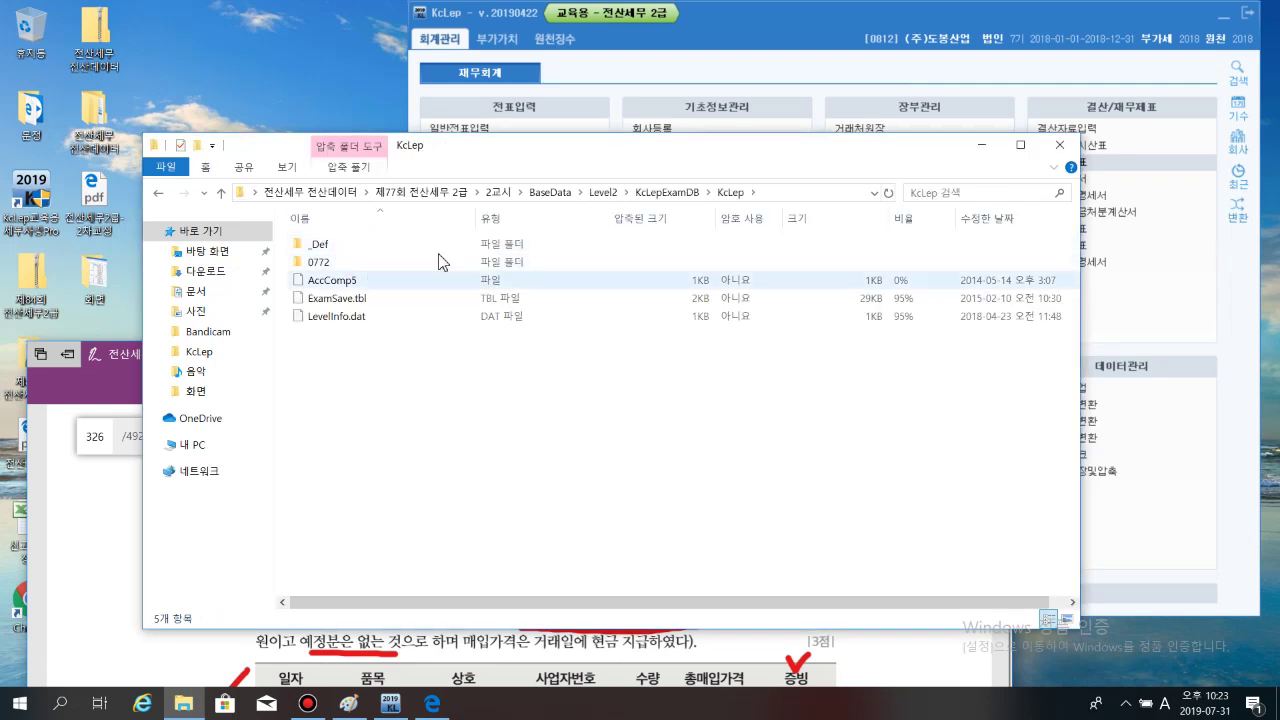
# Copy the 0772 company data folder from the KcLepExamDB archive
pyautogui.rightClick(343, 264)
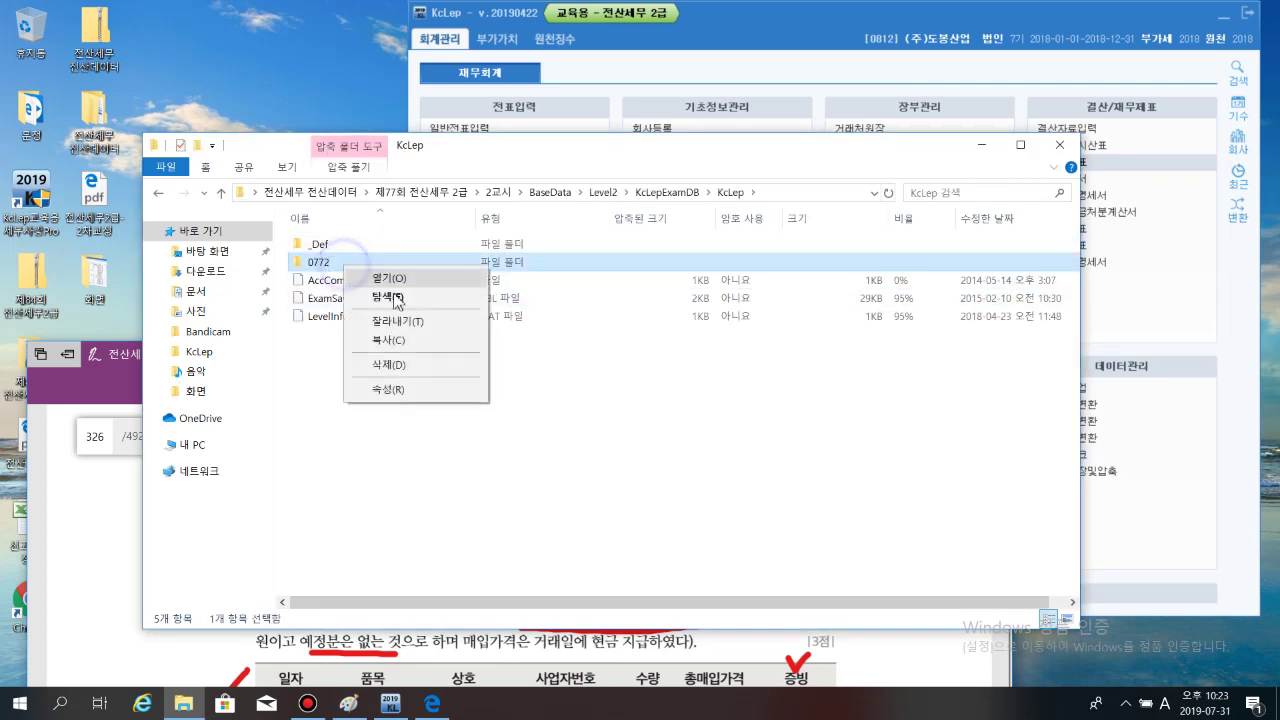
pyautogui.click(409, 498)
pyautogui.rightClick(325, 265)
pyautogui.click(369, 341)
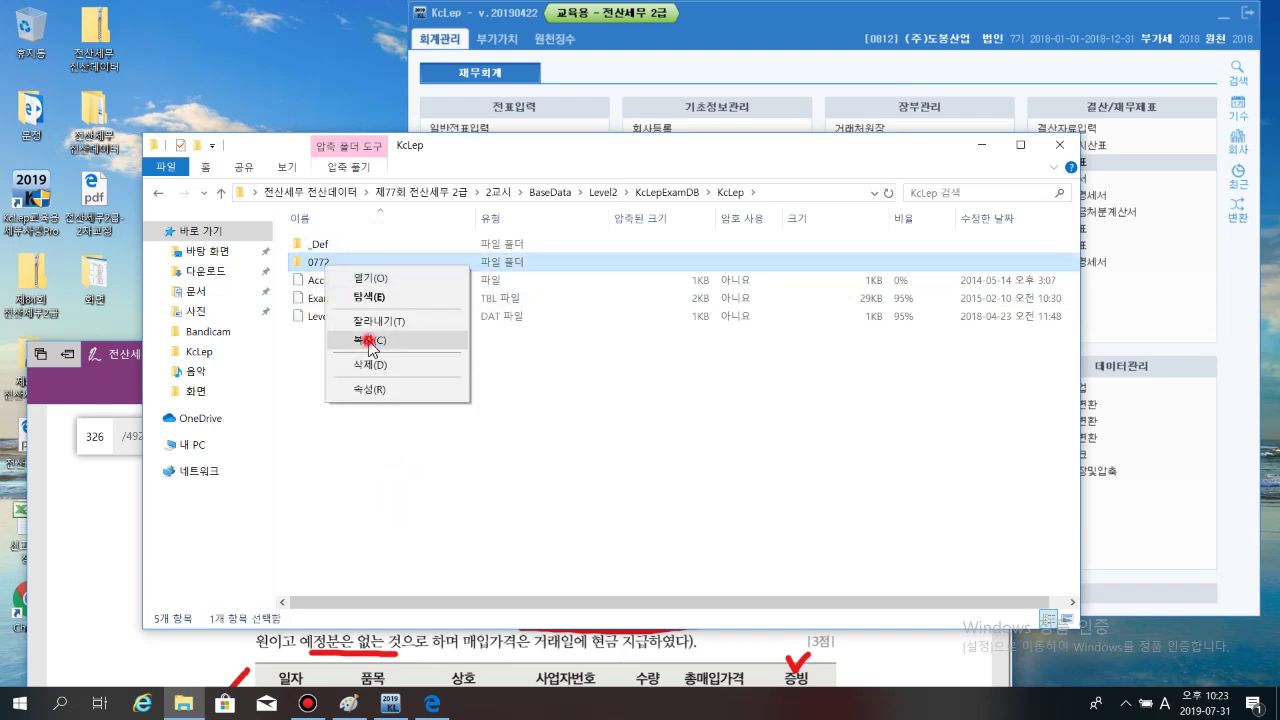
pyautogui.click(581, 444)
# Check the contents of C:\KcLepDB\KcLep for the 0772 folder and close File Explorer
pyautogui.click(168, 444)
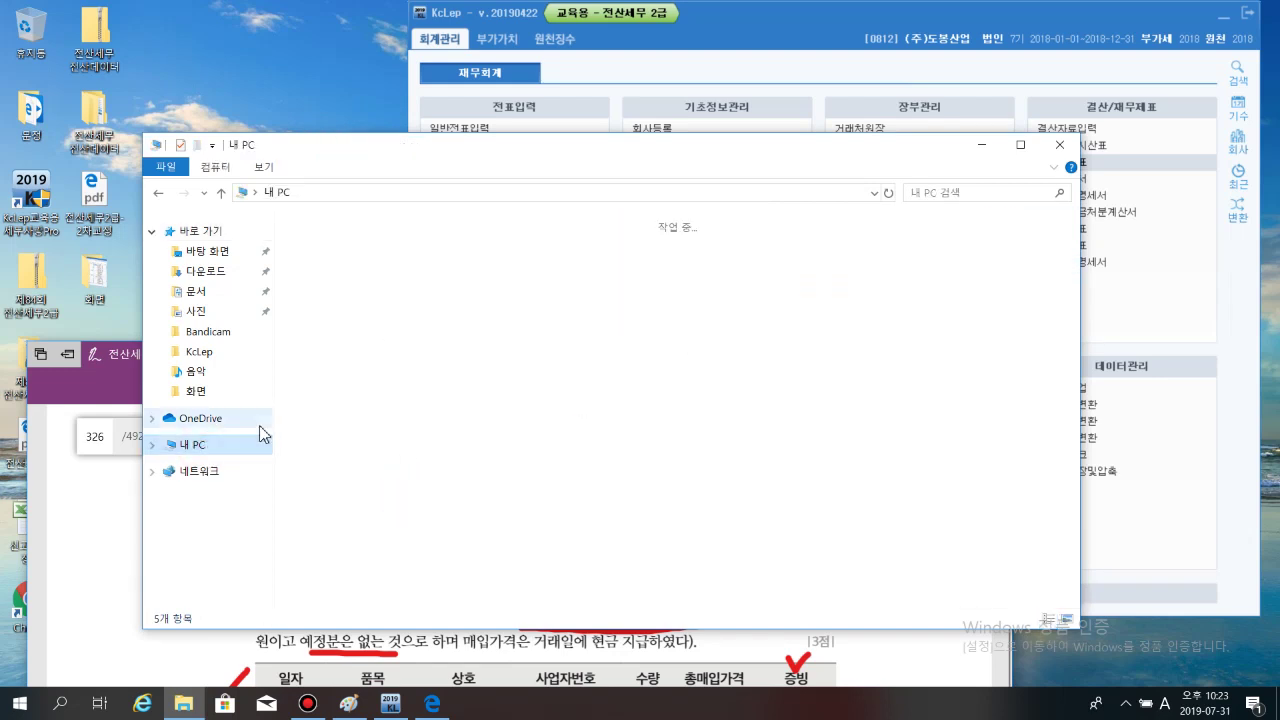
pyautogui.click(431, 427)
pyautogui.doubleClick(431, 427)
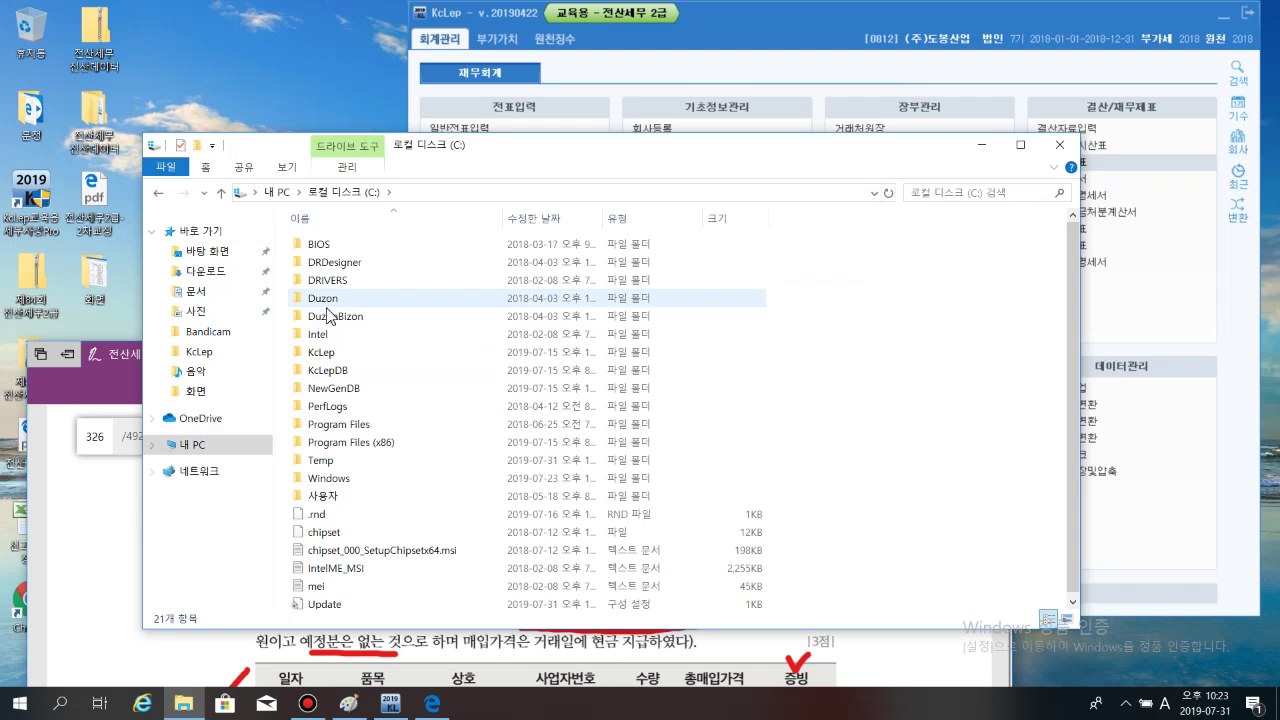
pyautogui.doubleClick(331, 370)
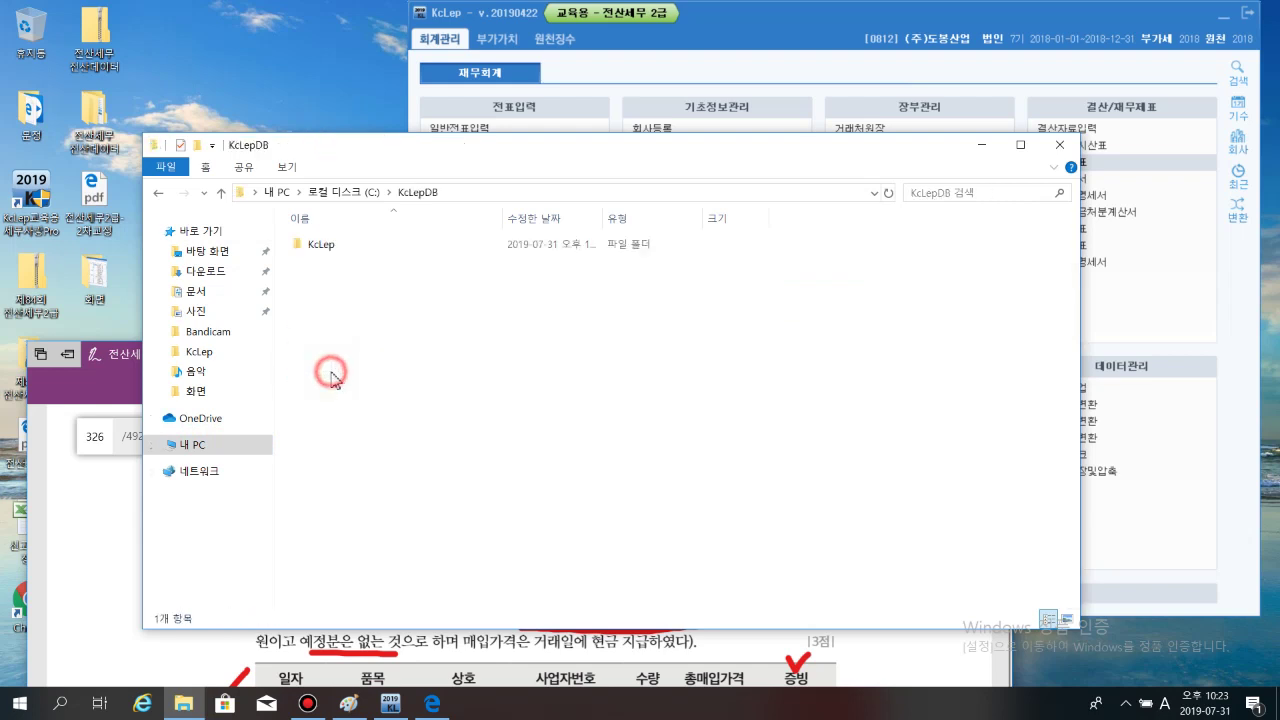
pyautogui.doubleClick(355, 249)
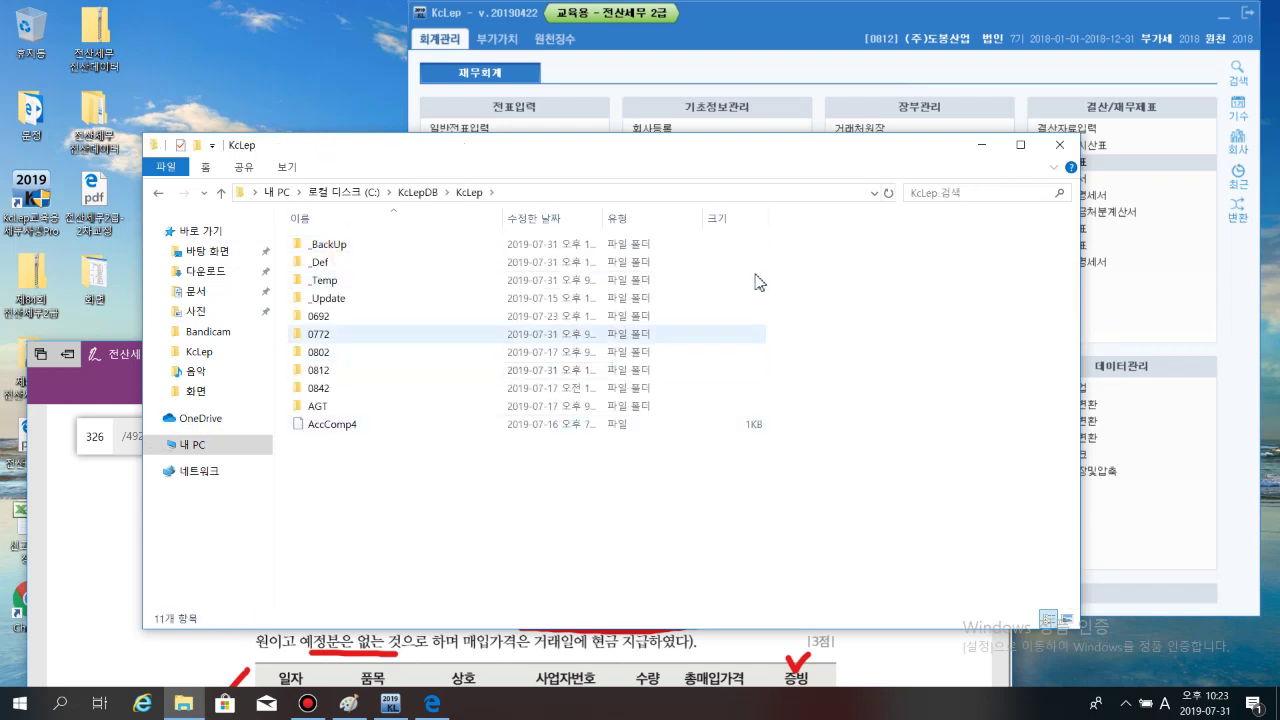
pyautogui.click(1059, 144)
# Exit KcLep, confirm the exit, and relaunch it from the desktop
pyautogui.click(1246, 13)
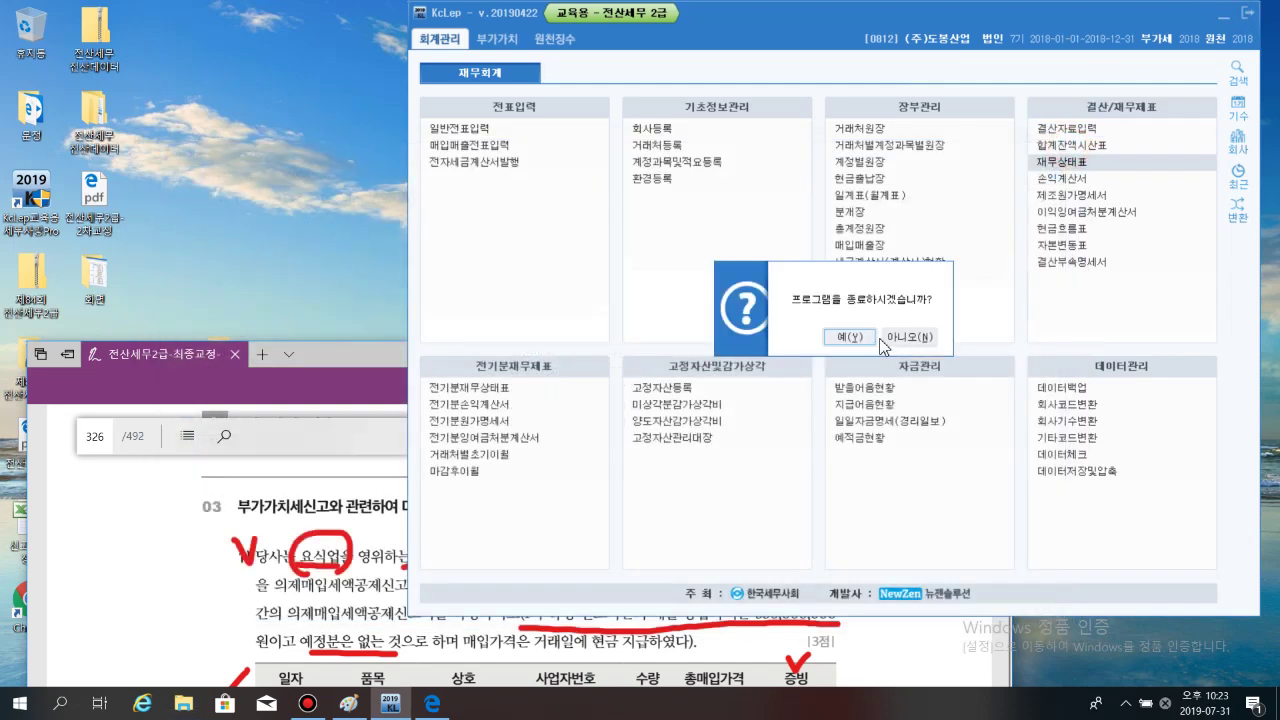
pyautogui.click(848, 342)
pyautogui.click(918, 355)
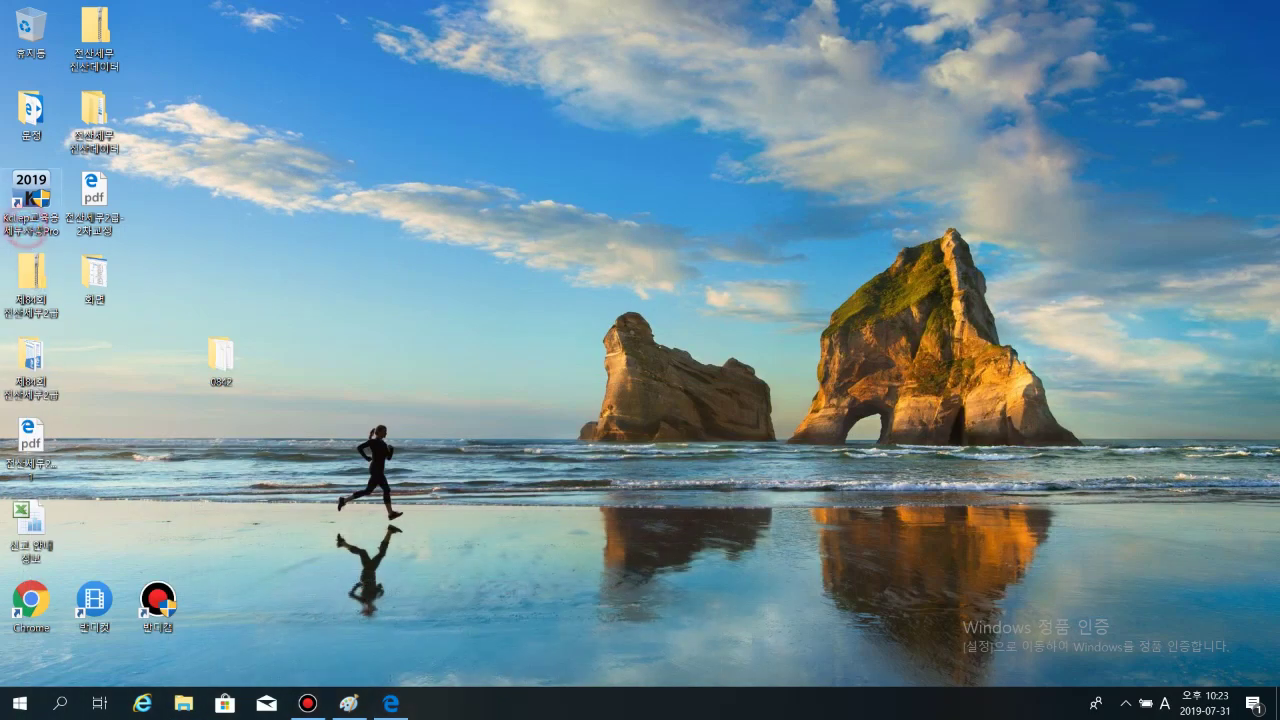
pyautogui.doubleClick(52, 172)
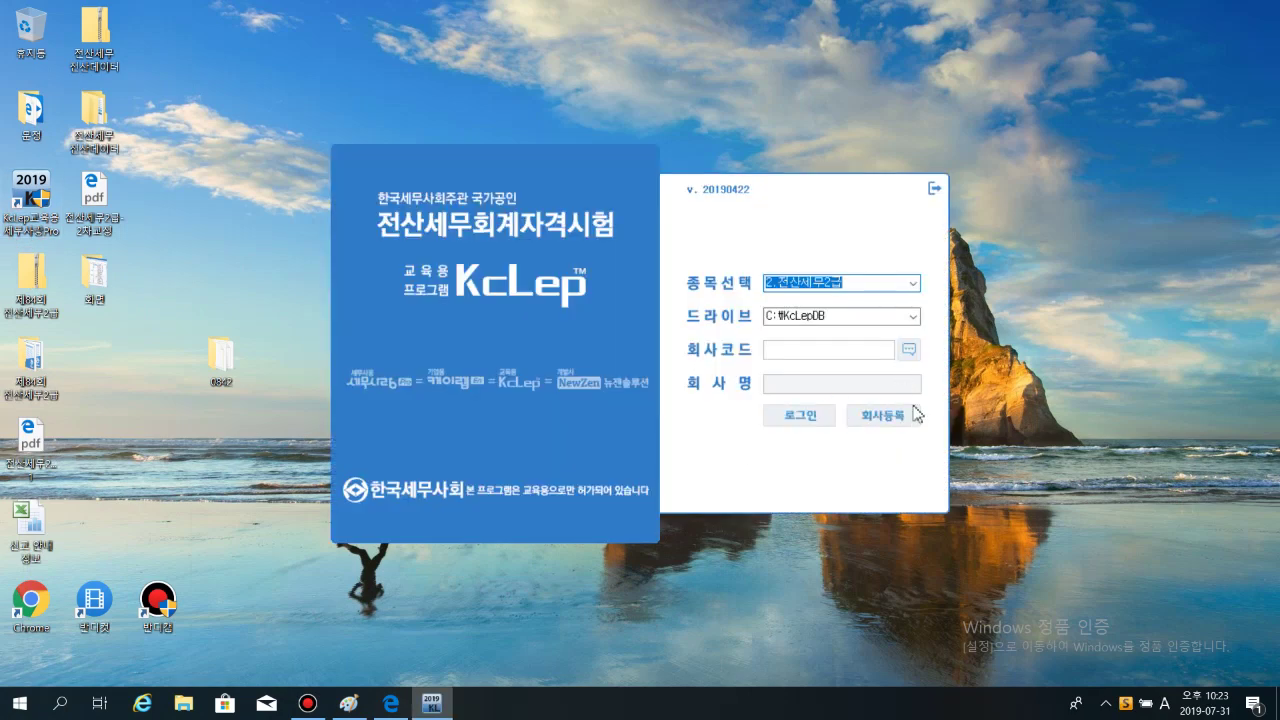
# Choose 2.전산세무2급, regenerate the company codes in 회사등록, select (주)남해상사, and close the registration window
pyautogui.click(912, 283)
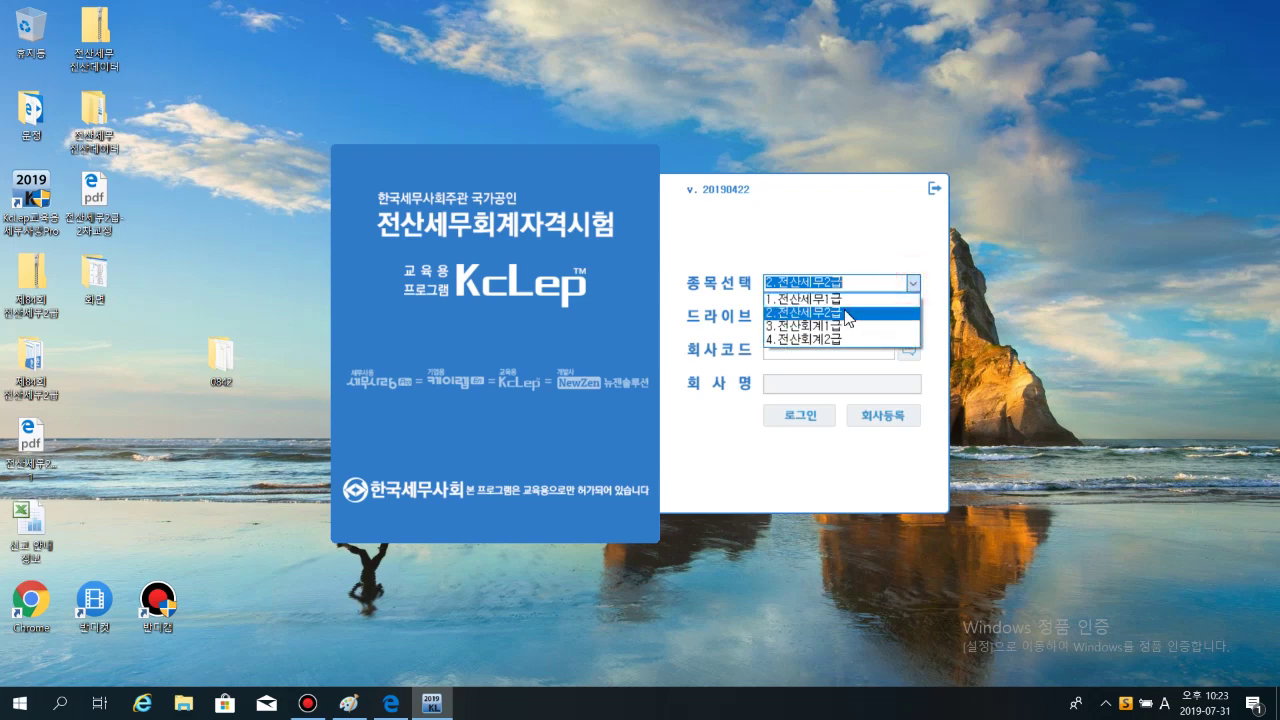
pyautogui.click(866, 314)
pyautogui.click(871, 424)
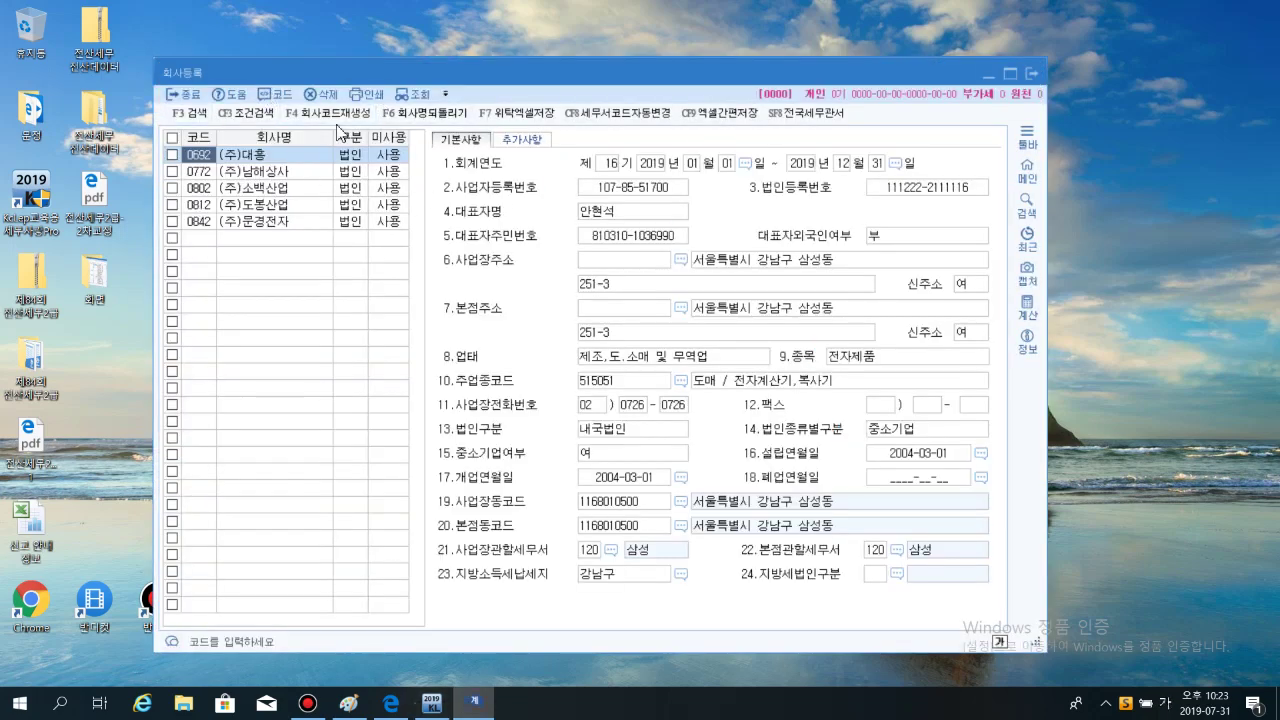
pyautogui.click(328, 113)
pyautogui.click(626, 382)
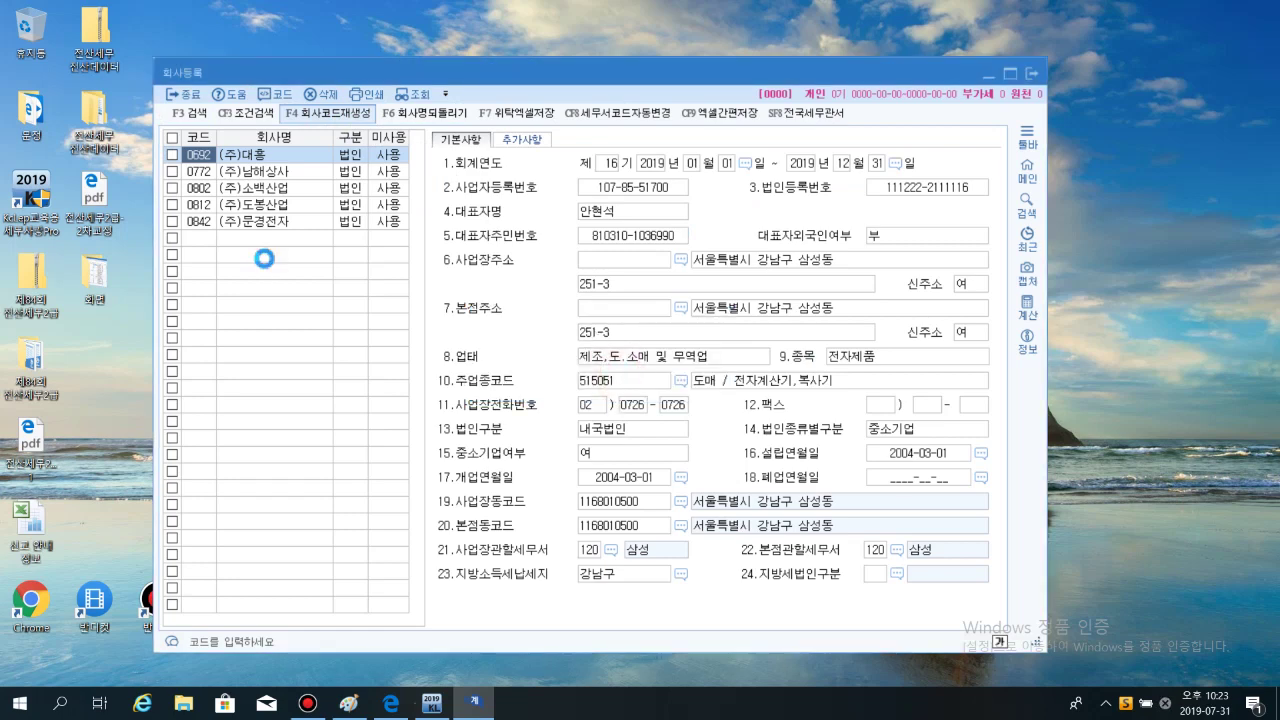
pyautogui.click(700, 384)
pyautogui.click(250, 171)
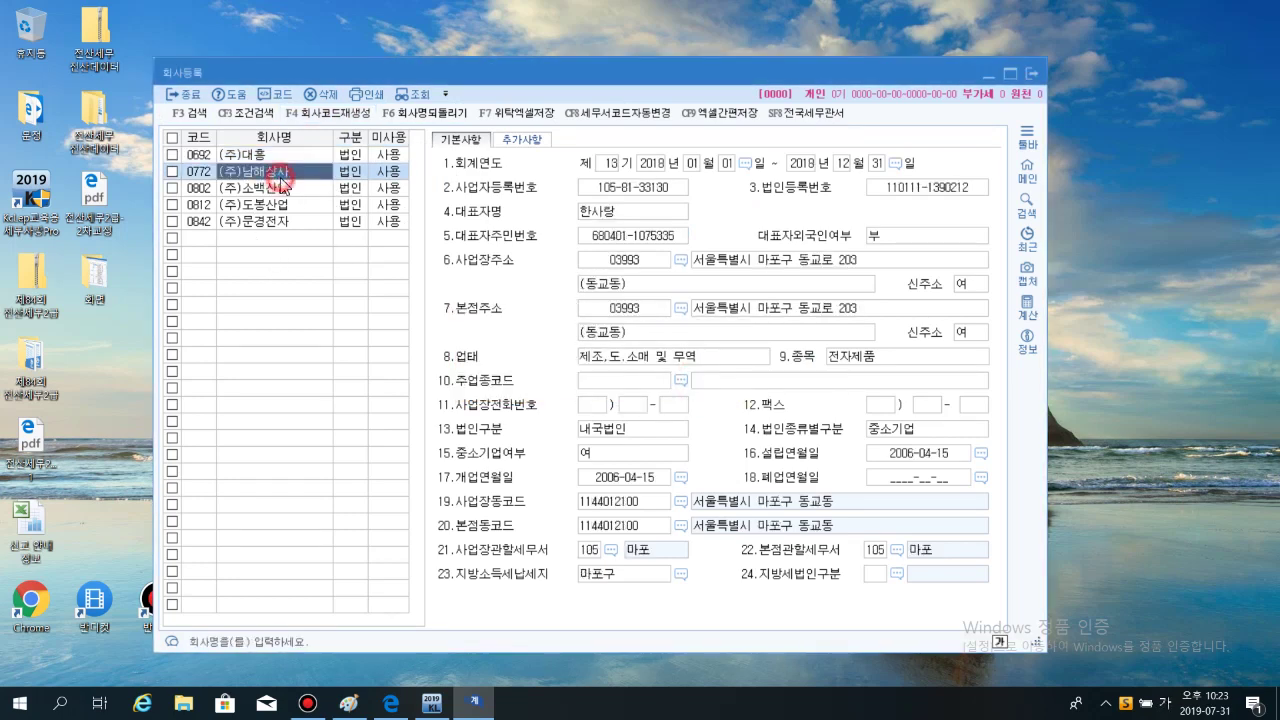
pyautogui.click(1033, 74)
# Look up the company code and log in to company 0772 (주)남해상사
pyautogui.click(800, 349)
pyautogui.click(906, 349)
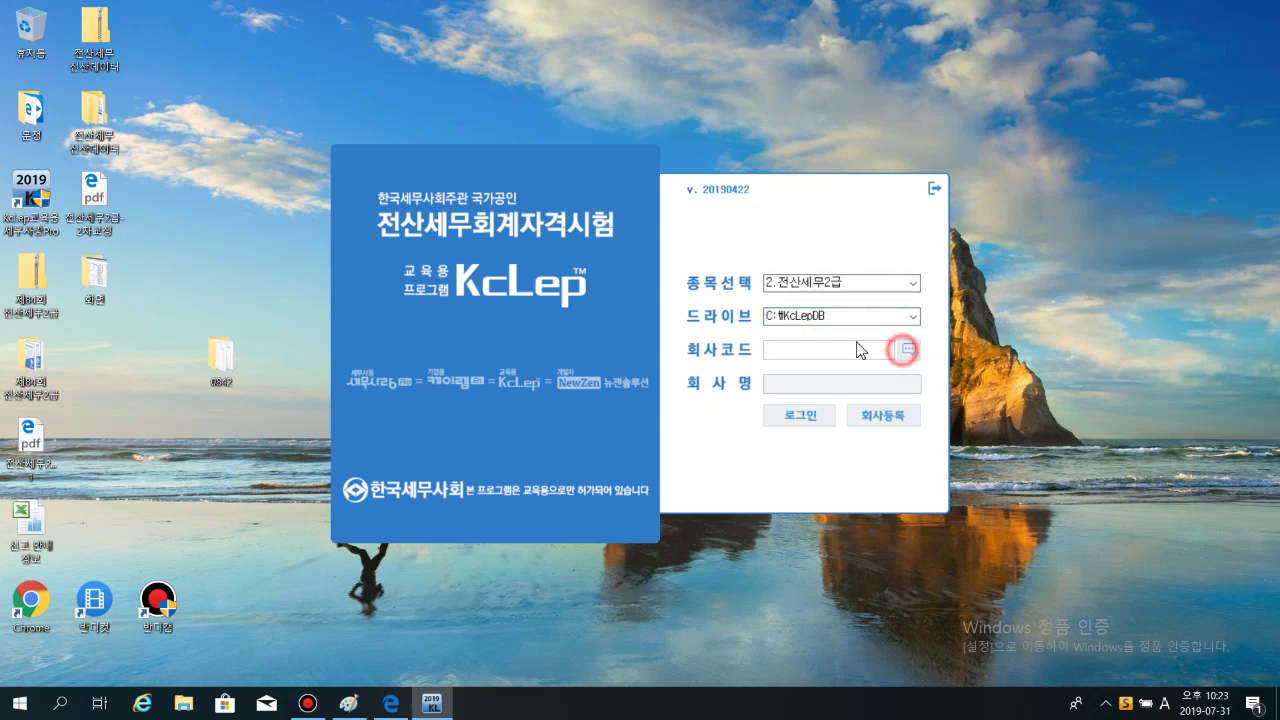
pyautogui.click(477, 283)
pyautogui.click(477, 283)
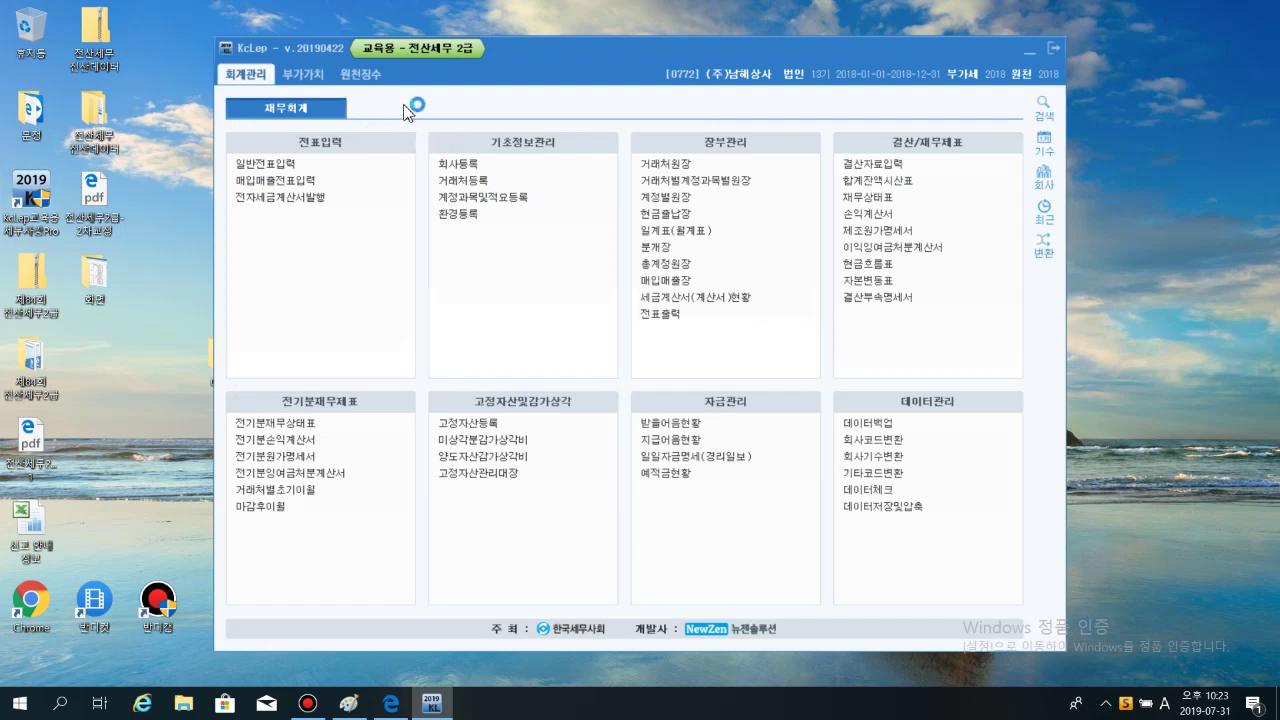
# Open 의제매입세액공제신고서 from the 부가가치 forms, query April to June 2018, and close the report
pyautogui.click(300, 75)
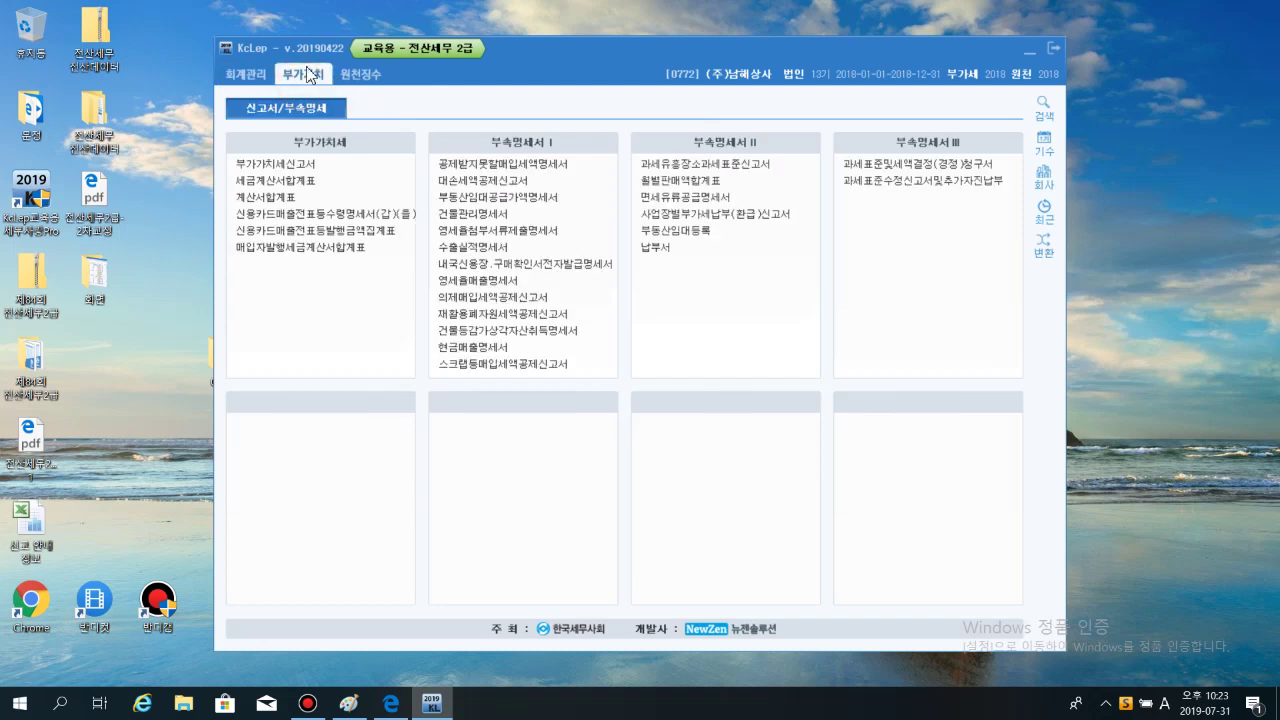
pyautogui.moveTo(291, 82)
pyautogui.click(423, 296)
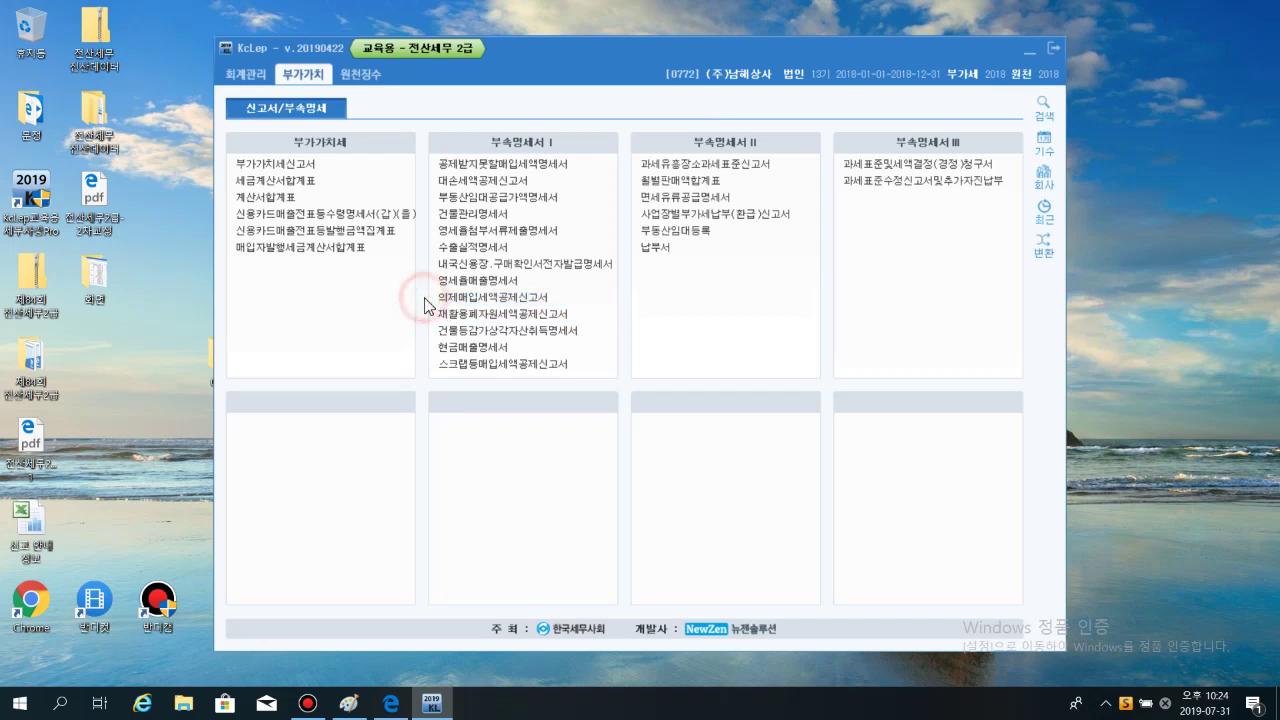
pyautogui.click(574, 305)
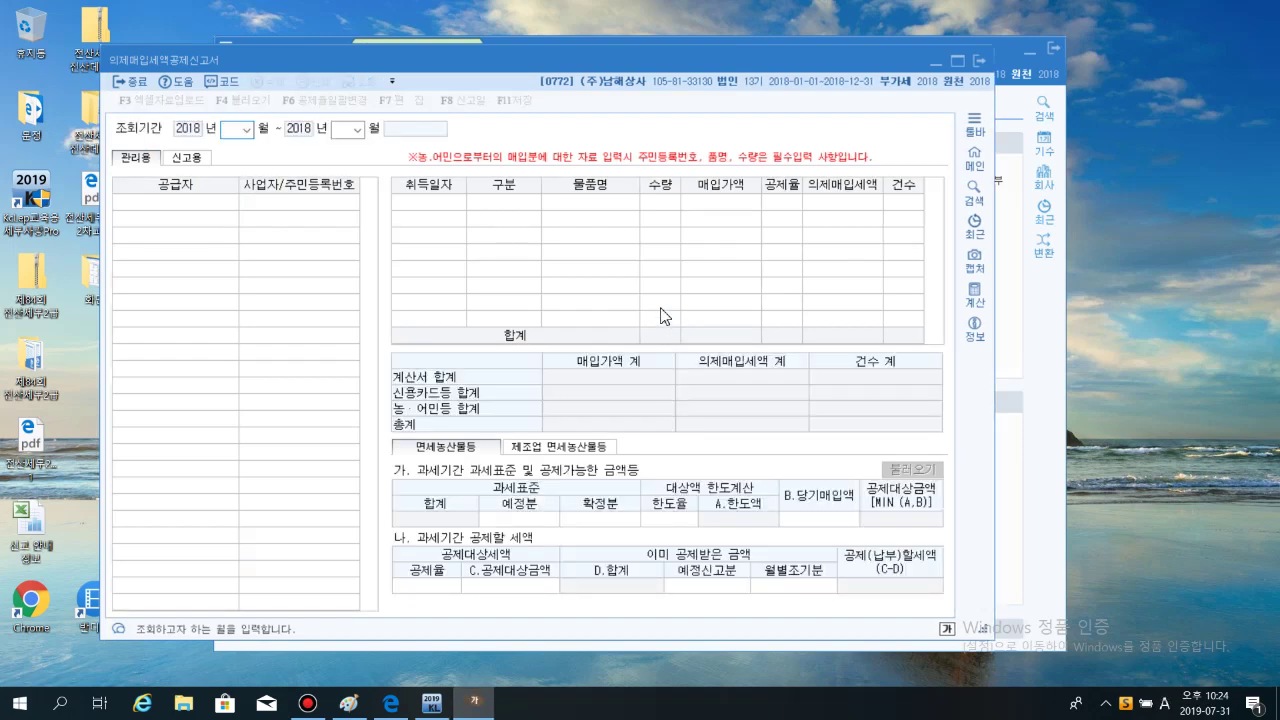
pyautogui.press('Return')
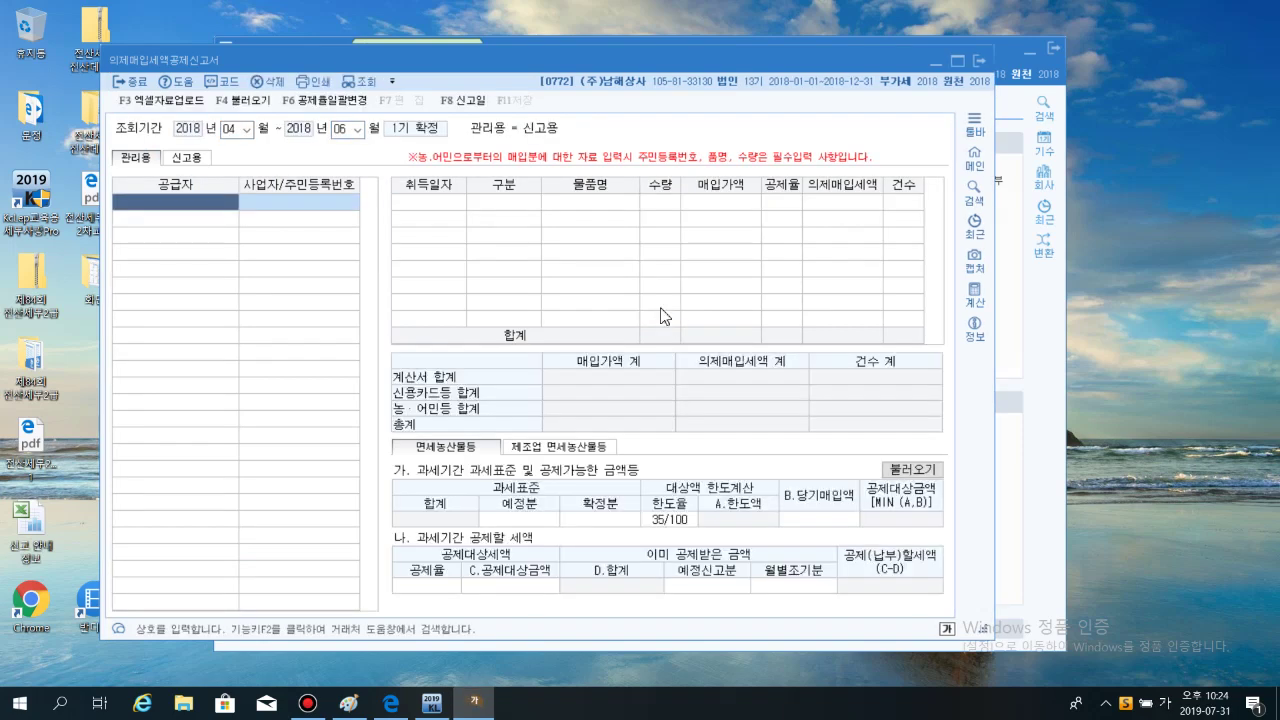
pyautogui.click(981, 63)
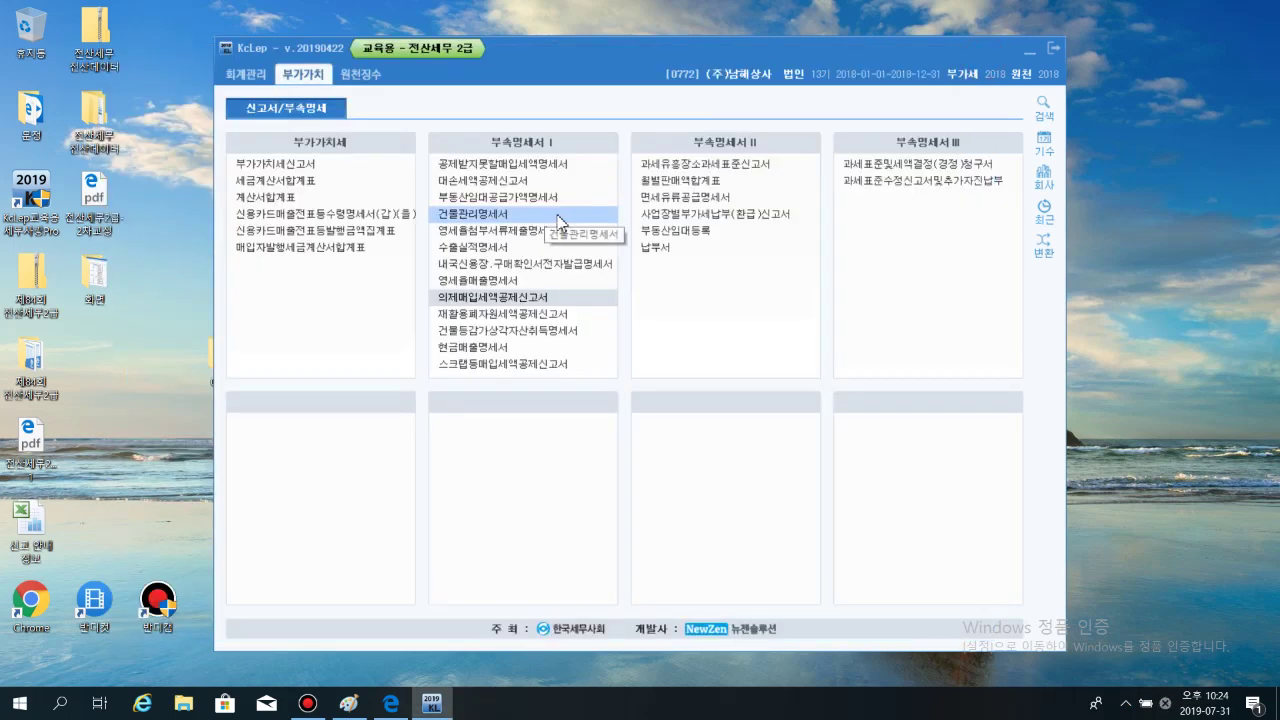
# Open 매입매출전표입력 from the 회계관리 forms, close it, and return to the 부가가치 forms
pyautogui.click(246, 74)
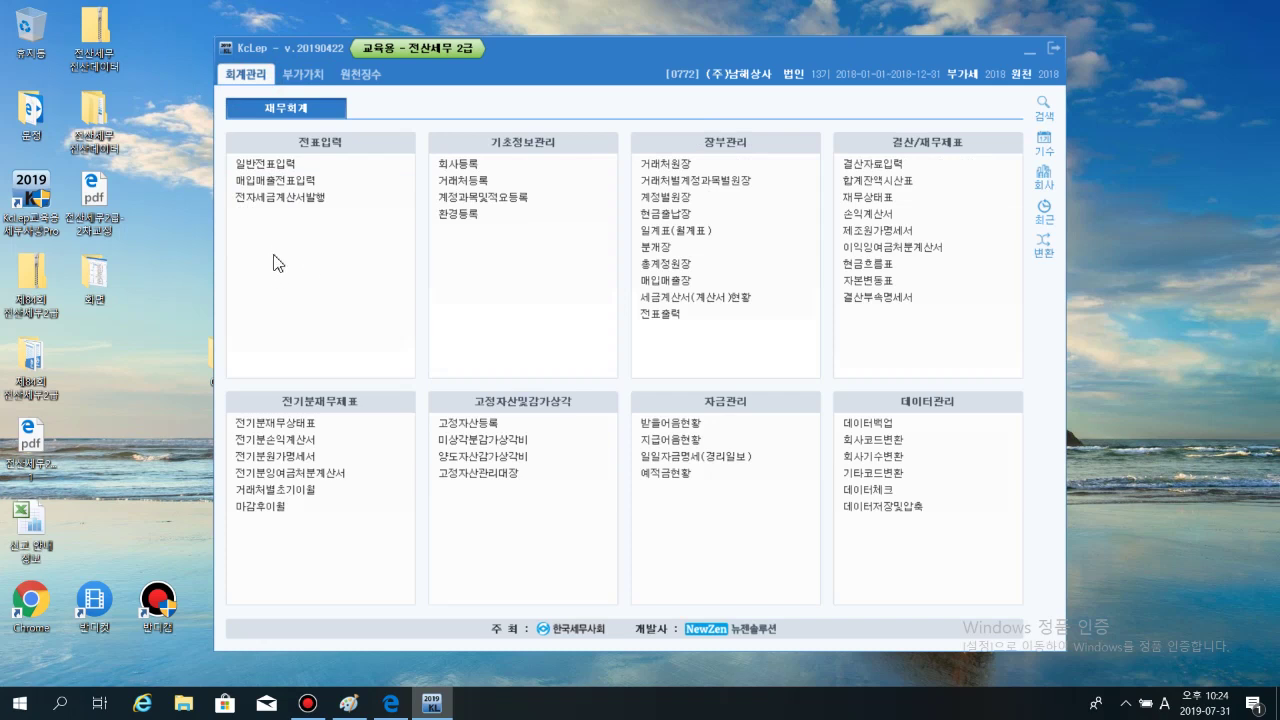
pyautogui.click(292, 184)
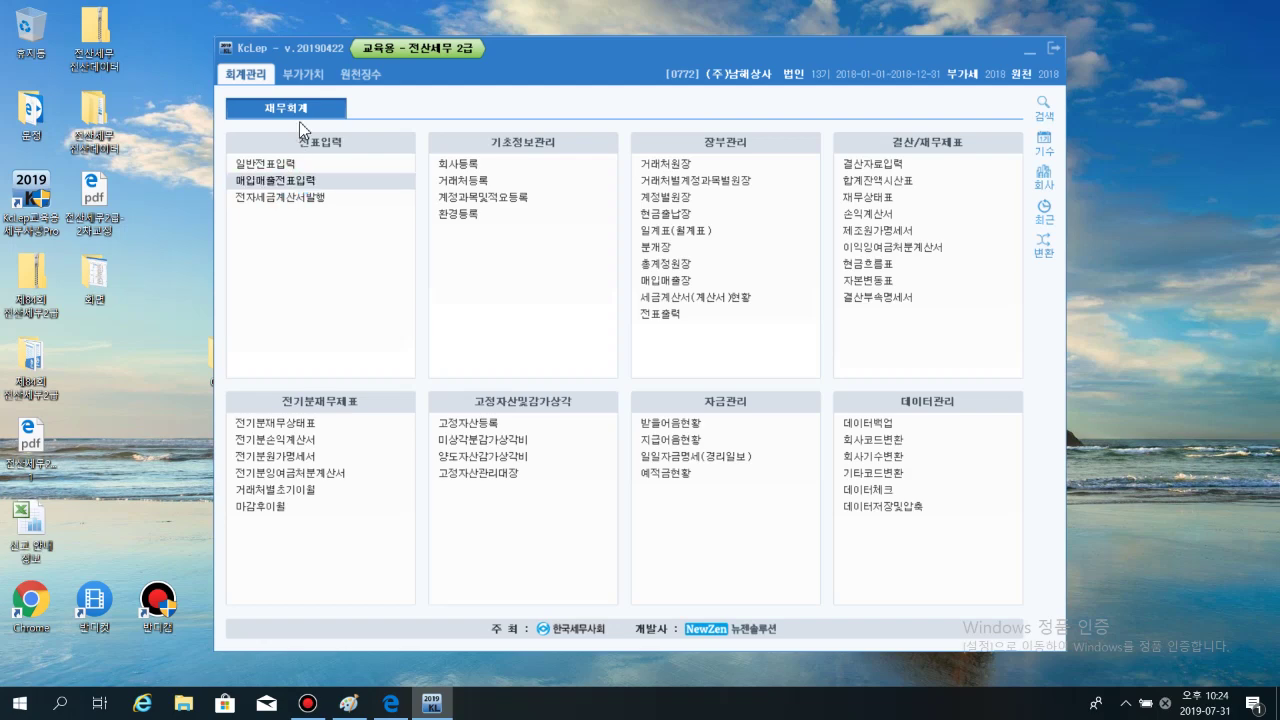
pyautogui.click(257, 78)
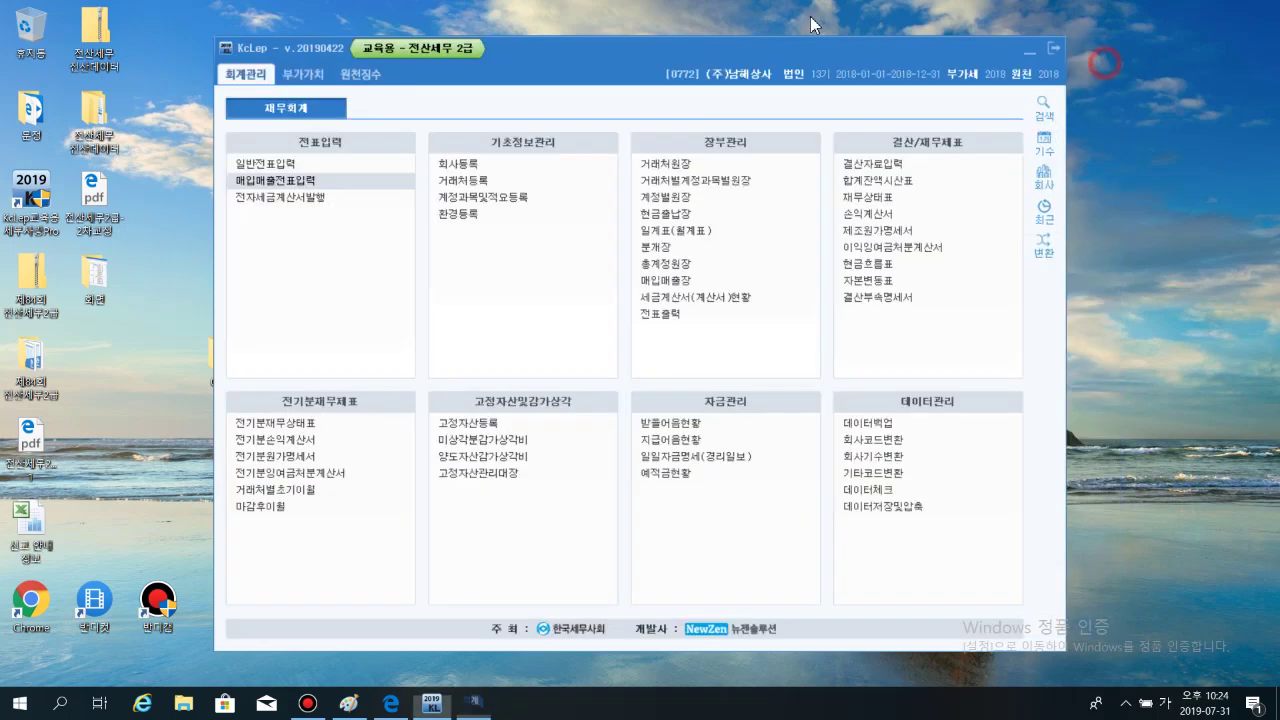
pyautogui.click(277, 185)
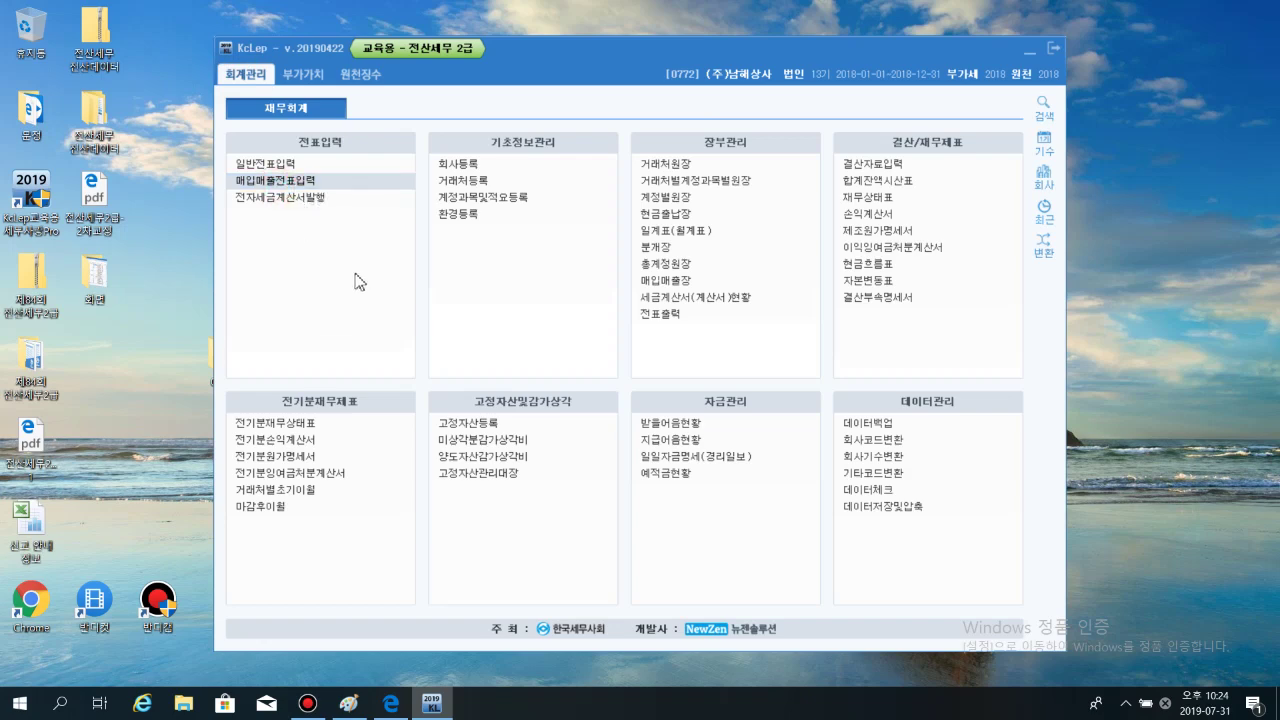
pyautogui.click(1107, 60)
pyautogui.click(330, 266)
pyautogui.click(308, 75)
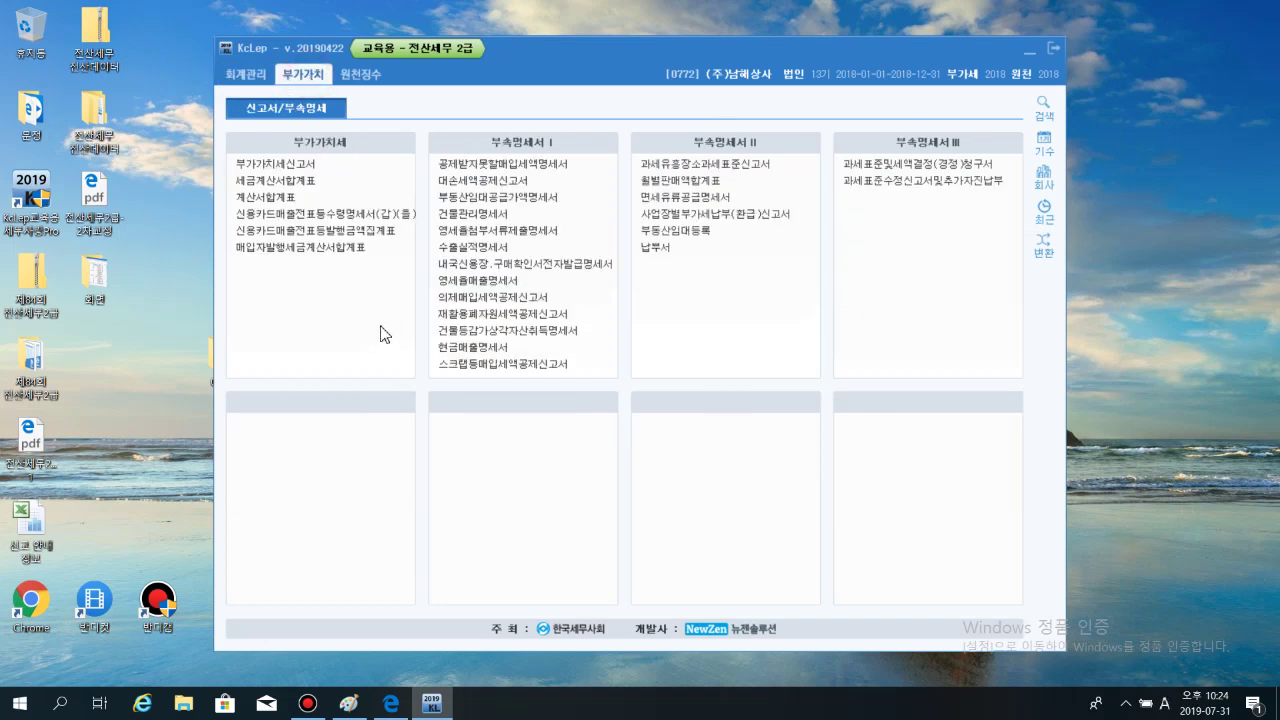
# Search the program menus for 매입매출전표, open the matching 매입매출전표입력 form, and close it again
pyautogui.hotkey('ctrl', 'f')
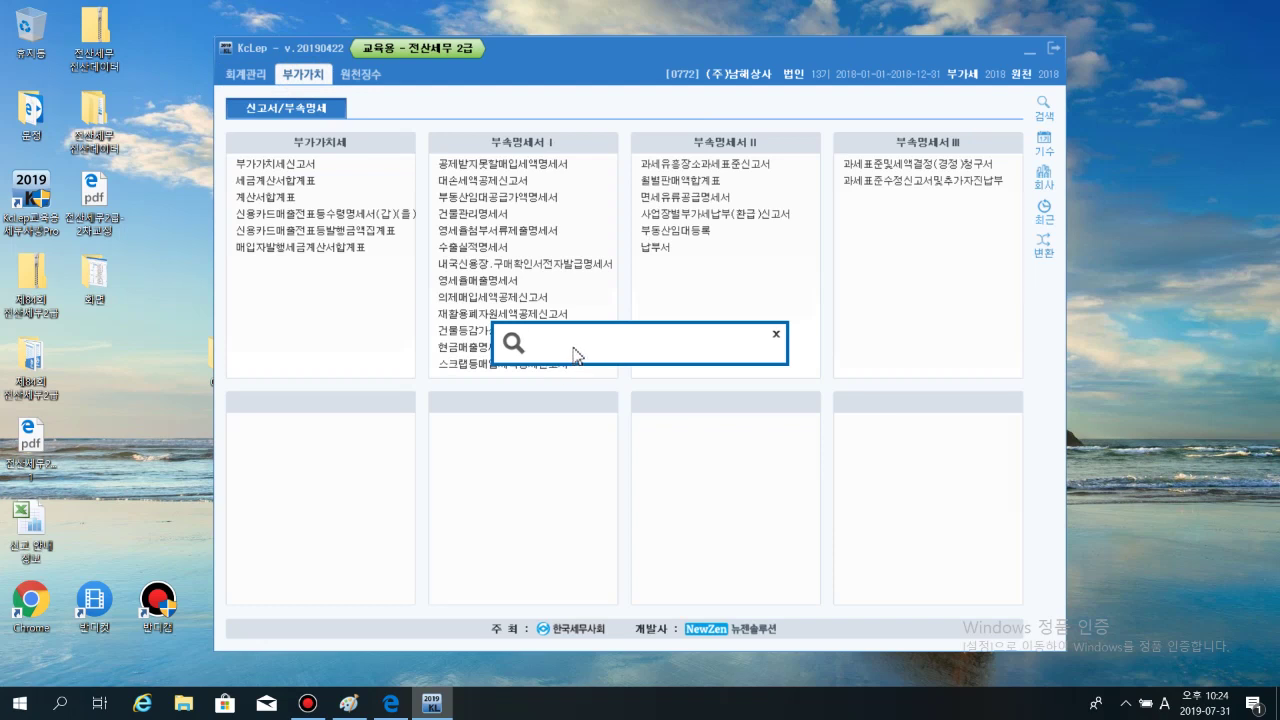
pyautogui.click(776, 334)
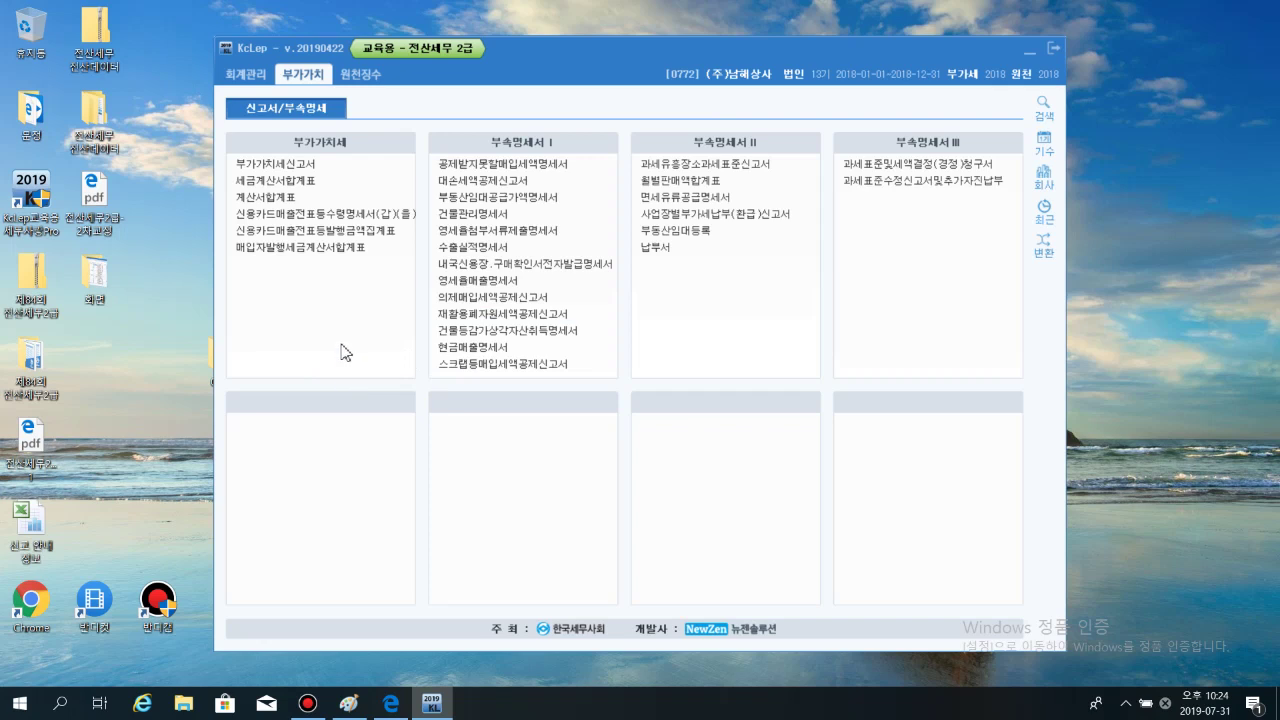
pyautogui.hotkey('ctrl', 'Return')
pyautogui.click(616, 344)
pyautogui.hotkey('ctrl', 'Return')
pyautogui.write('aod')
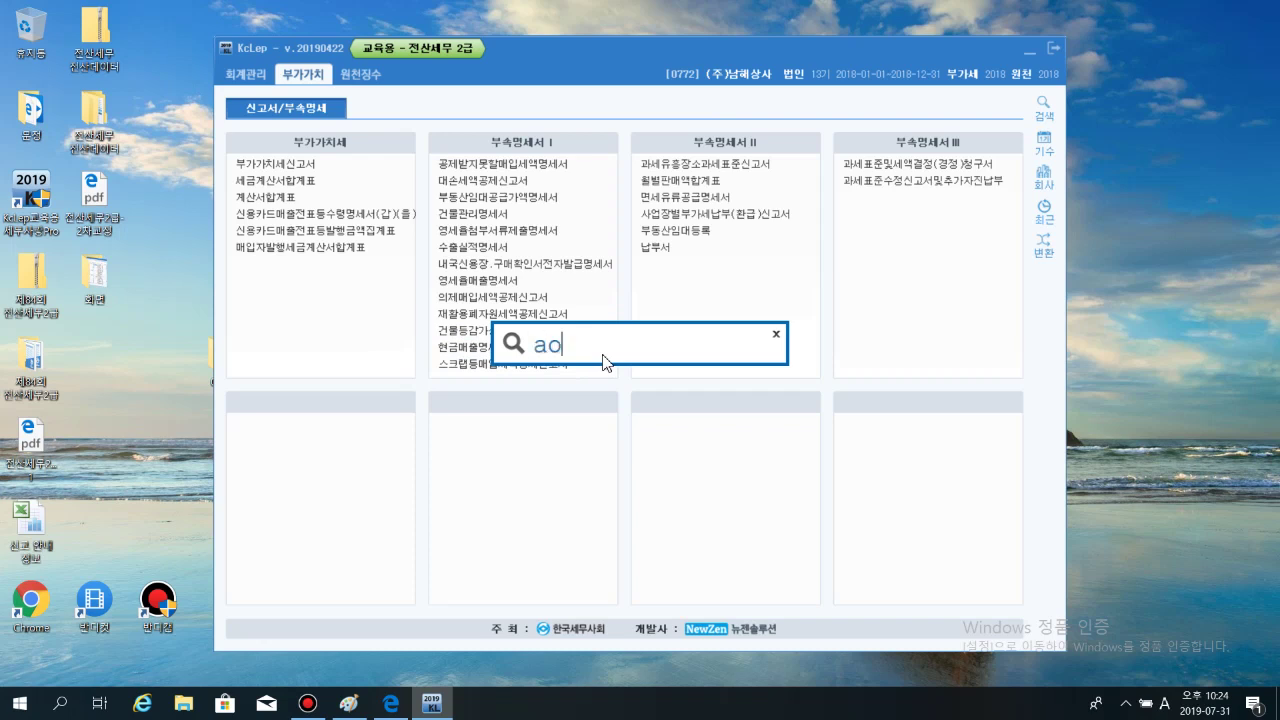
pyautogui.press('BackSpace')
pyautogui.press('BackSpace')
pyautogui.press('BackSpace')
pyautogui.press('Hangul')
pyautogui.write('맹입매출전ㅍ')
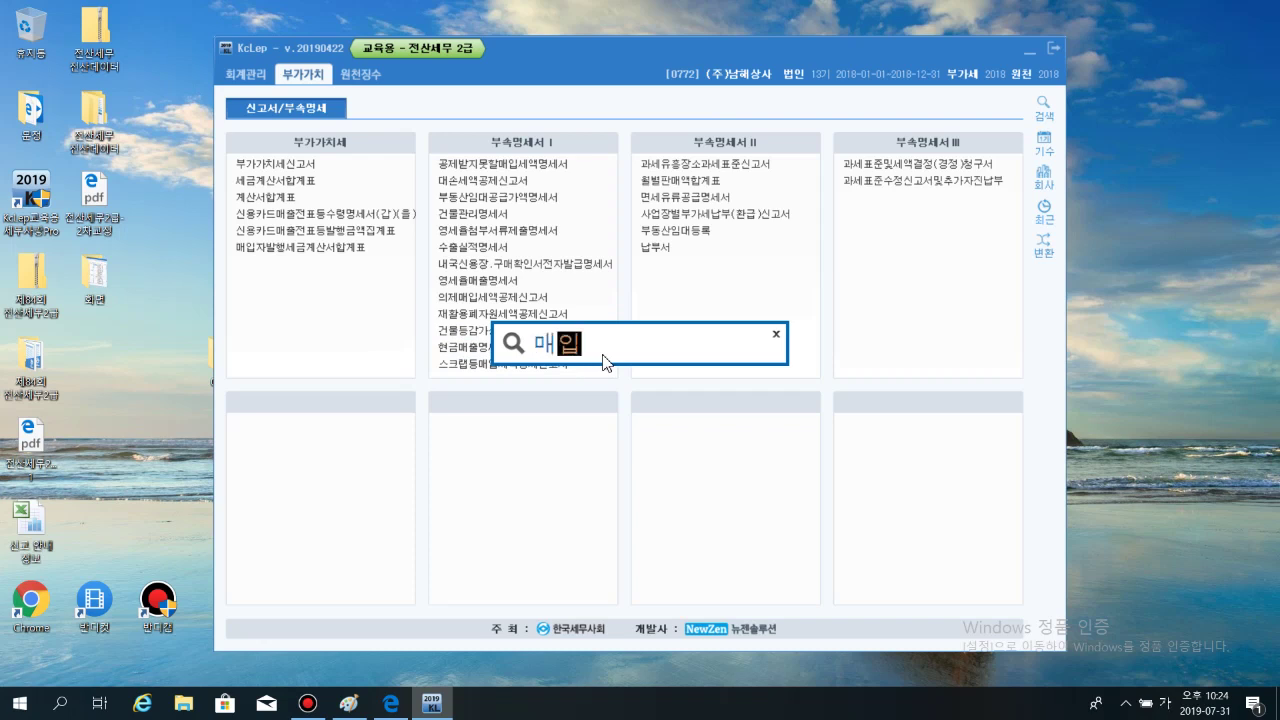
pyautogui.write('ㅛ')
pyautogui.press('Return')
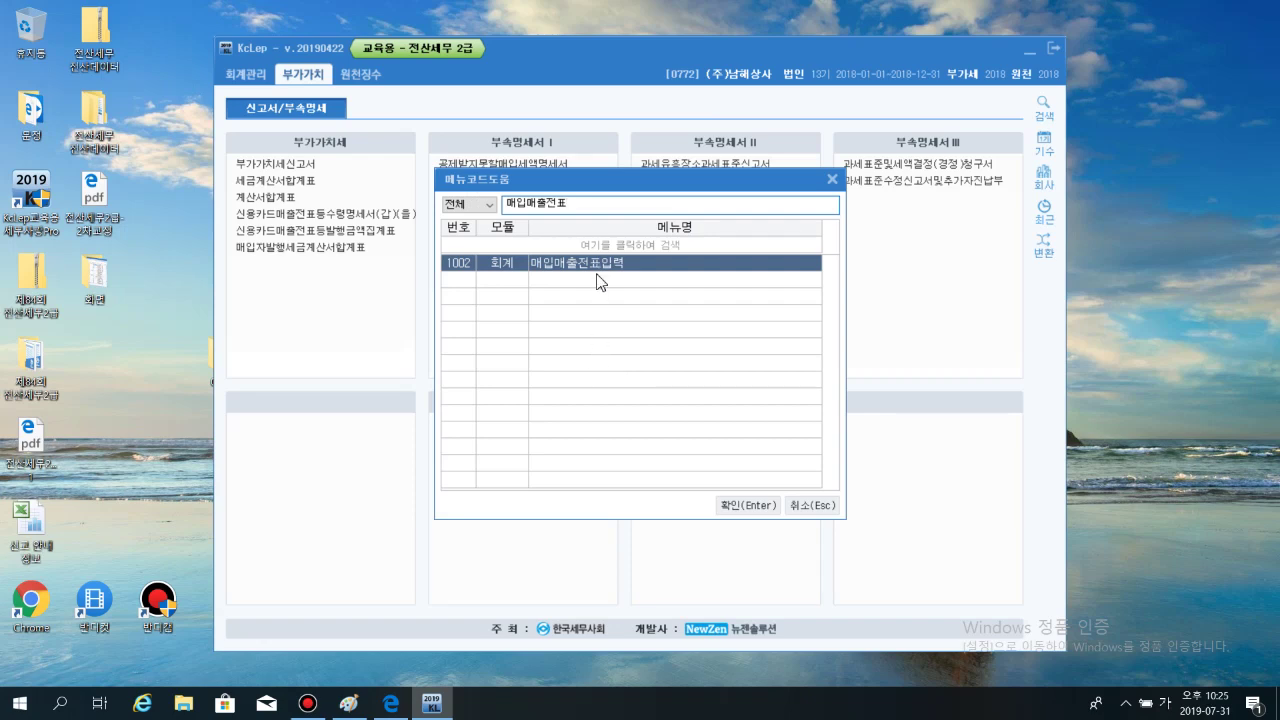
pyautogui.click(747, 510)
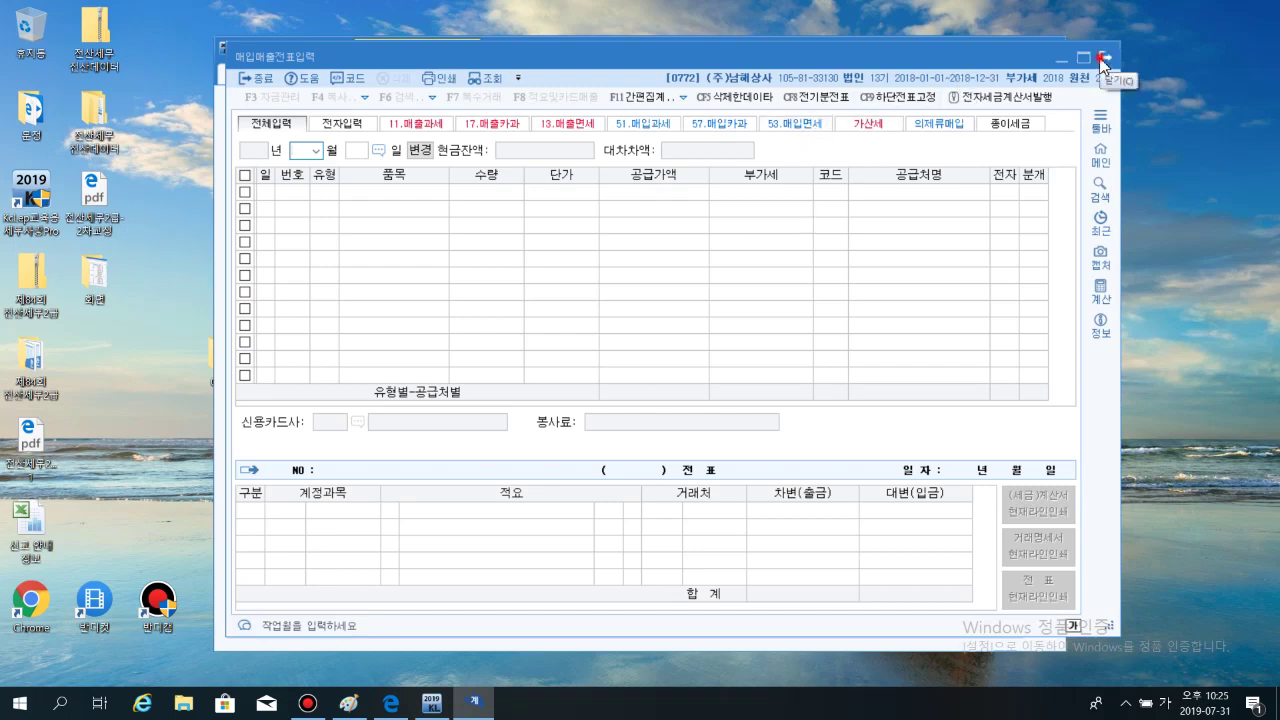
pyautogui.click(1101, 60)
pyautogui.click(355, 288)
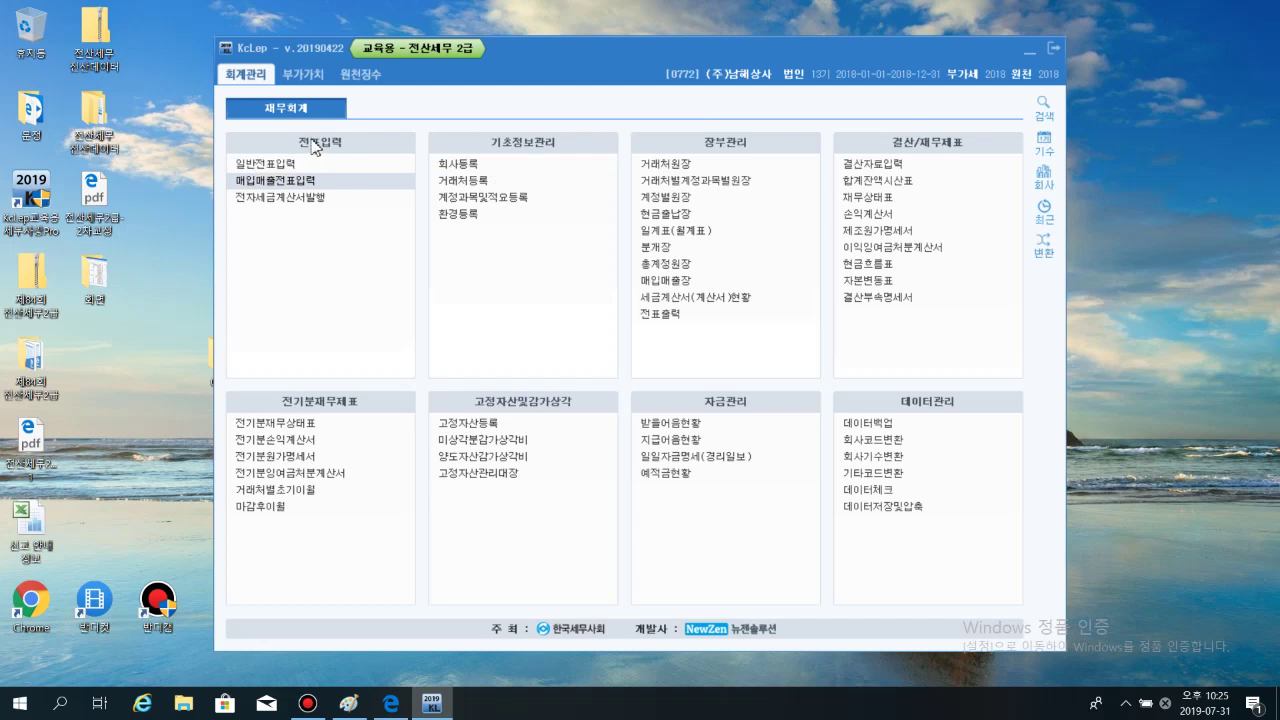
# Switch from the 부가가치 forms to 회계관리 and open 매입매출전표입력
pyautogui.click(303, 74)
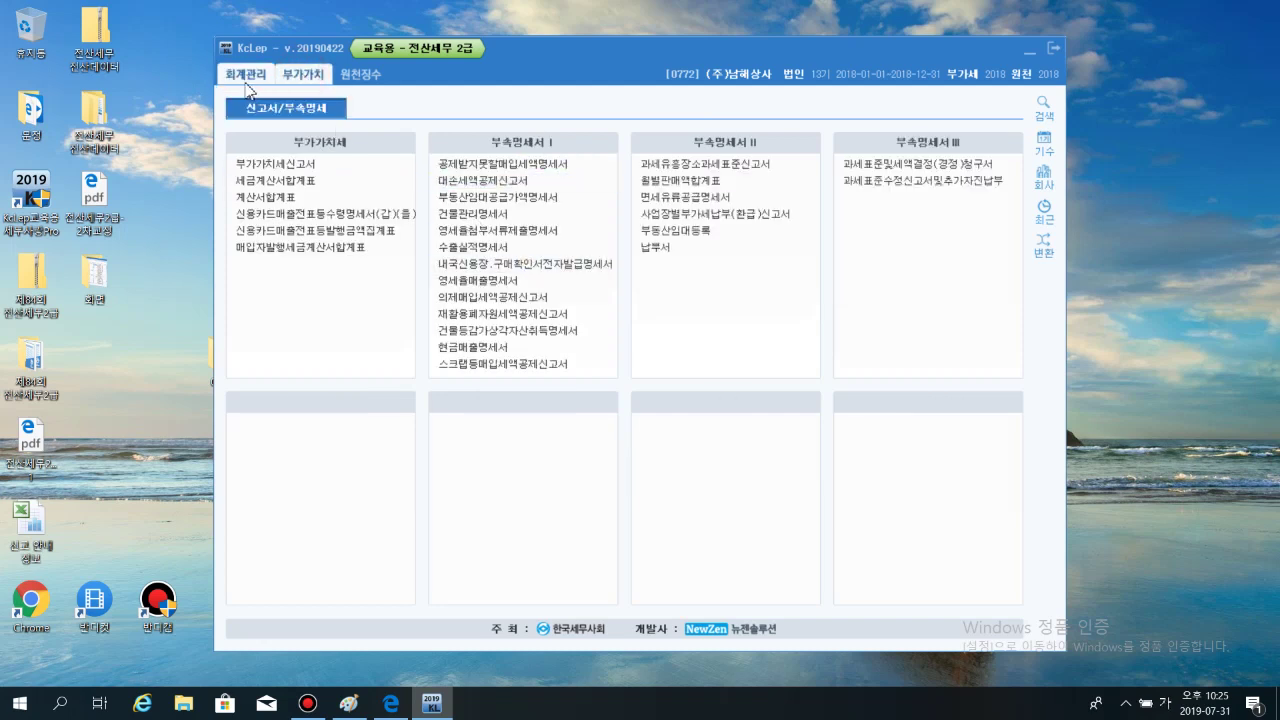
pyautogui.click(245, 77)
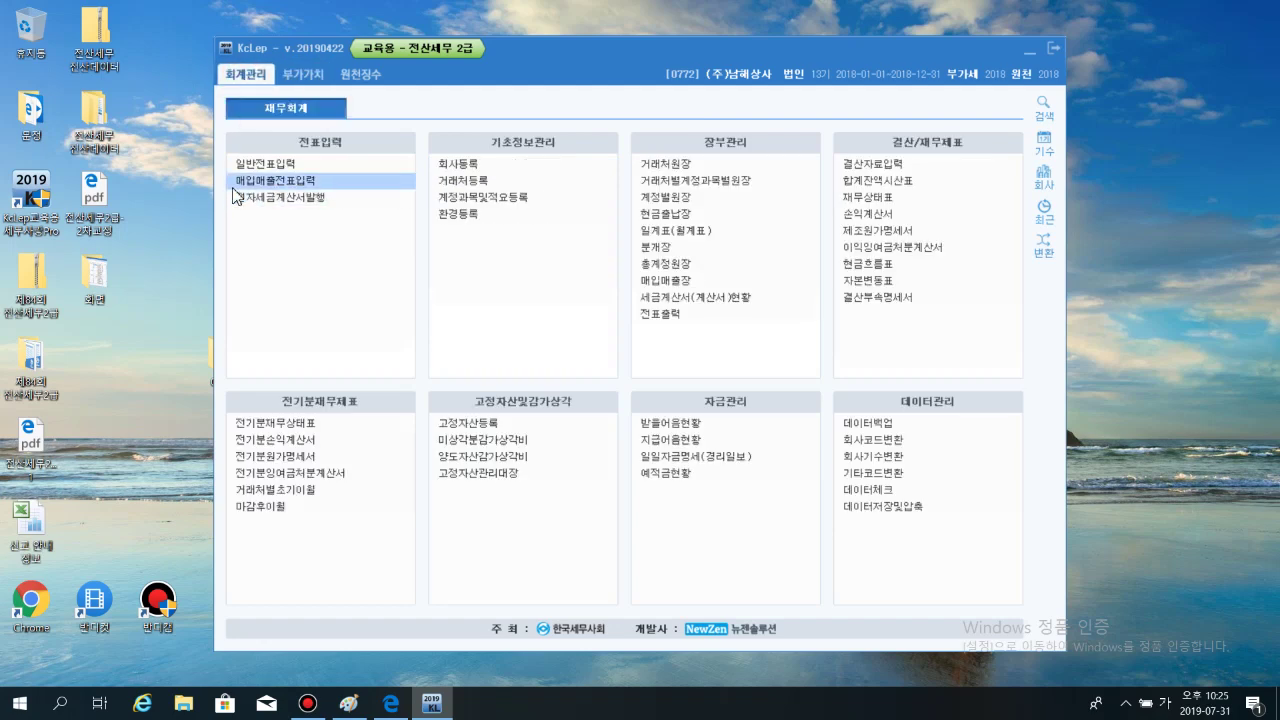
pyautogui.click(281, 190)
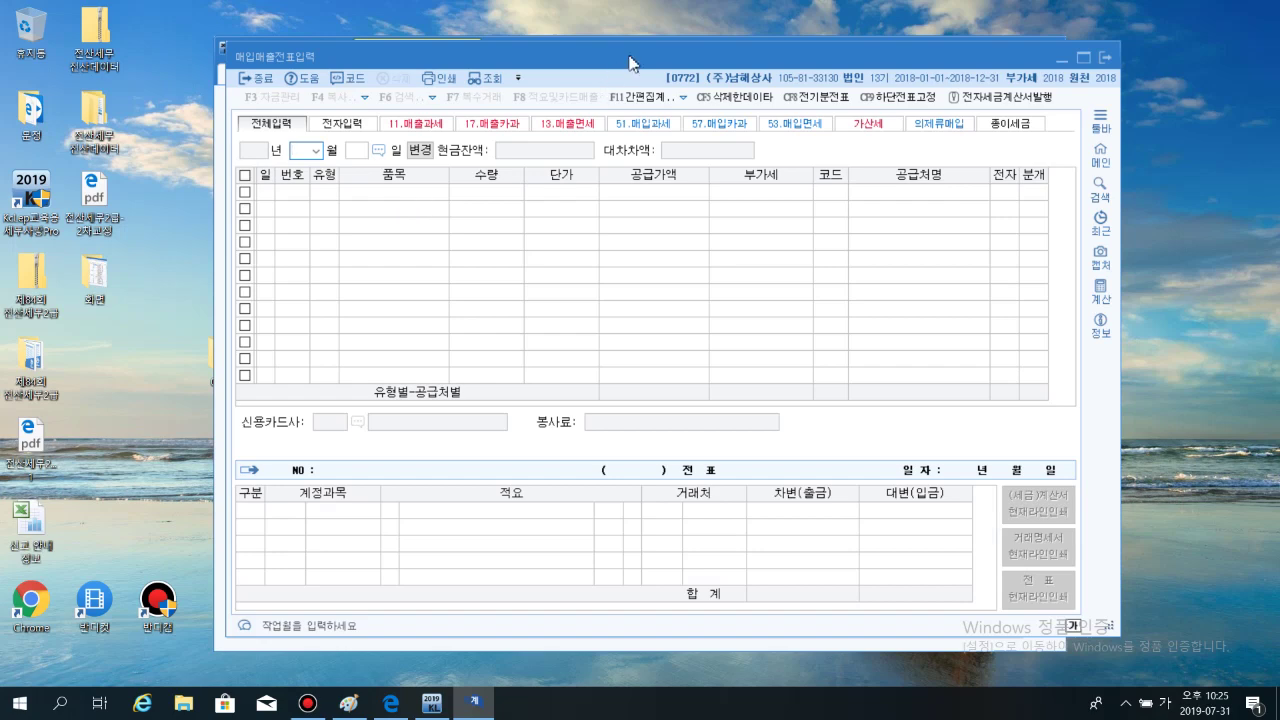
# Bring up the PDF's page 326 question and arrange it above the 매입매출전표입력 window so both are readable
pyautogui.moveTo(631, 57); pyautogui.dragTo(872, 272)
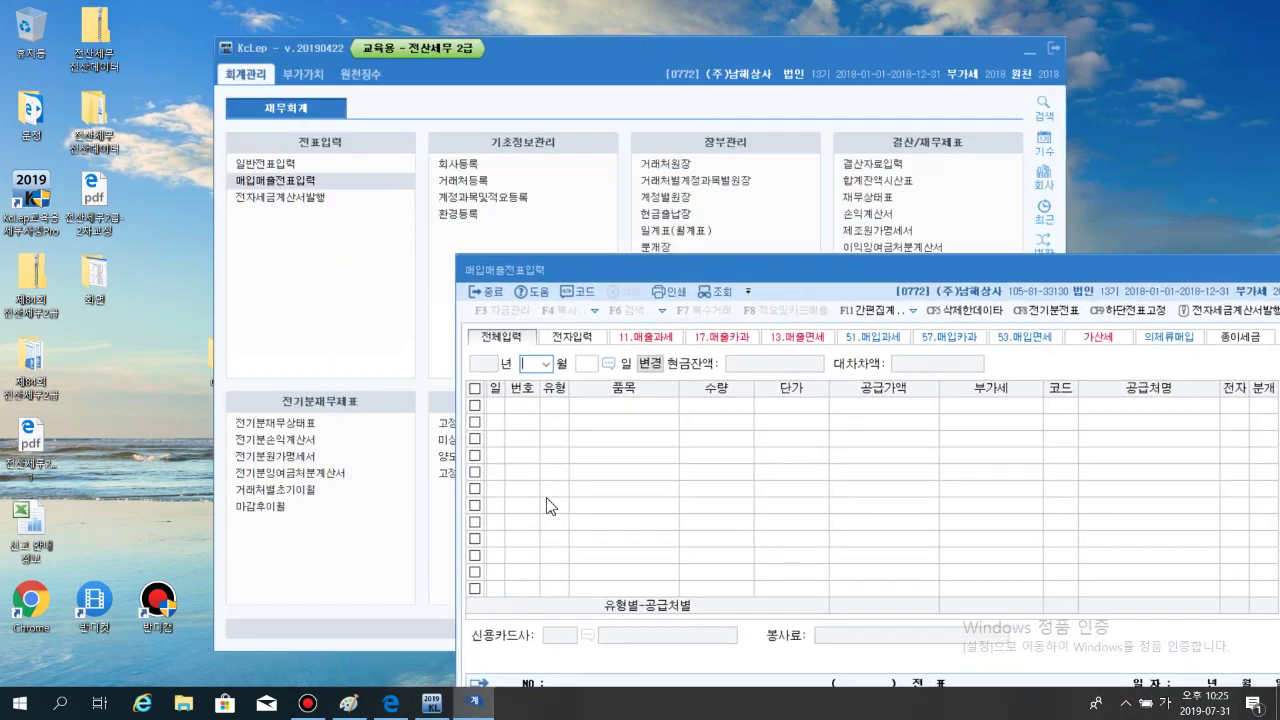
pyautogui.click(389, 703)
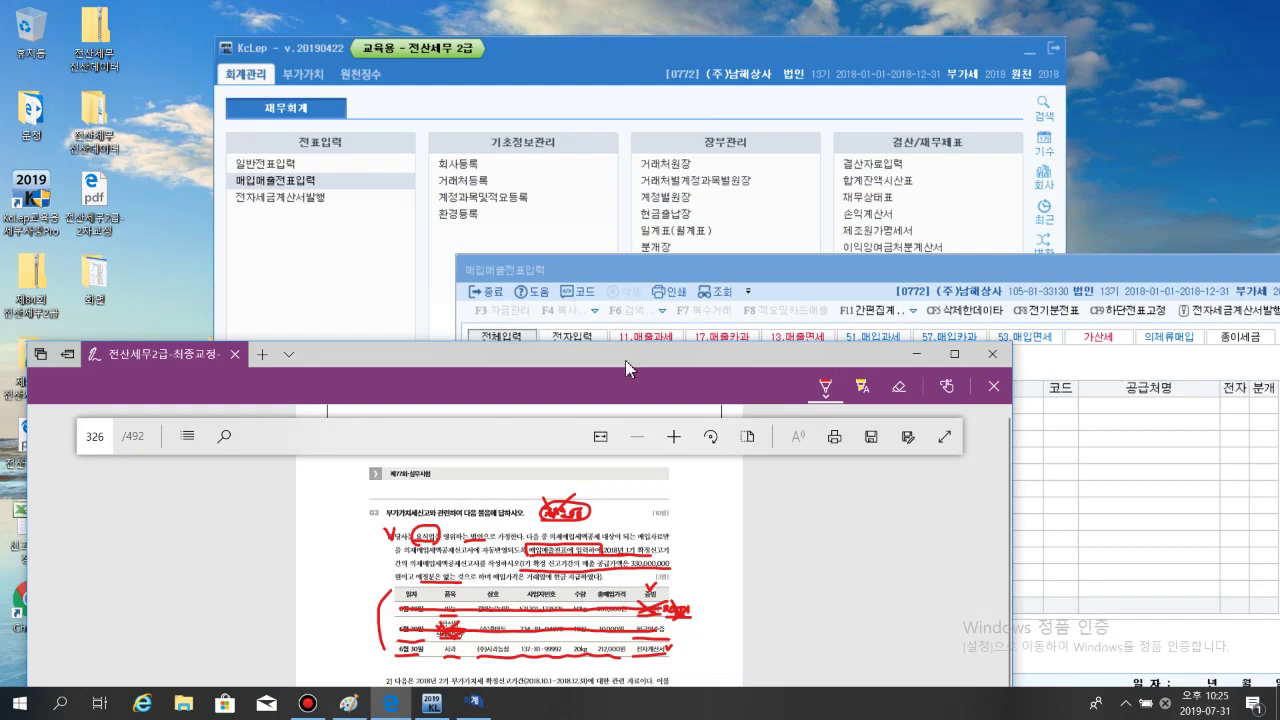
pyautogui.moveTo(625, 360); pyautogui.dragTo(635, 0)
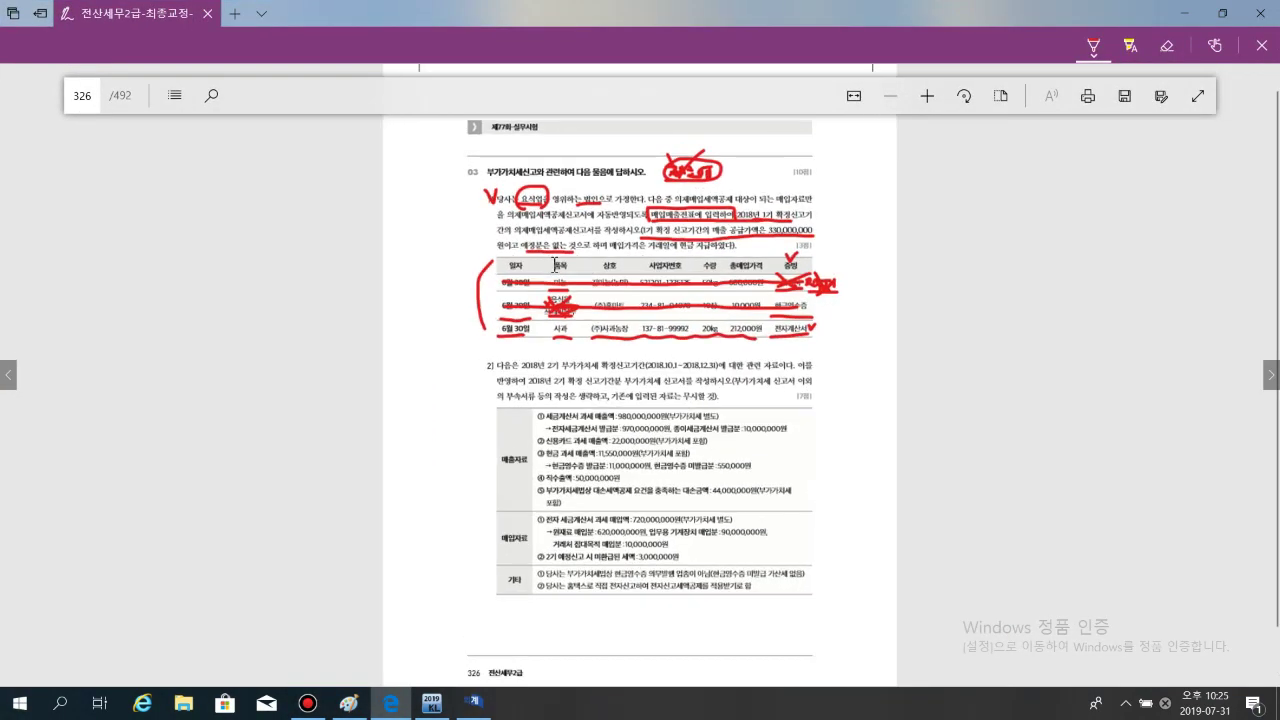
pyautogui.click(1222, 13)
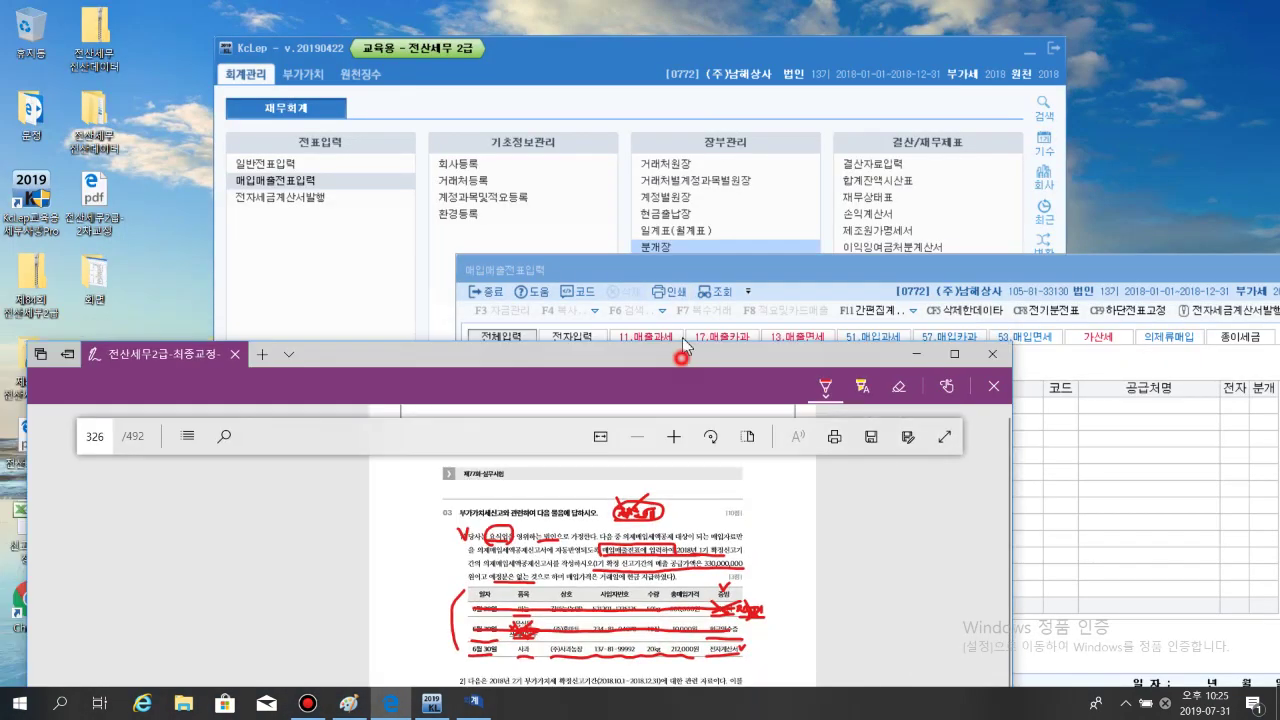
pyautogui.moveTo(677, 354); pyautogui.dragTo(670, 35)
pyautogui.scroll(2, 628, 258)
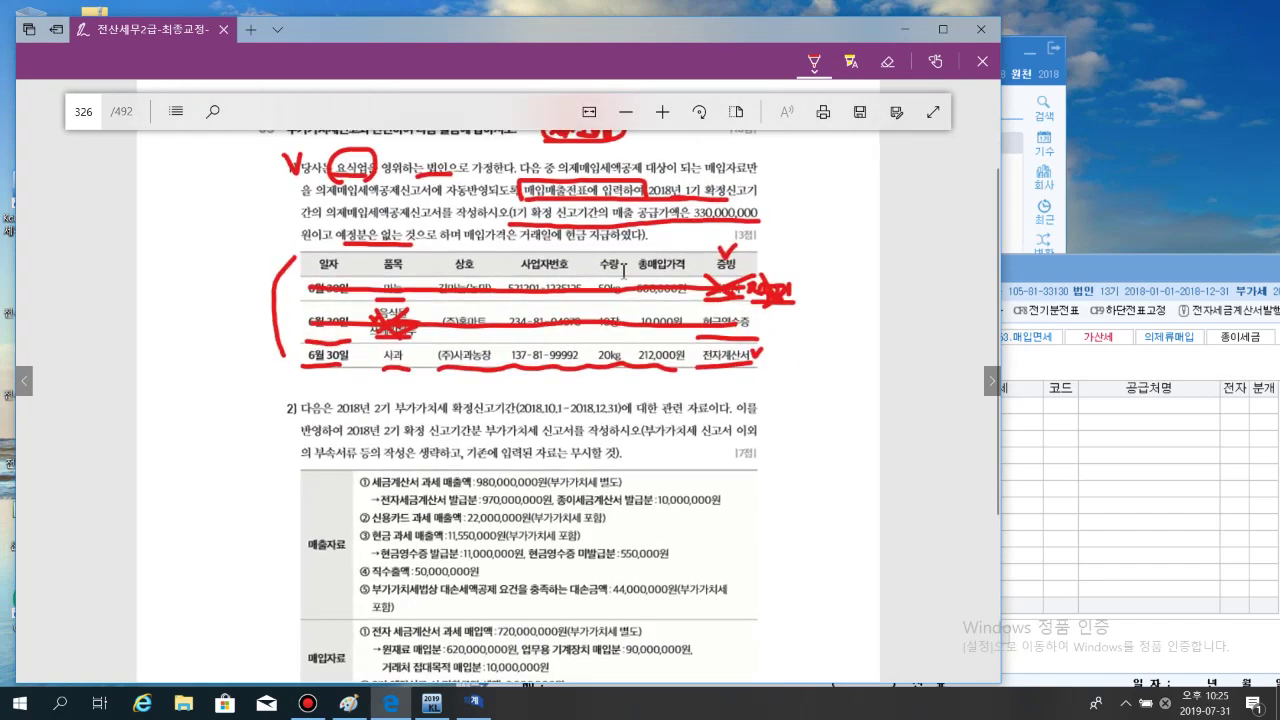
pyautogui.moveTo(1036, 279); pyautogui.dragTo(810, 425)
# Set the voucher date to month 06, day 30 in 매입매출전표입력
pyautogui.write('06')
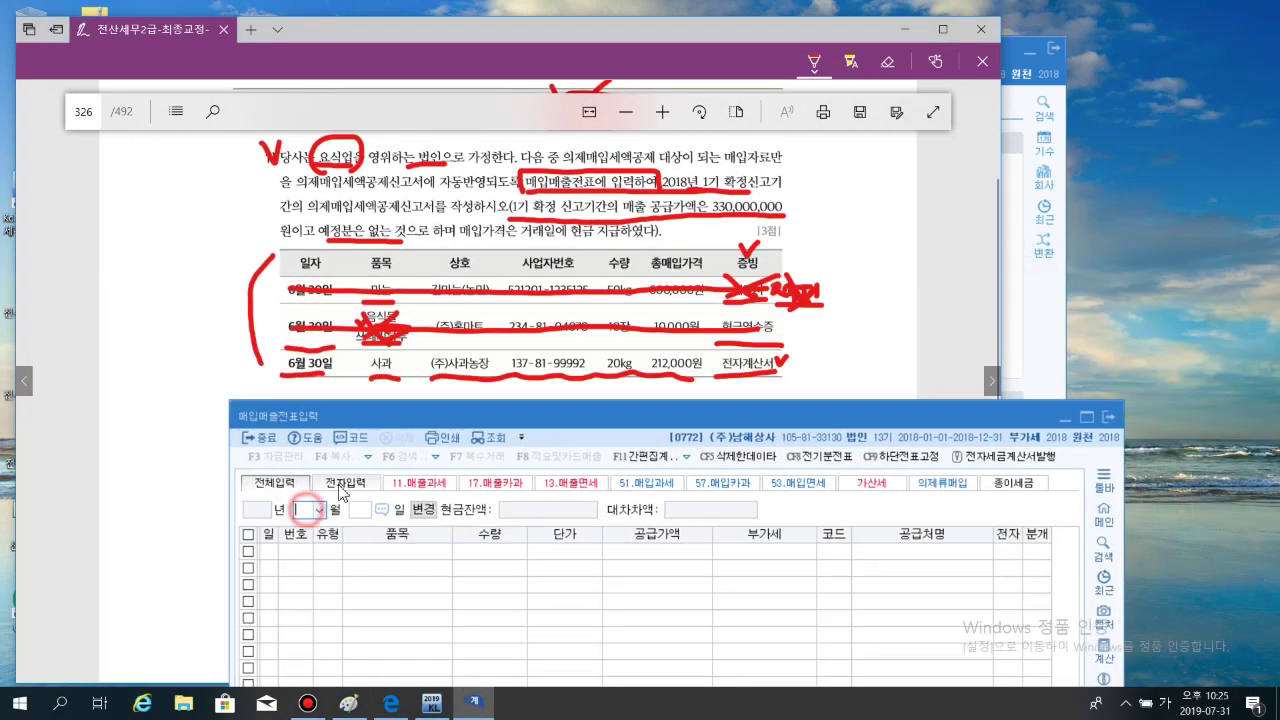
pyautogui.press('Return')
pyautogui.write('30')
pyautogui.press('Return')
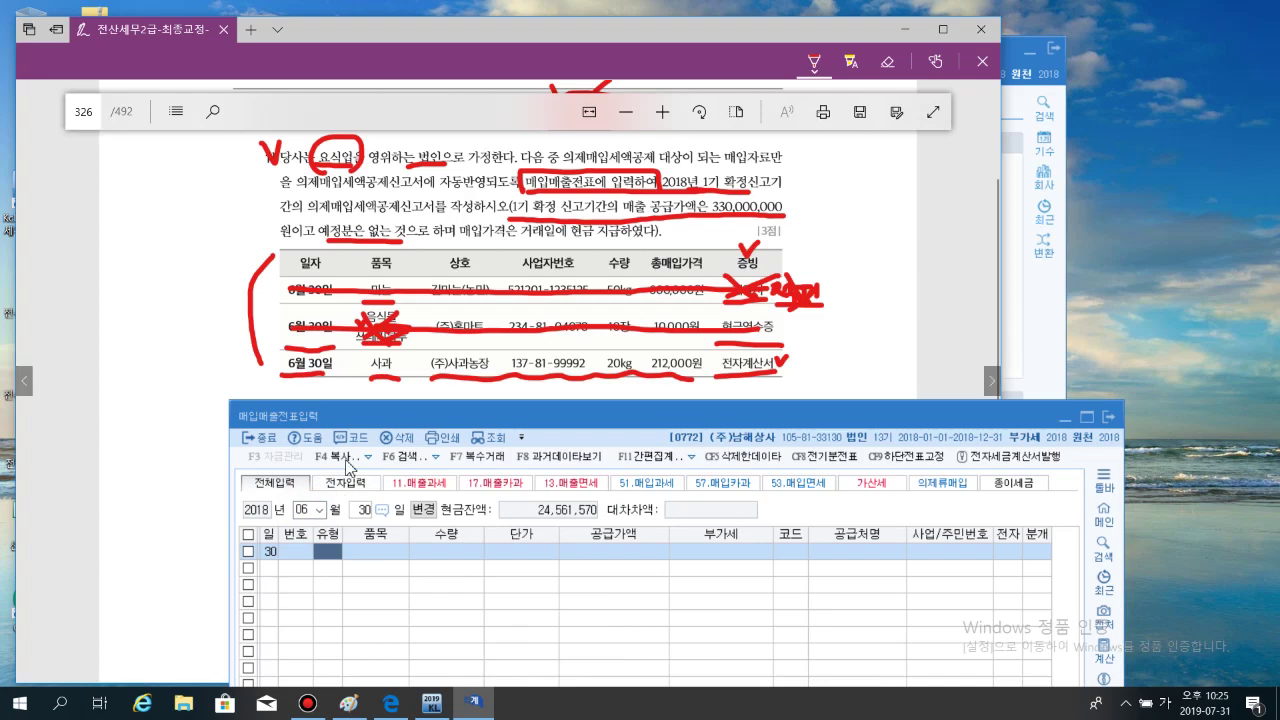
# Move the voucher window clear of the question and circle 전자계산서 in the PDF's 사과 row in red
pyautogui.doubleClick(533, 422)
pyautogui.moveTo(444, 180); pyautogui.dragTo(400, 410)
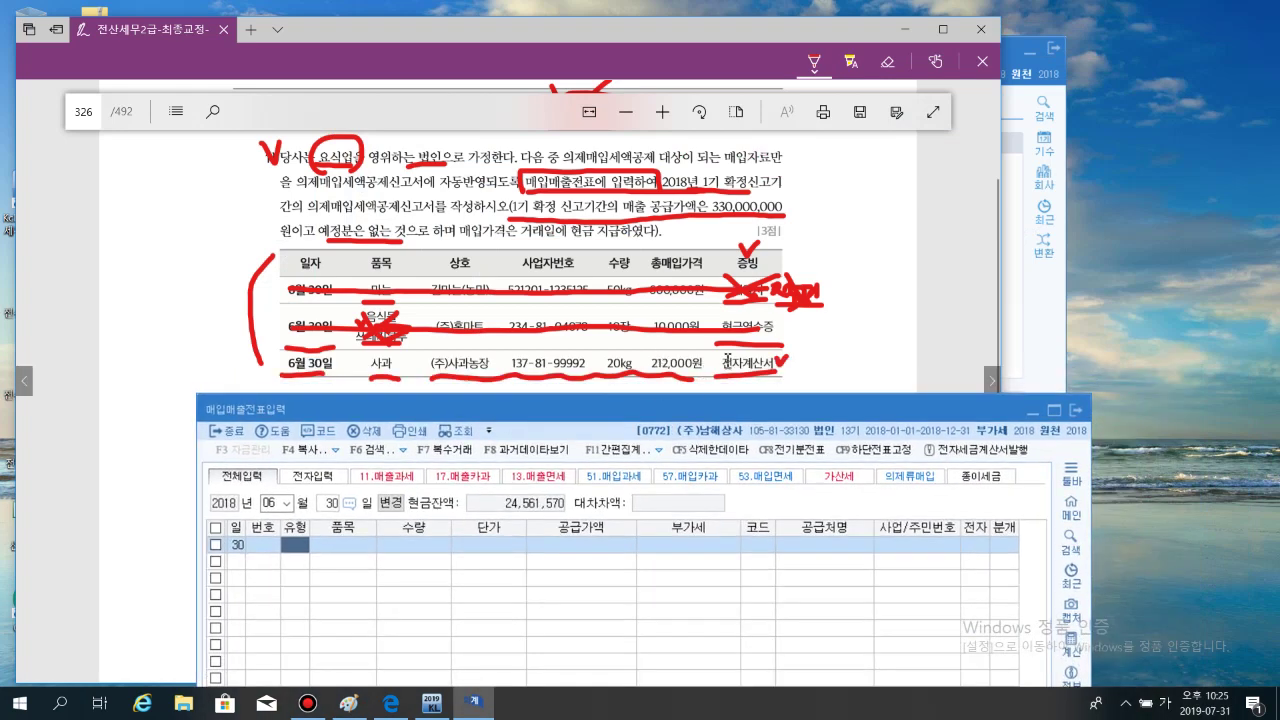
pyautogui.click(726, 356)
pyautogui.moveTo(725, 345); pyautogui.dragTo(730, 342)
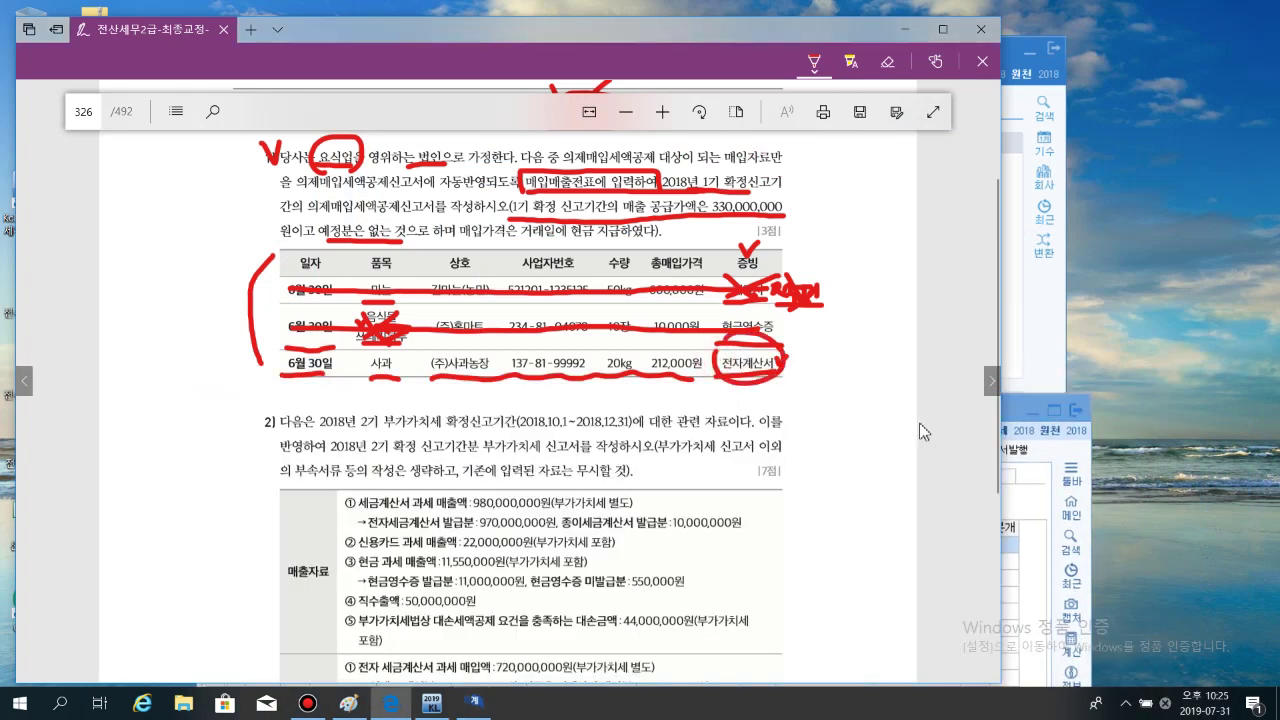
# Bring the voucher window back over the PDF and set the transaction type to 53.면세 from the 매입 types
pyautogui.click(1040, 452)
pyautogui.moveTo(885, 418); pyautogui.dragTo(882, 42)
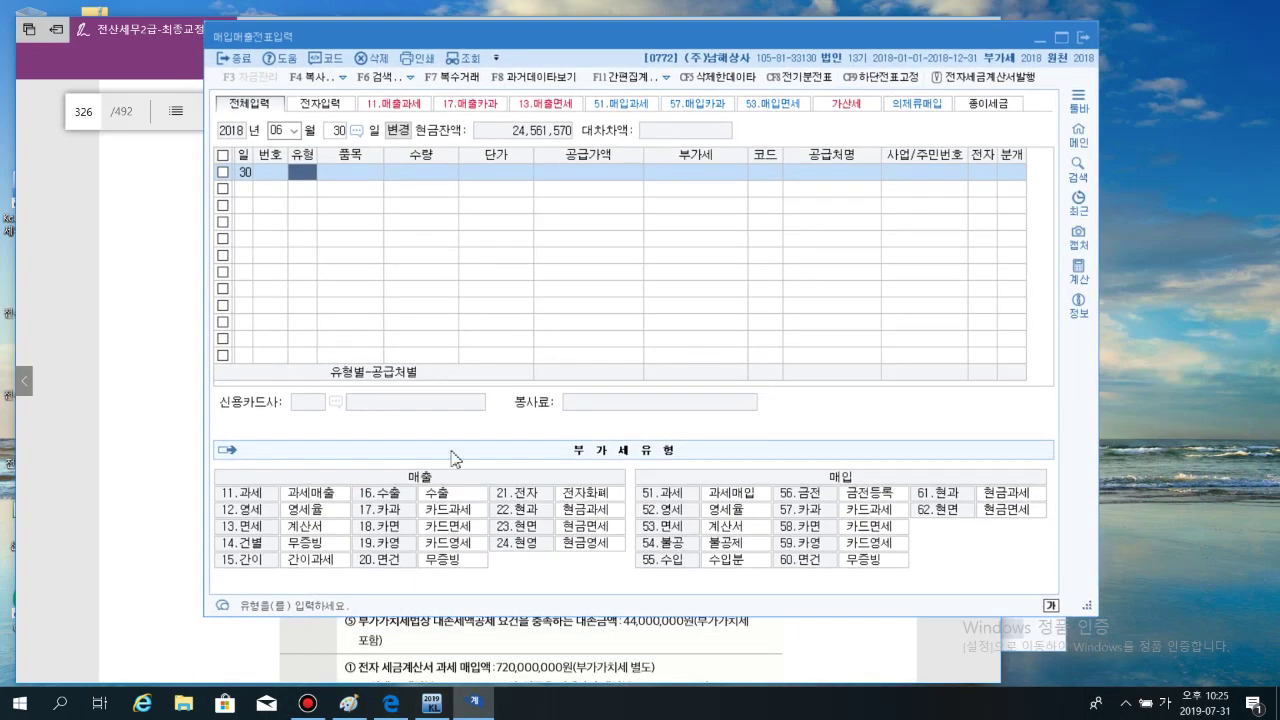
pyautogui.click(800, 467)
pyautogui.click(658, 525)
pyautogui.click(822, 481)
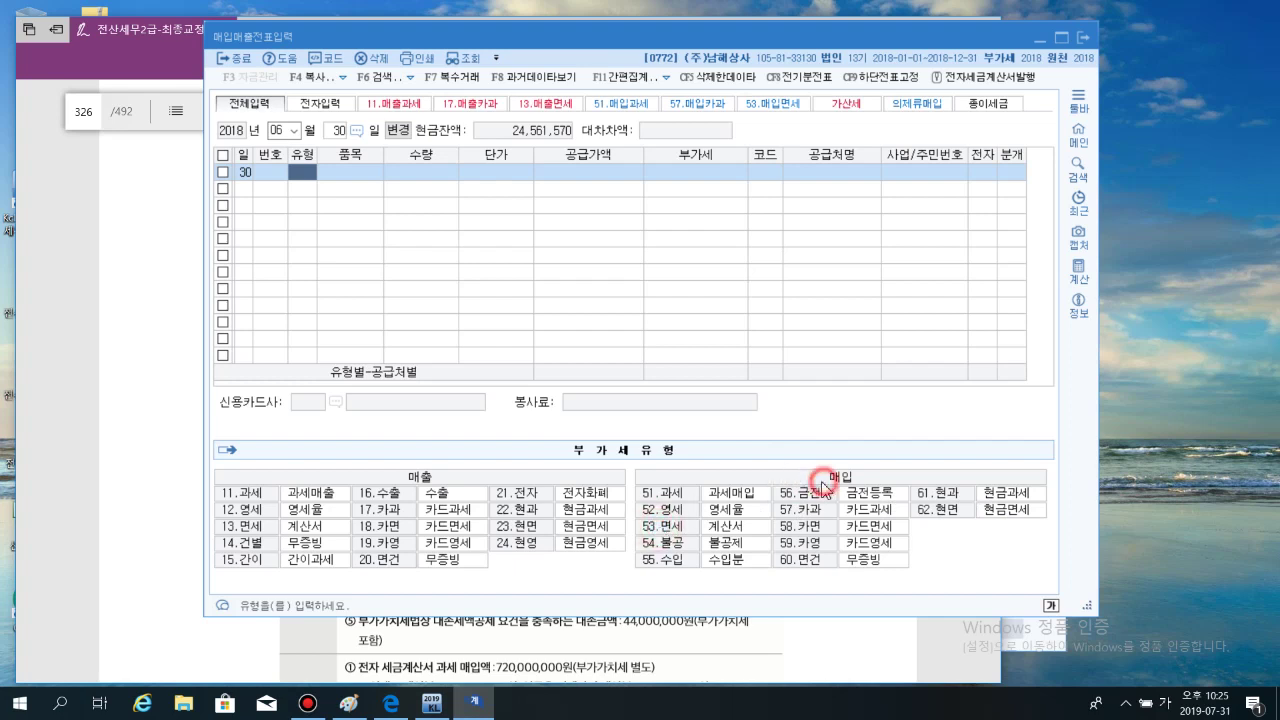
pyautogui.click(657, 533)
pyautogui.write('53')
pyautogui.press('Return')
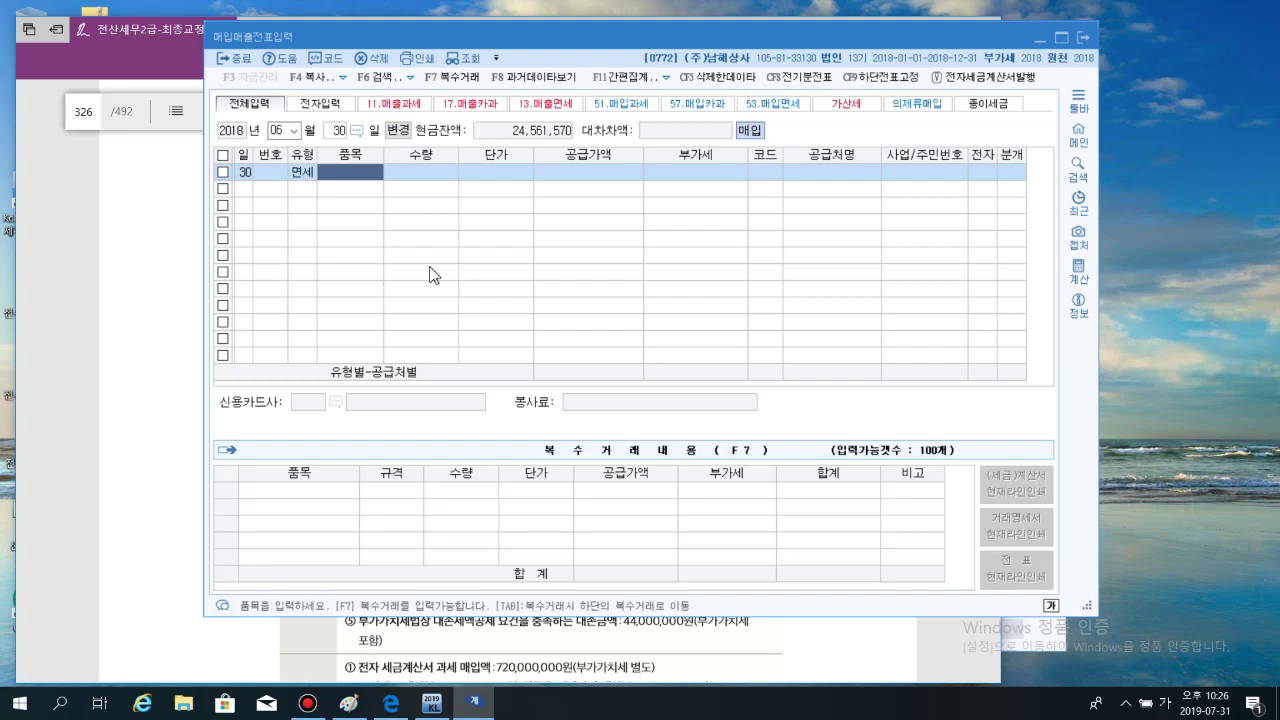
# Enter the item 사과 with quantity 20 and supply value 212,000, skipping the unit price
pyautogui.write('사과')
pyautogui.press('Return')
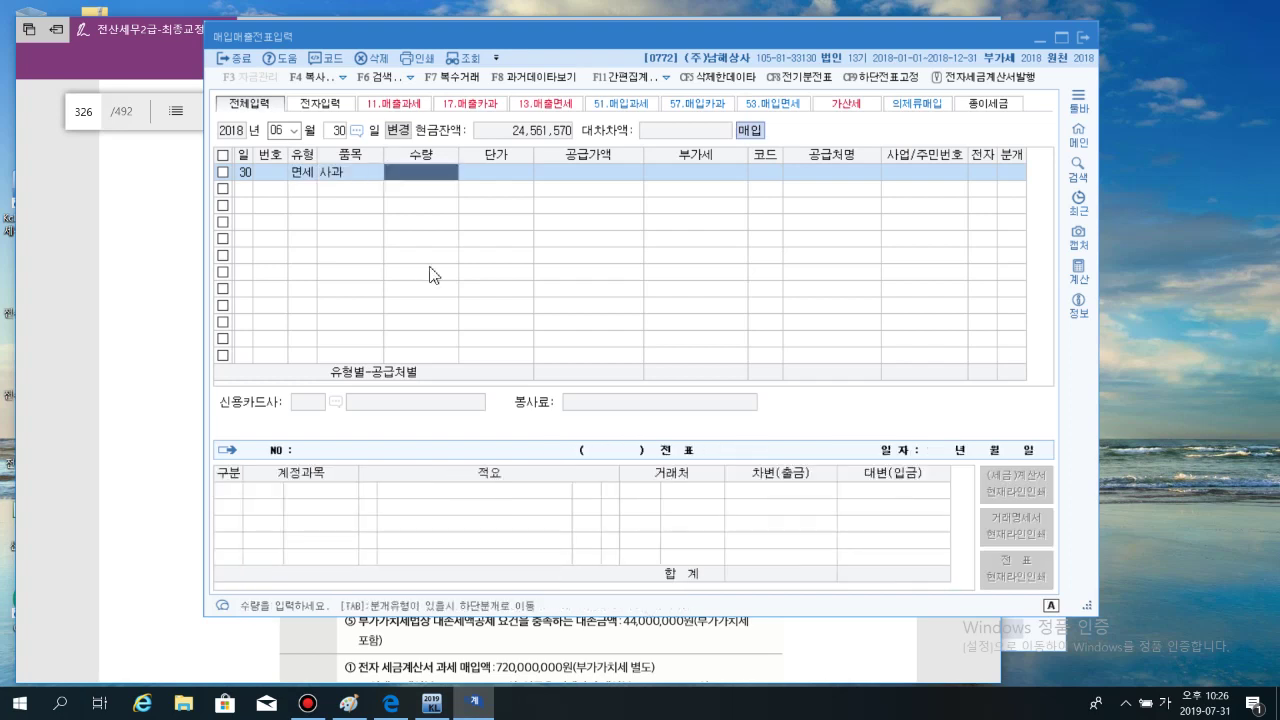
pyautogui.write('20')
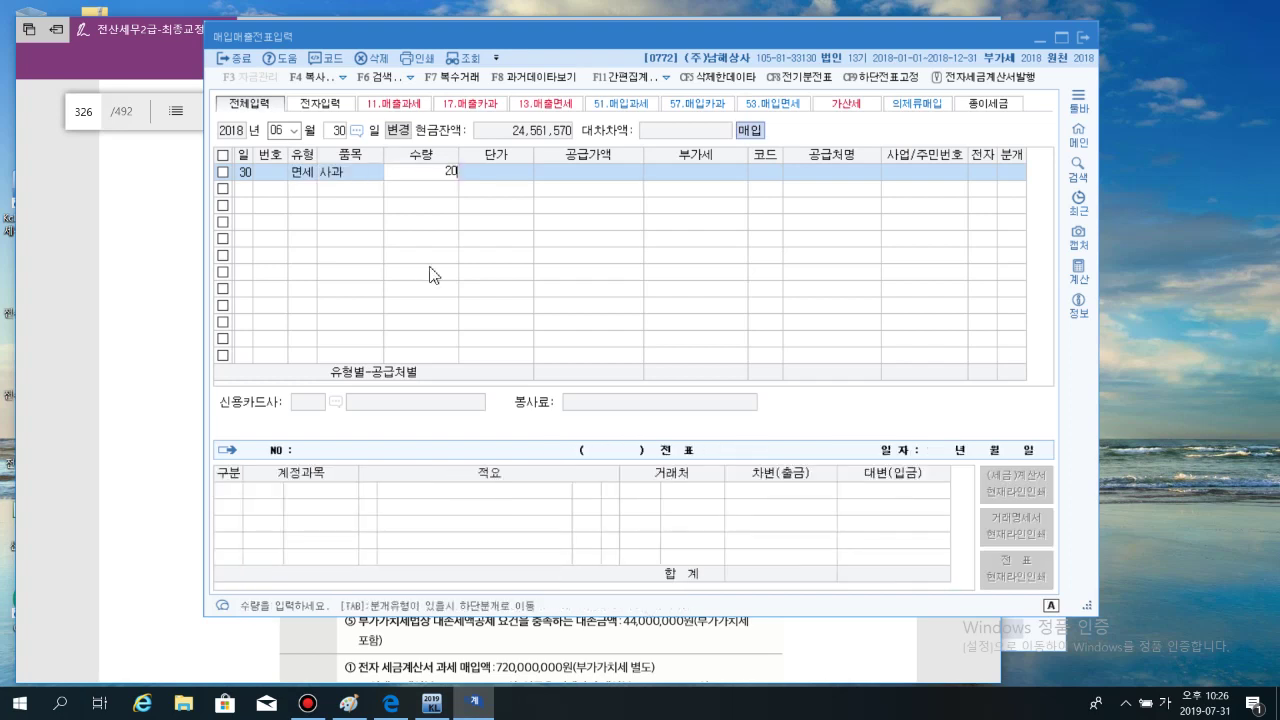
pyautogui.press('Return')
pyautogui.press('Return')
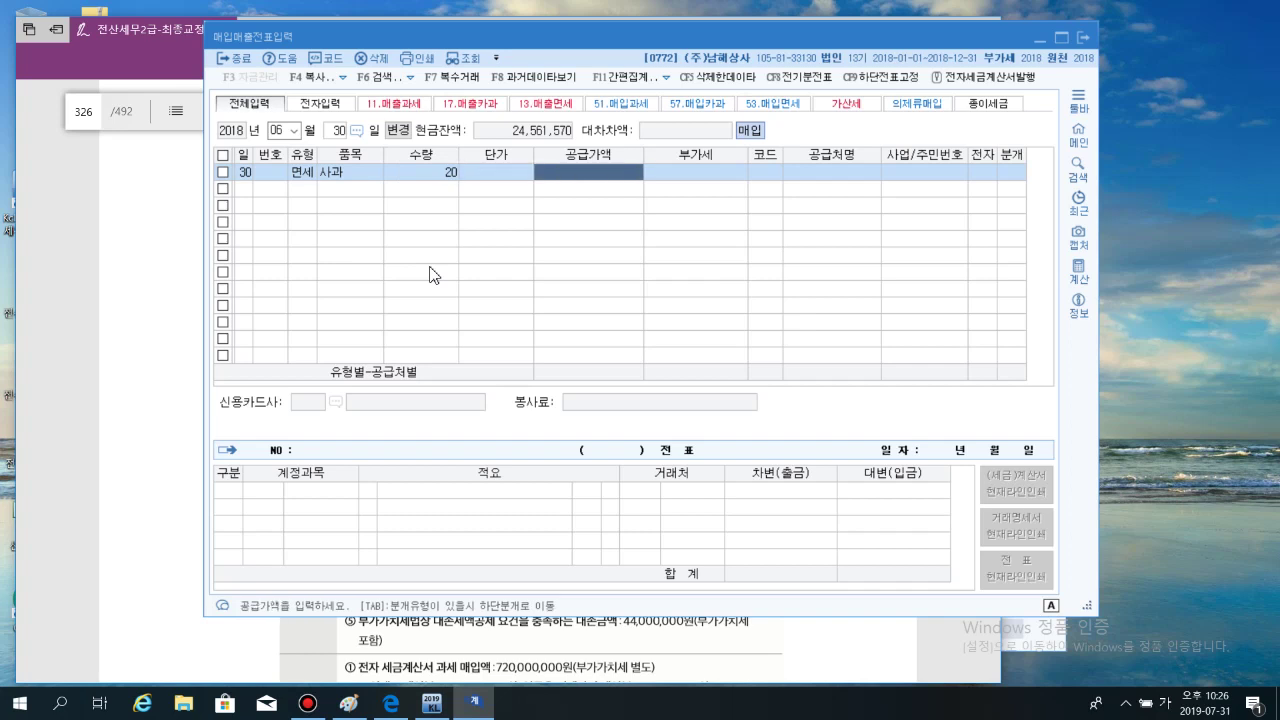
pyautogui.write('212,000')
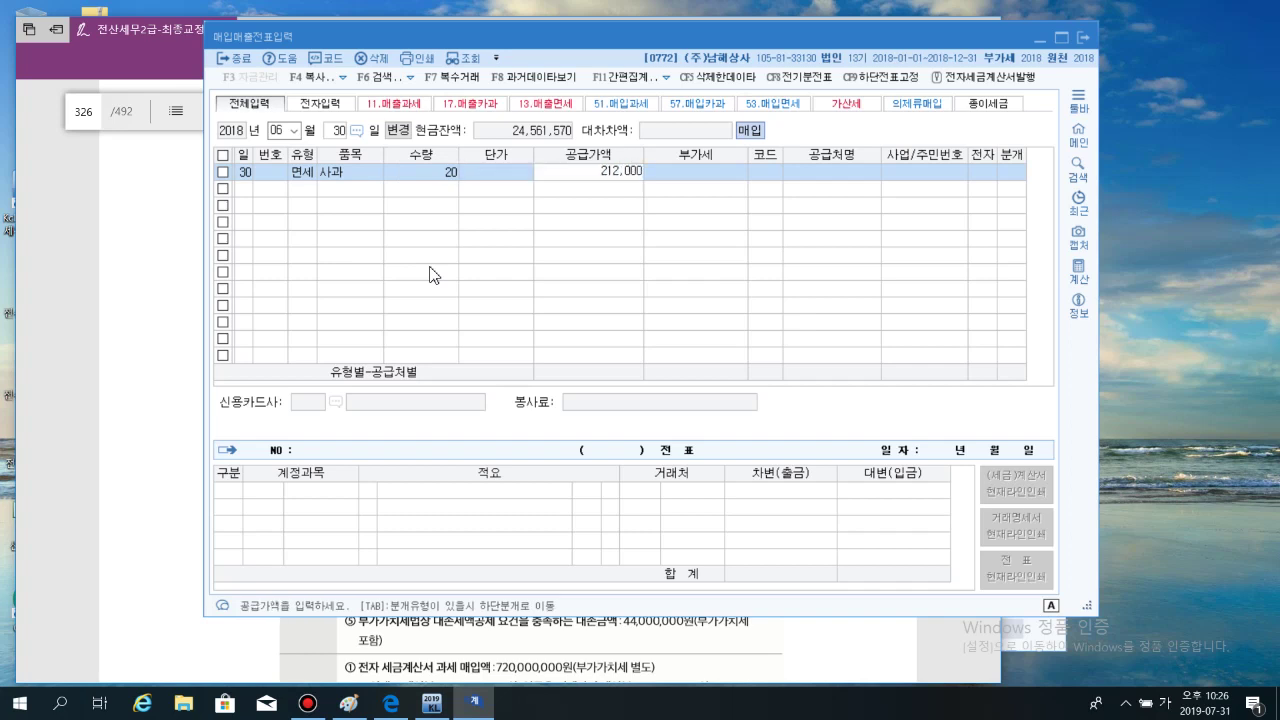
pyautogui.press('Return')
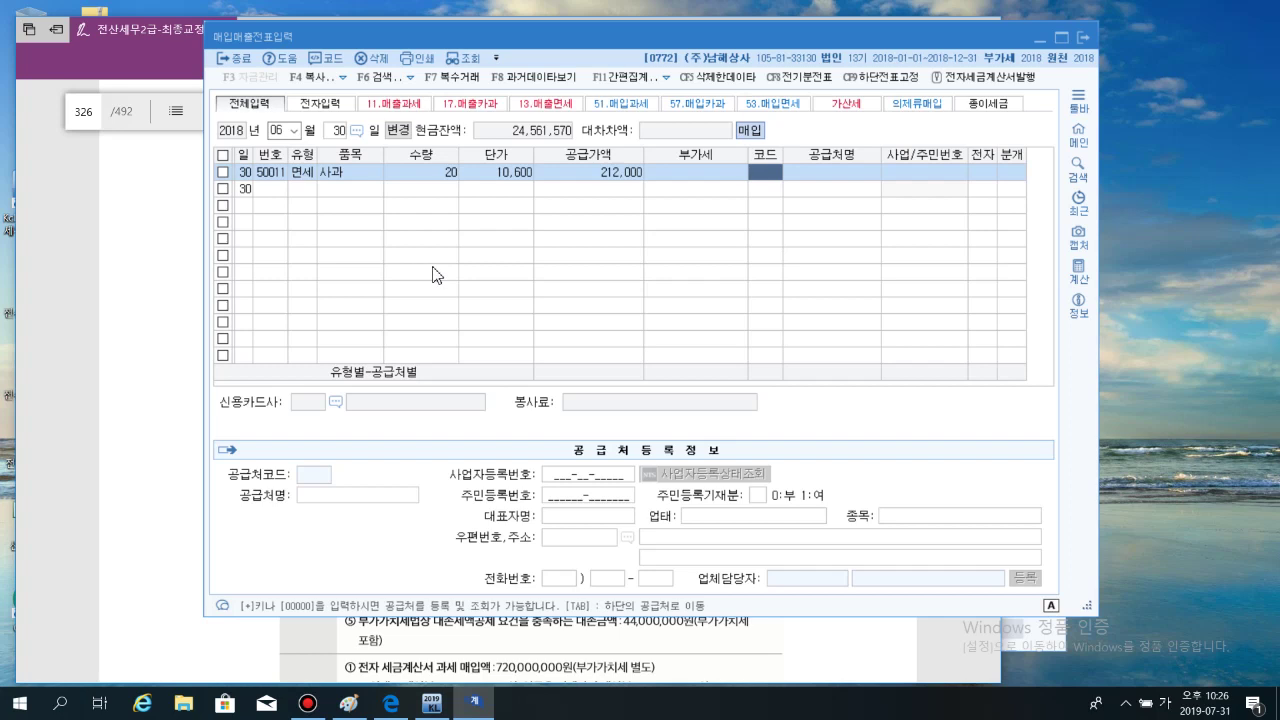
# Look up the supplier with 사과 and assign (주)사과농장 to the voucher line
pyautogui.write('사과')
pyautogui.press('Return')
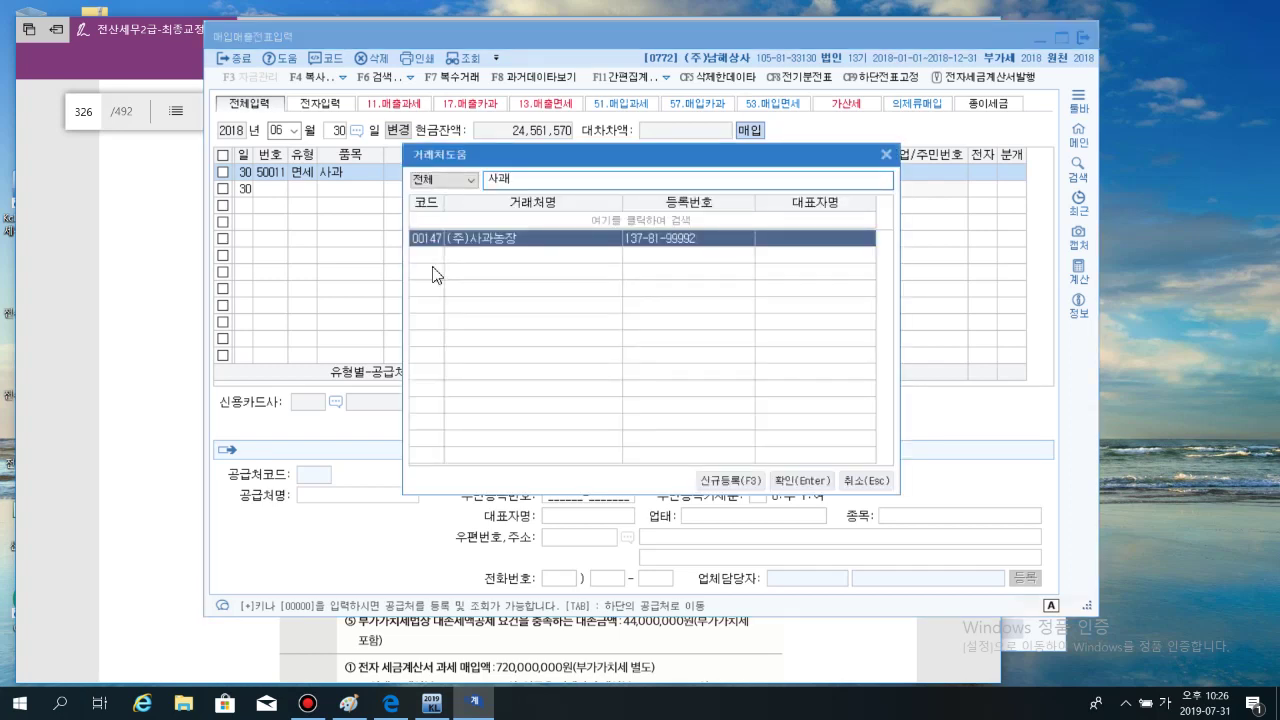
pyautogui.press('Return')
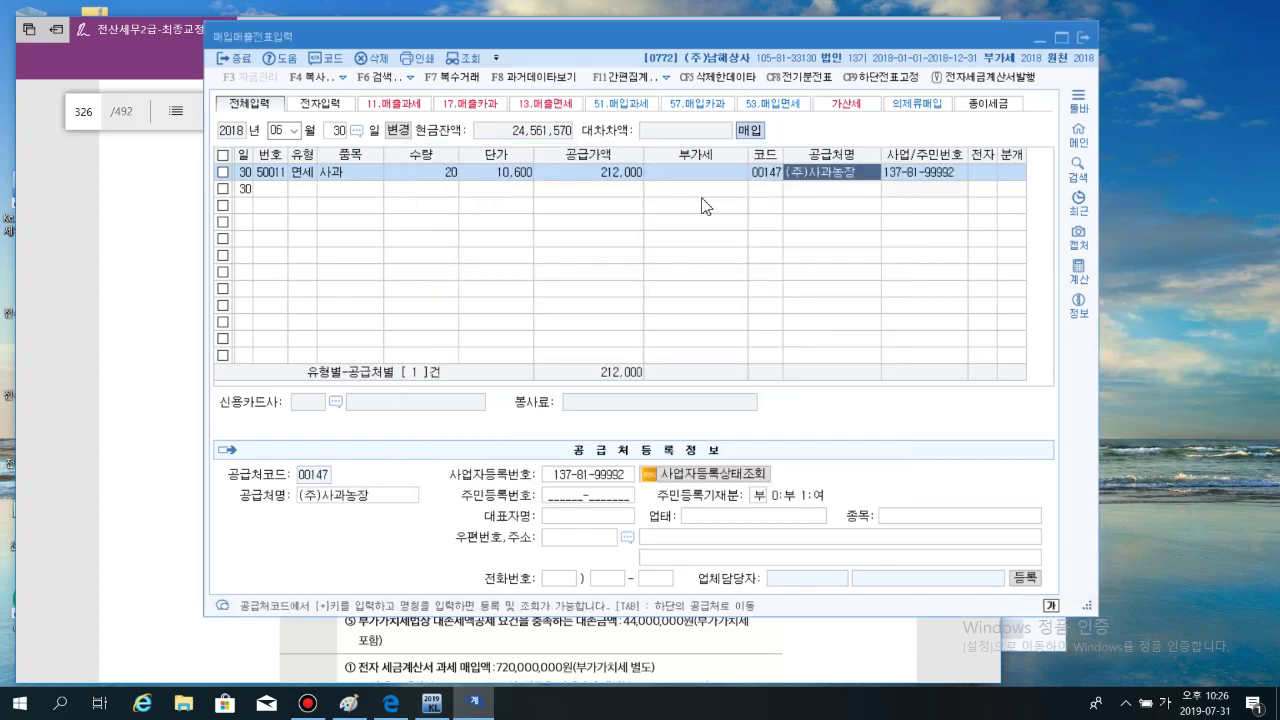
# Clear the supplier code from the 사과 voucher line
pyautogui.click(762, 173)
pyautogui.press('space')
pyautogui.click(807, 178)
pyautogui.click(763, 184)
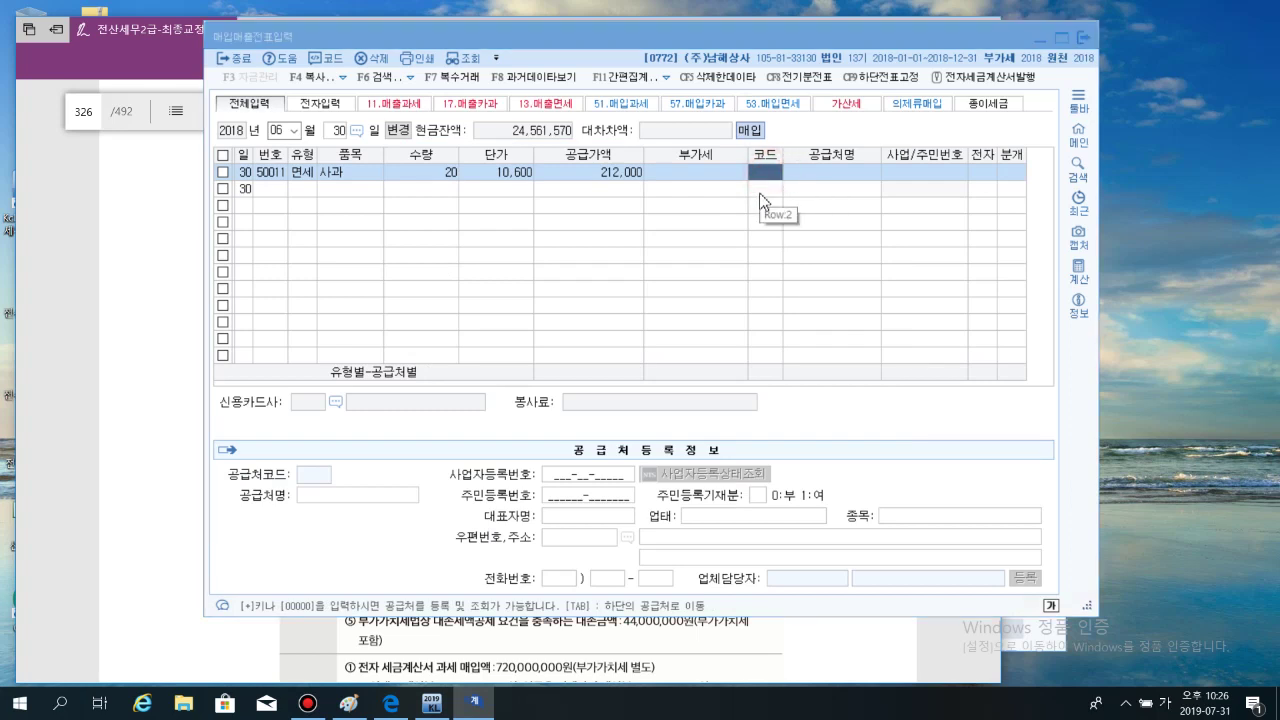
pyautogui.press('F2')
pyautogui.write('사과농장')
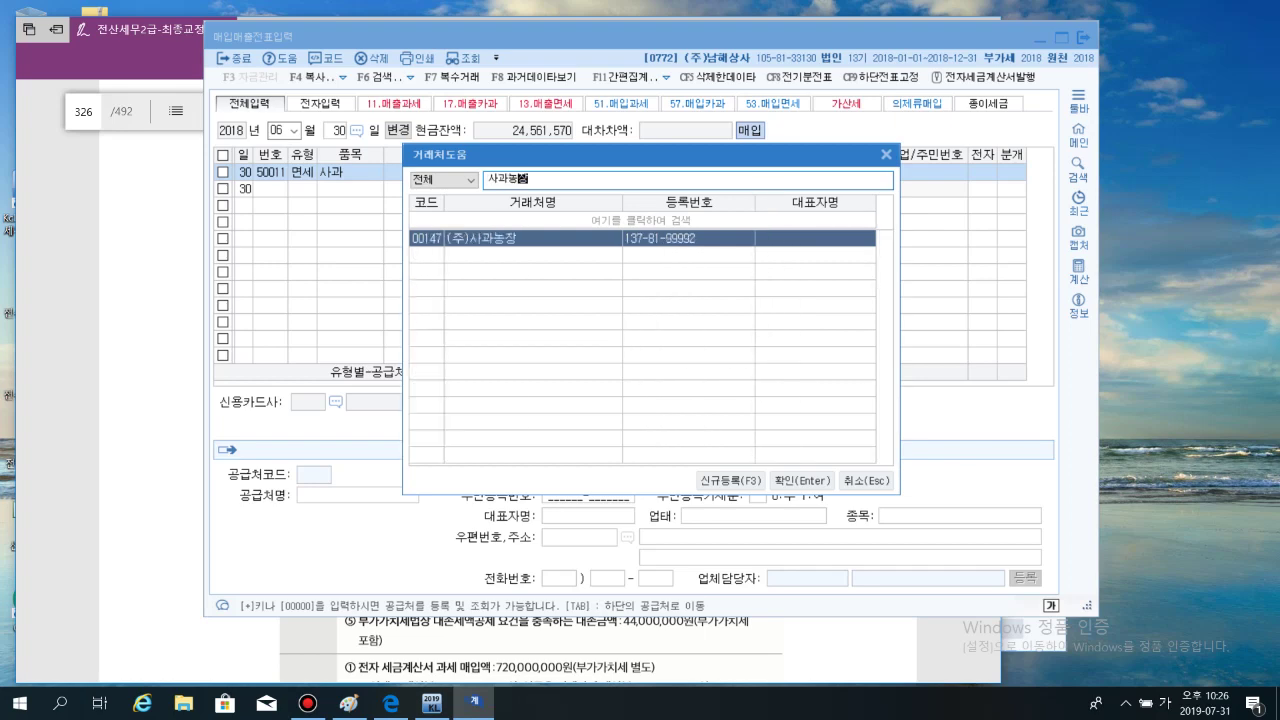
pyautogui.press('Escape')
# Look up suppliers with 사과 and assign (주)사과농장 to the 사과 purchase line
pyautogui.click(764, 176)
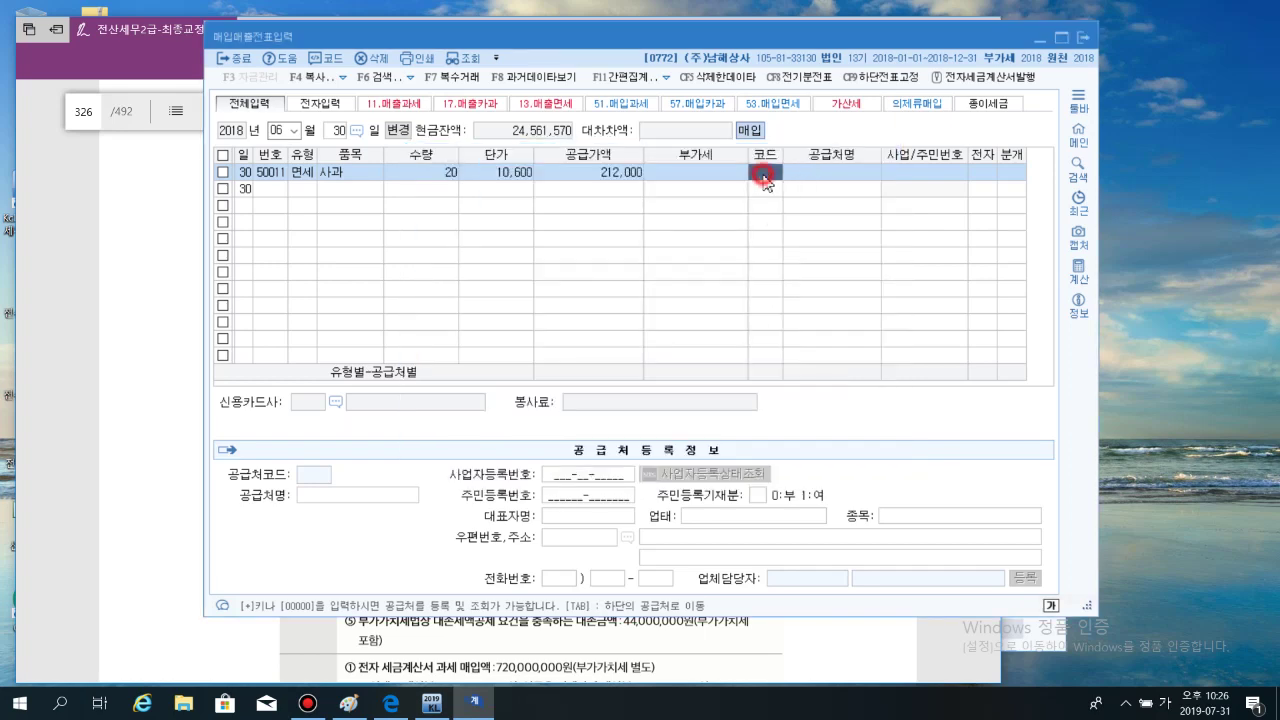
pyautogui.doubleClick(764, 176)
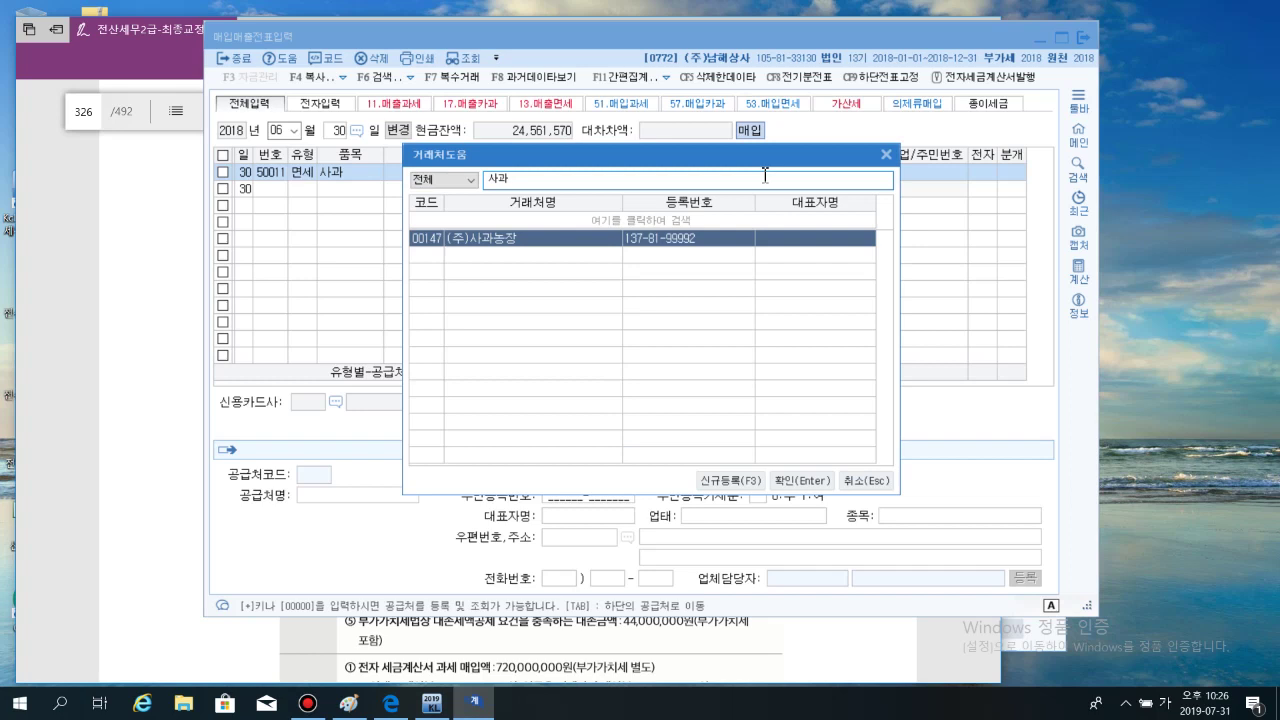
pyautogui.press('Return')
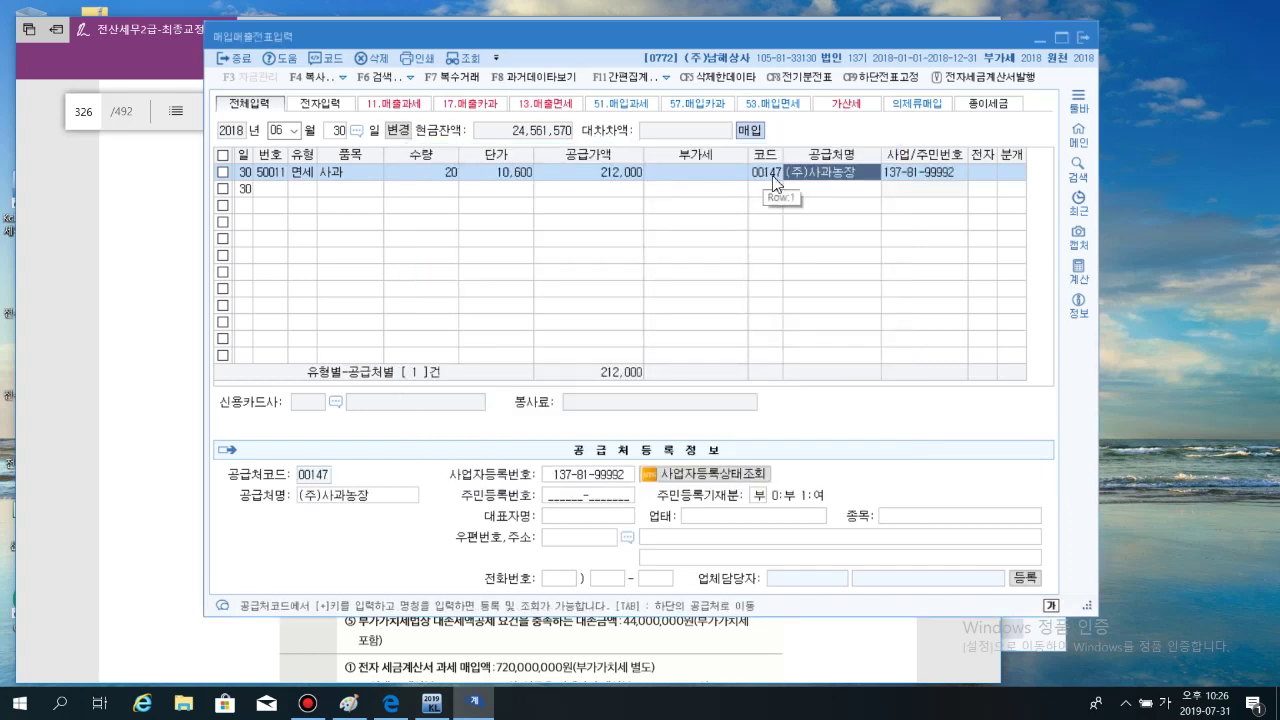
# Mark the 사과 purchase as electronic (여) and set its 분개 type to 현금
pyautogui.click(986, 175)
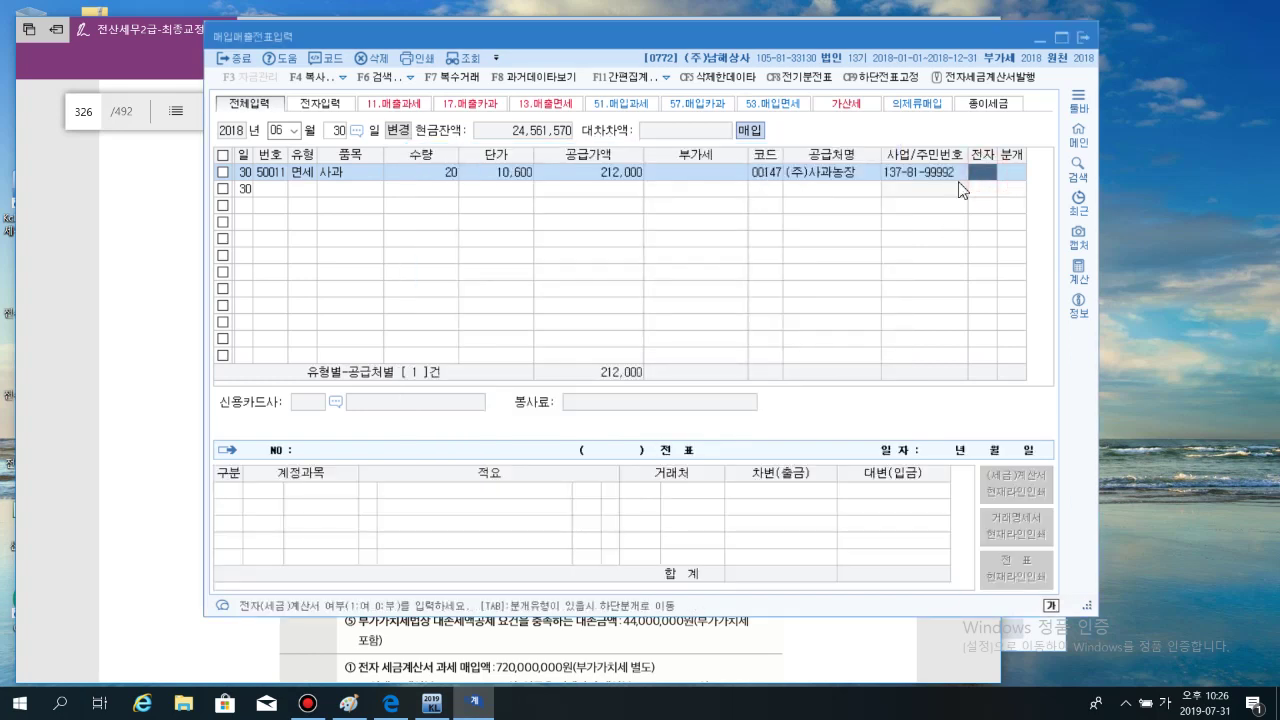
pyautogui.write('1')
pyautogui.press('Return')
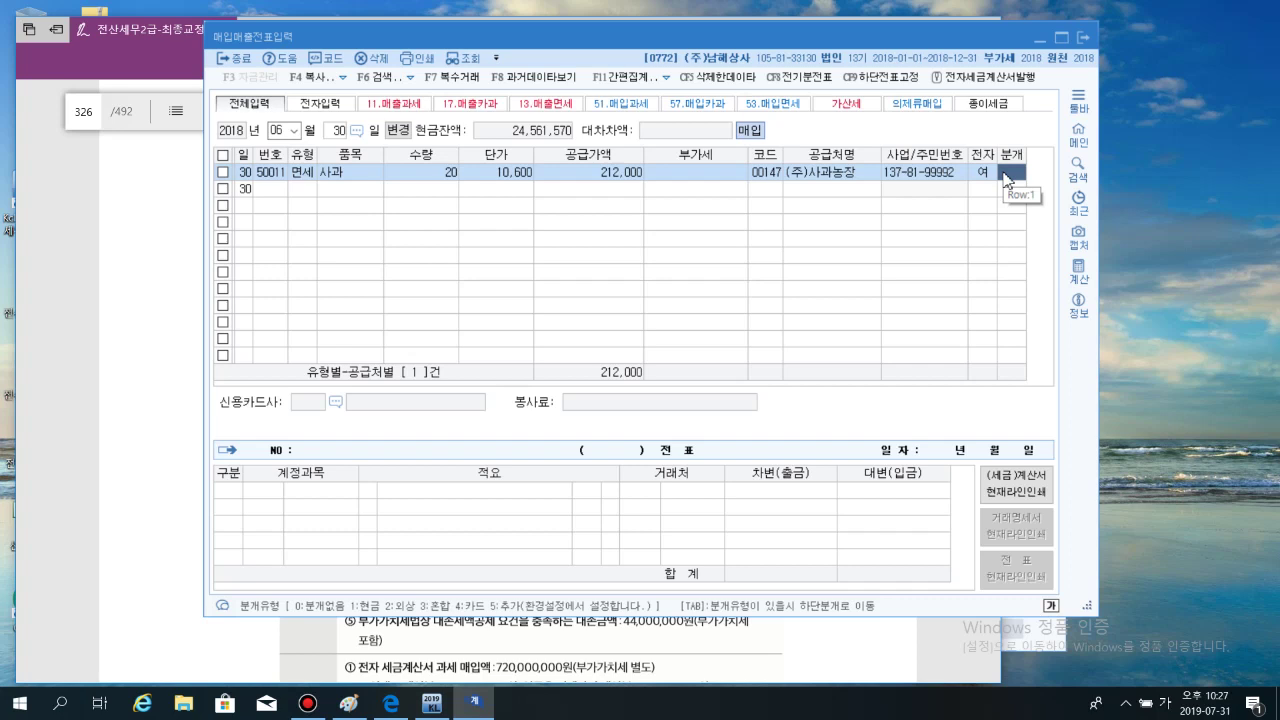
pyautogui.press('3')
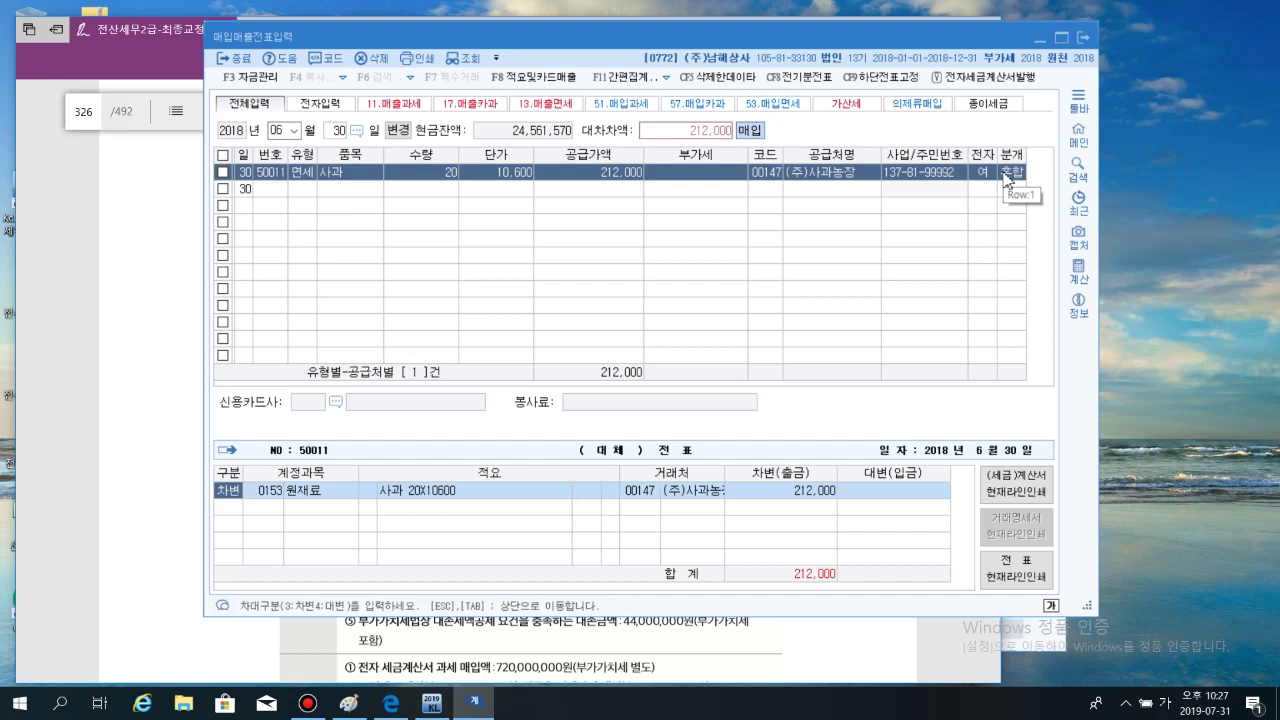
pyautogui.click(1007, 180)
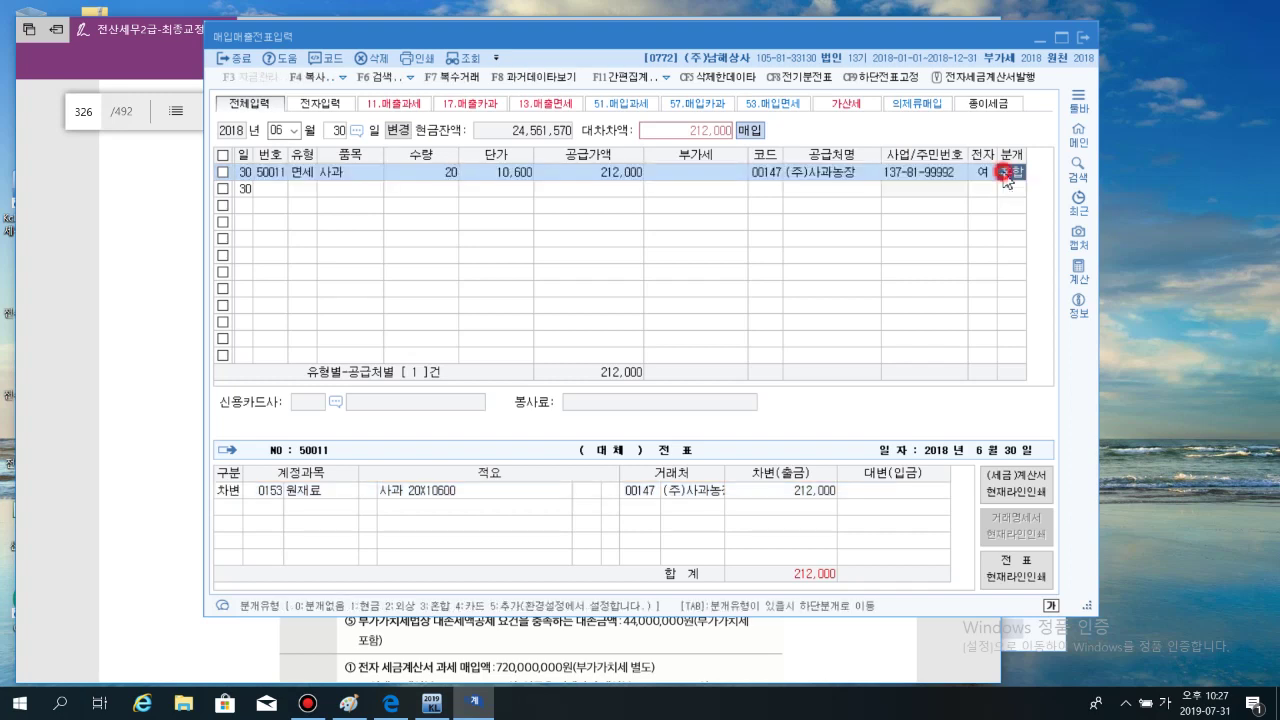
pyautogui.press('1')
pyautogui.click(1005, 176)
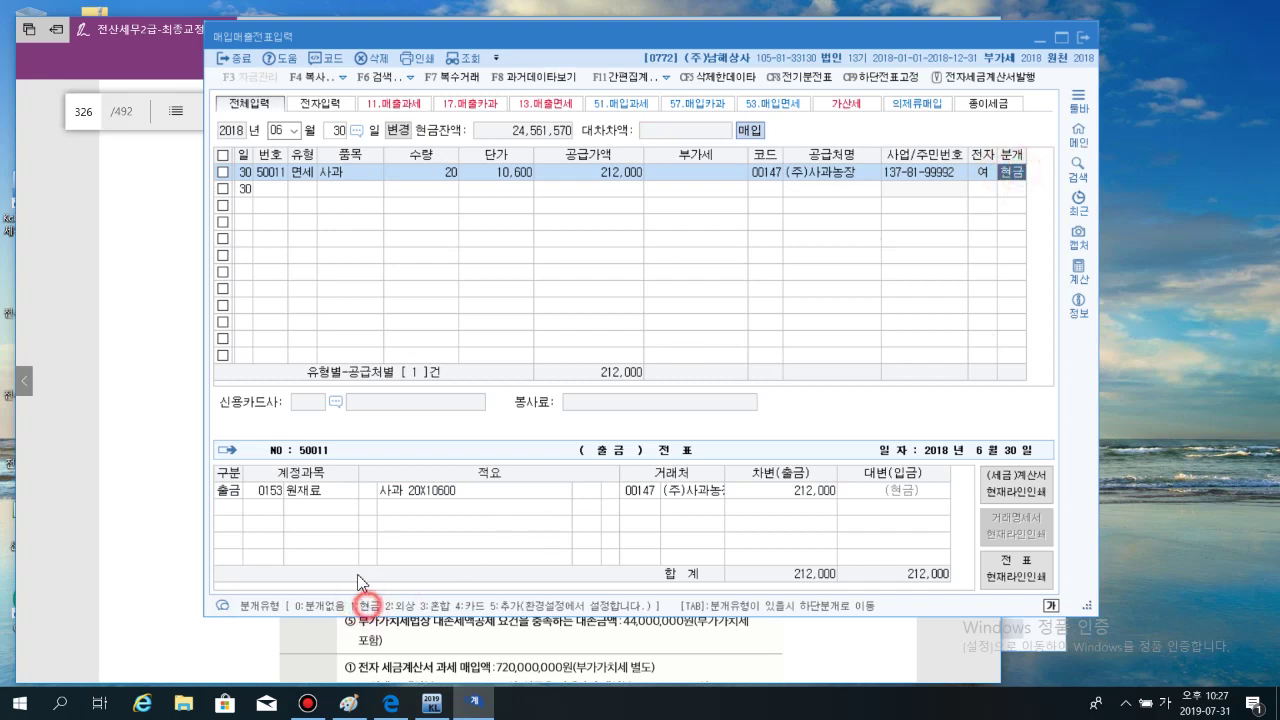
# Assign 적요 code 06 의제매입세액공제신고서 자동반영분 to the 원재료 journal line
pyautogui.click(264, 491)
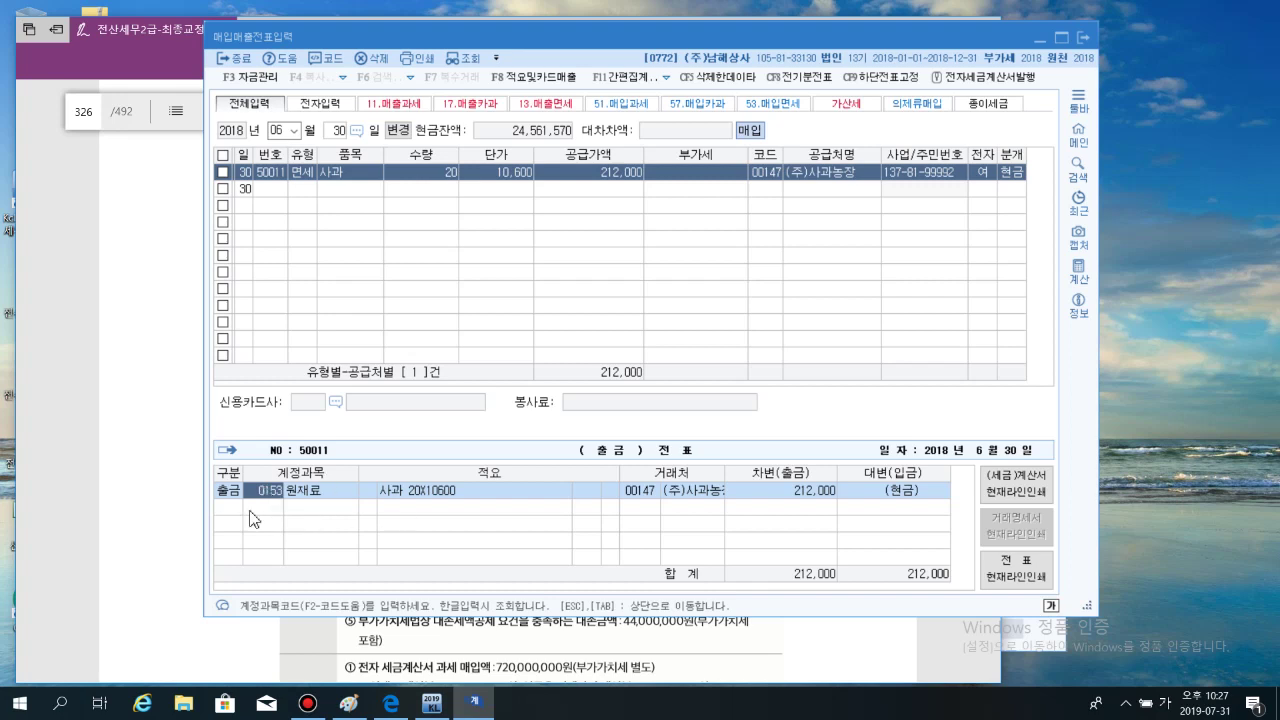
pyautogui.click(227, 493)
pyautogui.click(368, 494)
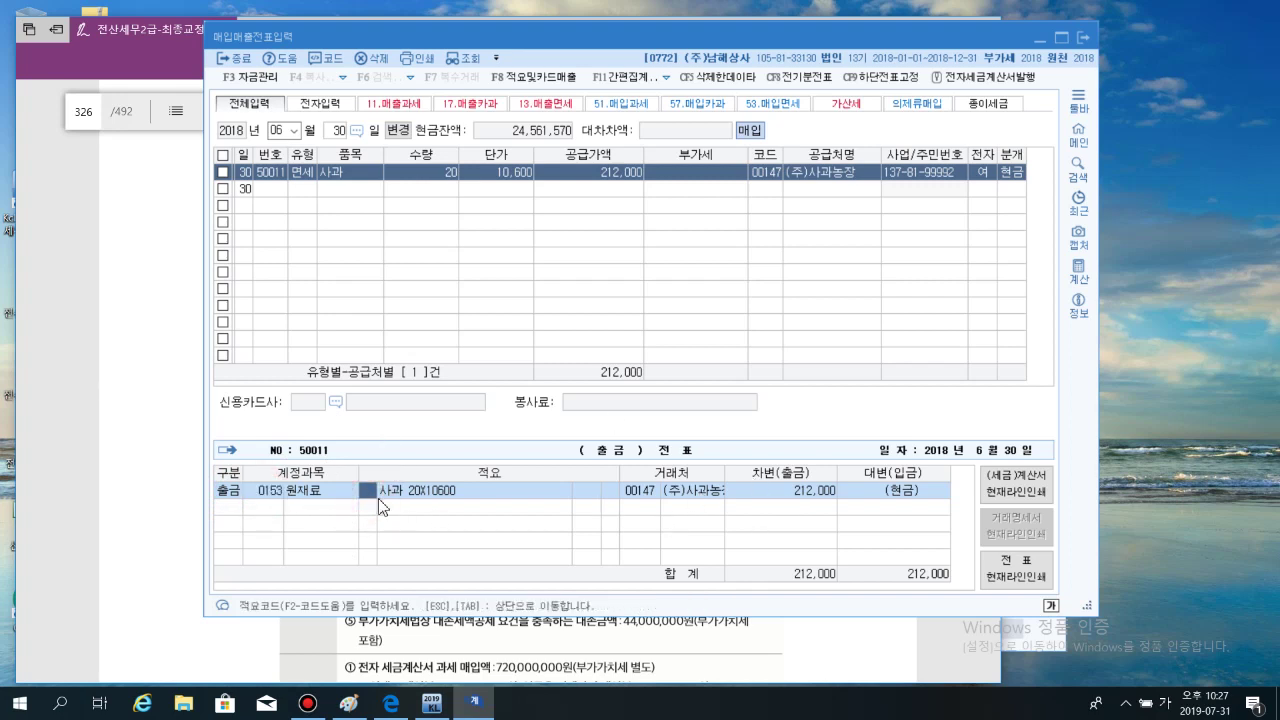
pyautogui.click(366, 491)
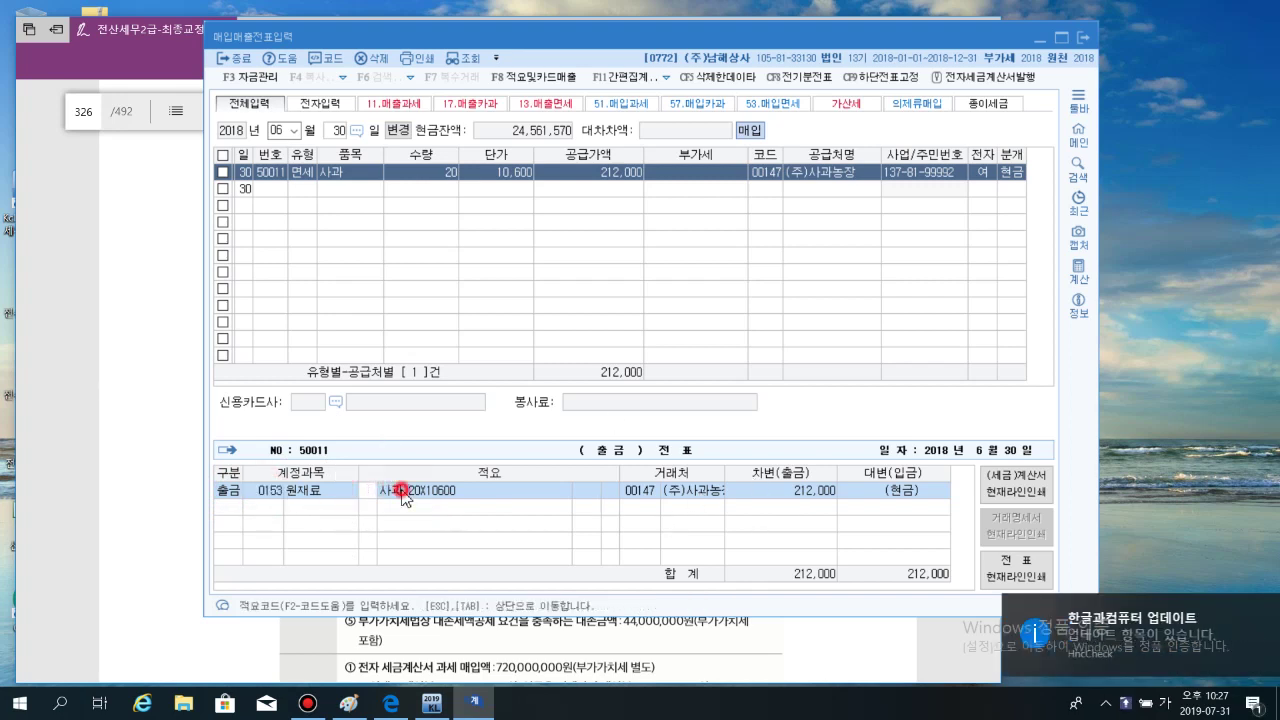
pyautogui.click(366, 493)
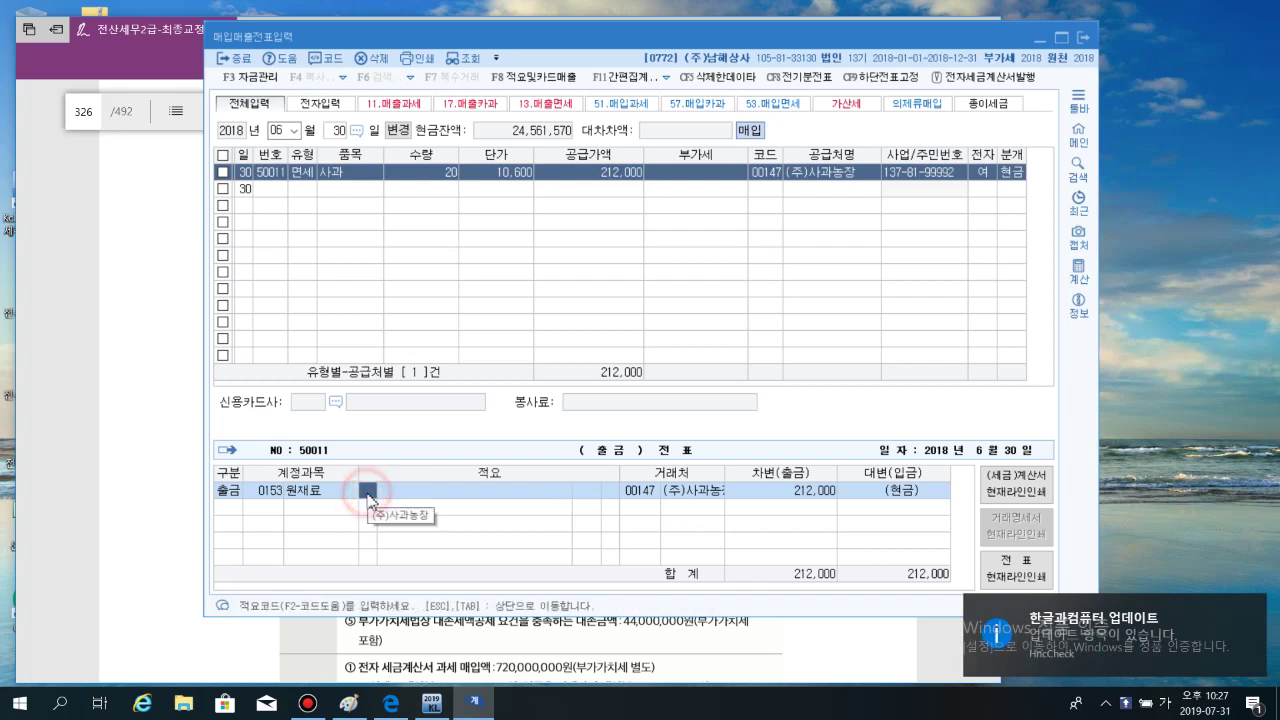
pyautogui.press('F2')
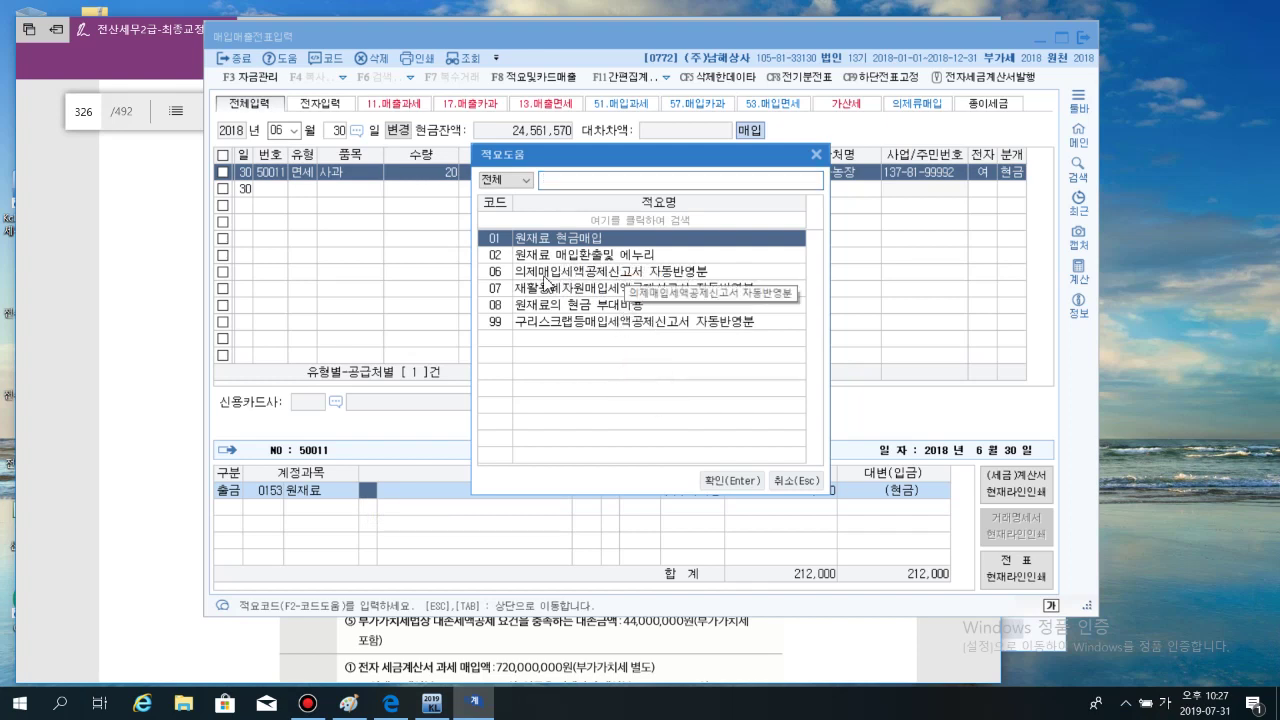
pyautogui.click(497, 272)
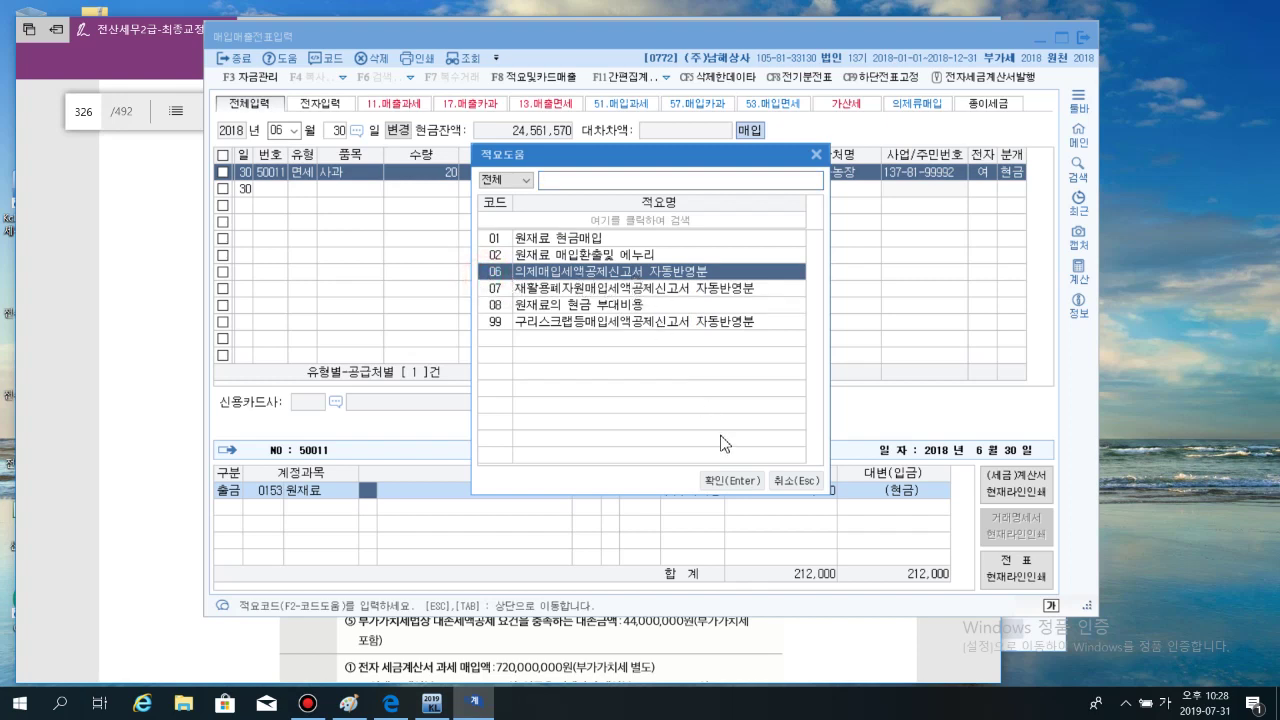
pyautogui.click(727, 479)
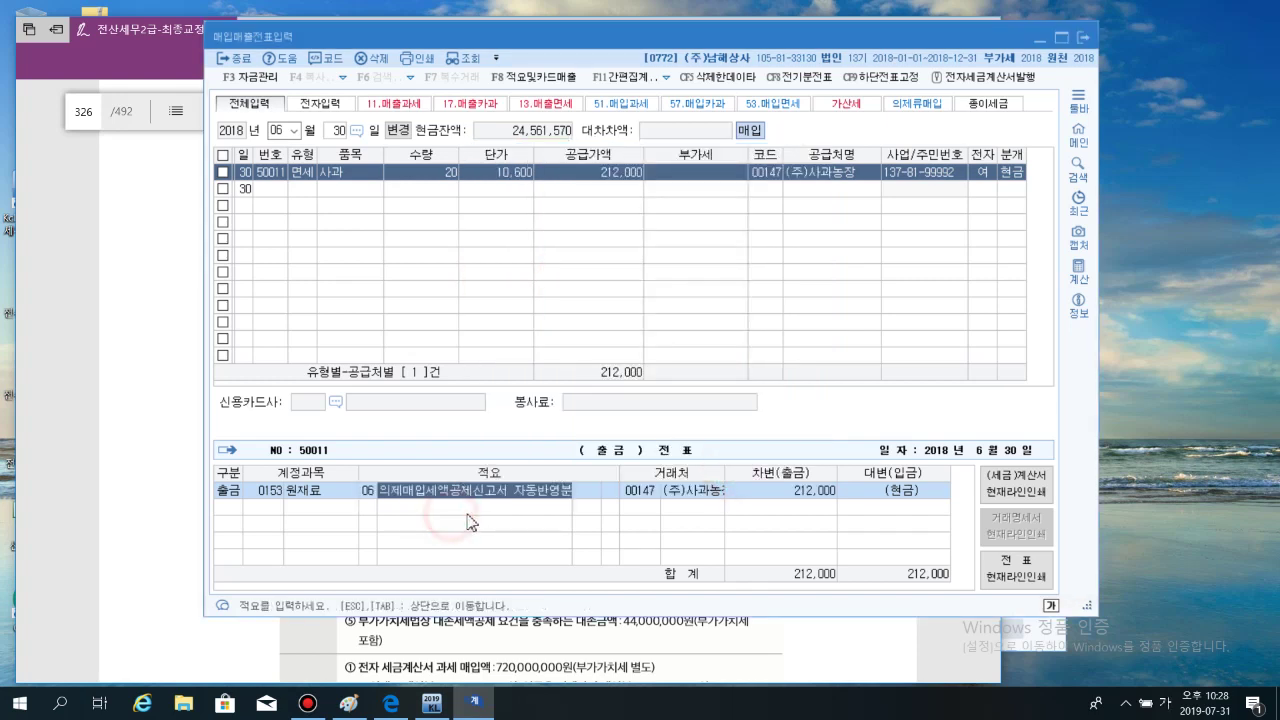
# Clear the 적요 code and its description from the 원재료 journal line
pyautogui.click(367, 491)
pyautogui.click(393, 492)
pyautogui.click(369, 493)
pyautogui.click(388, 493)
pyautogui.click(370, 492)
pyautogui.click(399, 495)
pyautogui.click(368, 492)
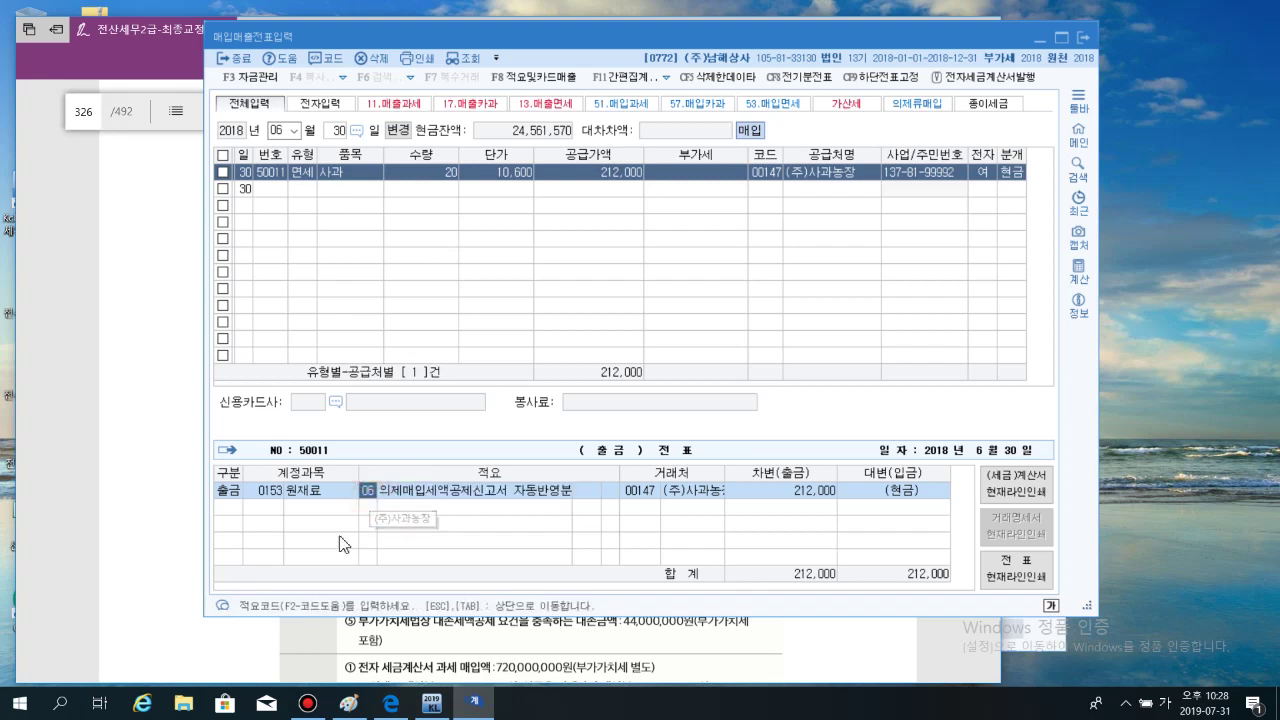
pyautogui.click(370, 492)
pyautogui.press('Delete')
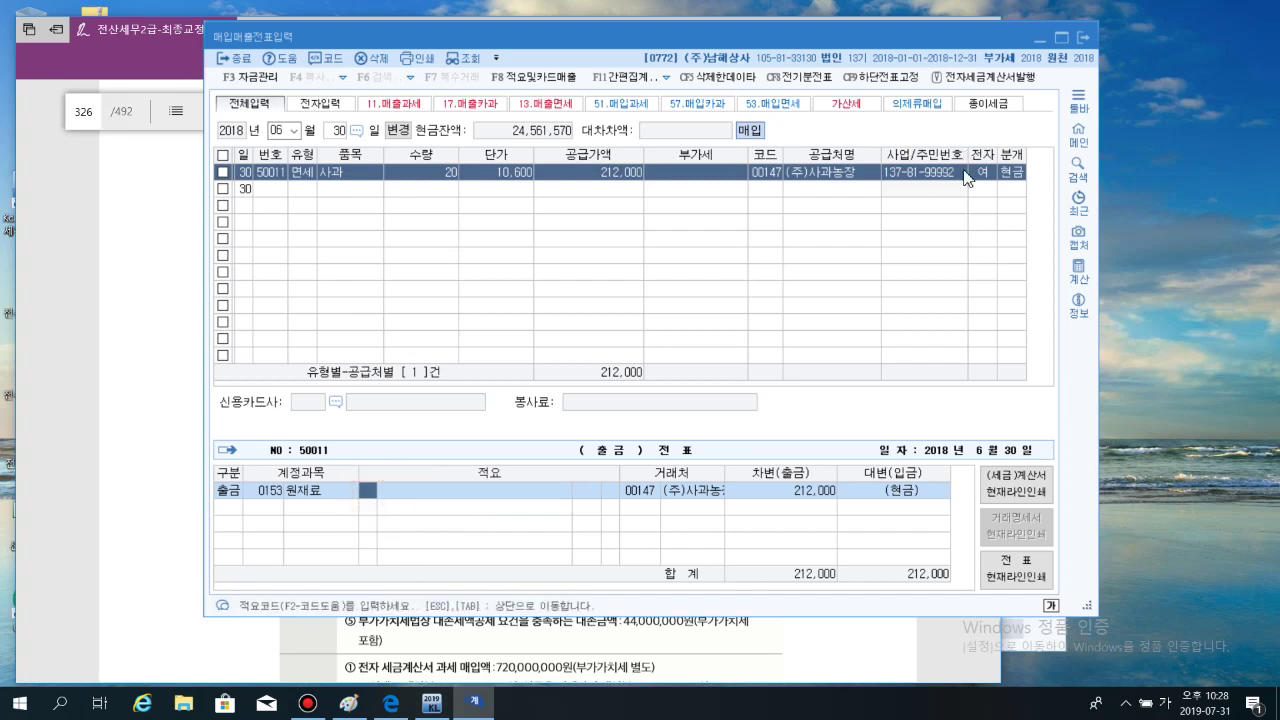
# Look up the 적요 codes for the 원재료 line and apply 06 의제매입세액공제신고서 자동반영분
pyautogui.click(1012, 172)
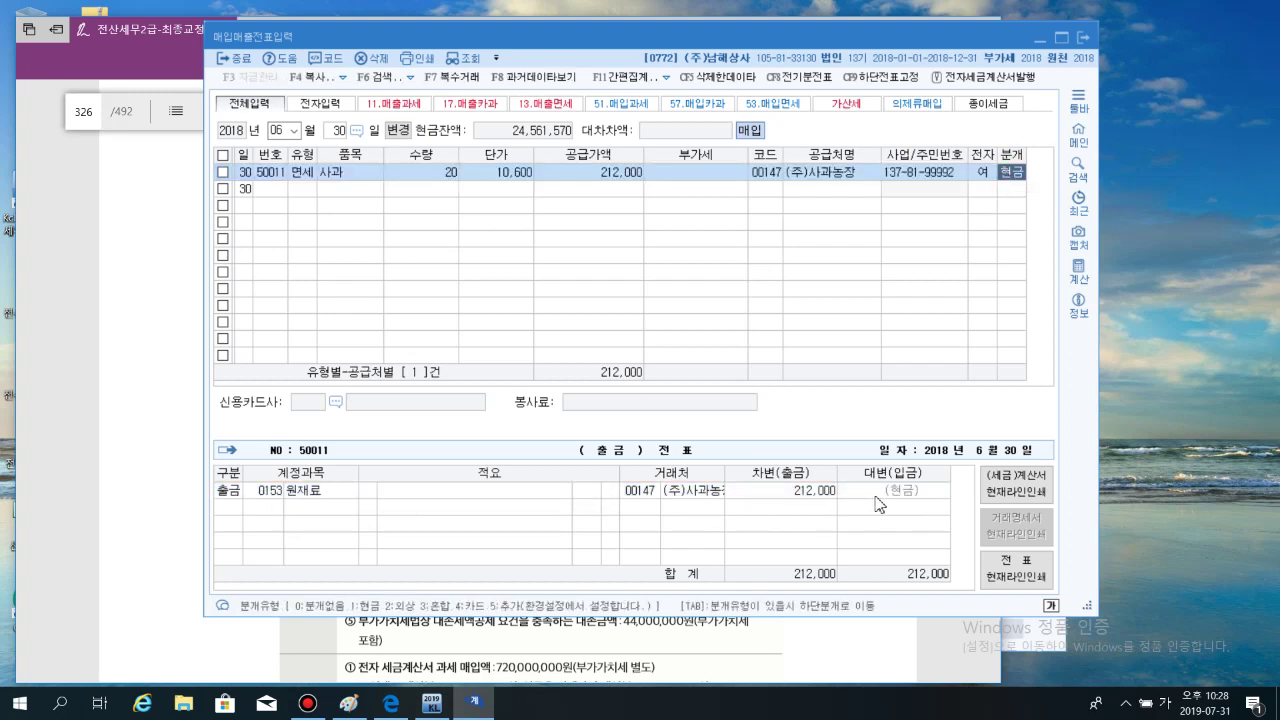
pyautogui.click(800, 505)
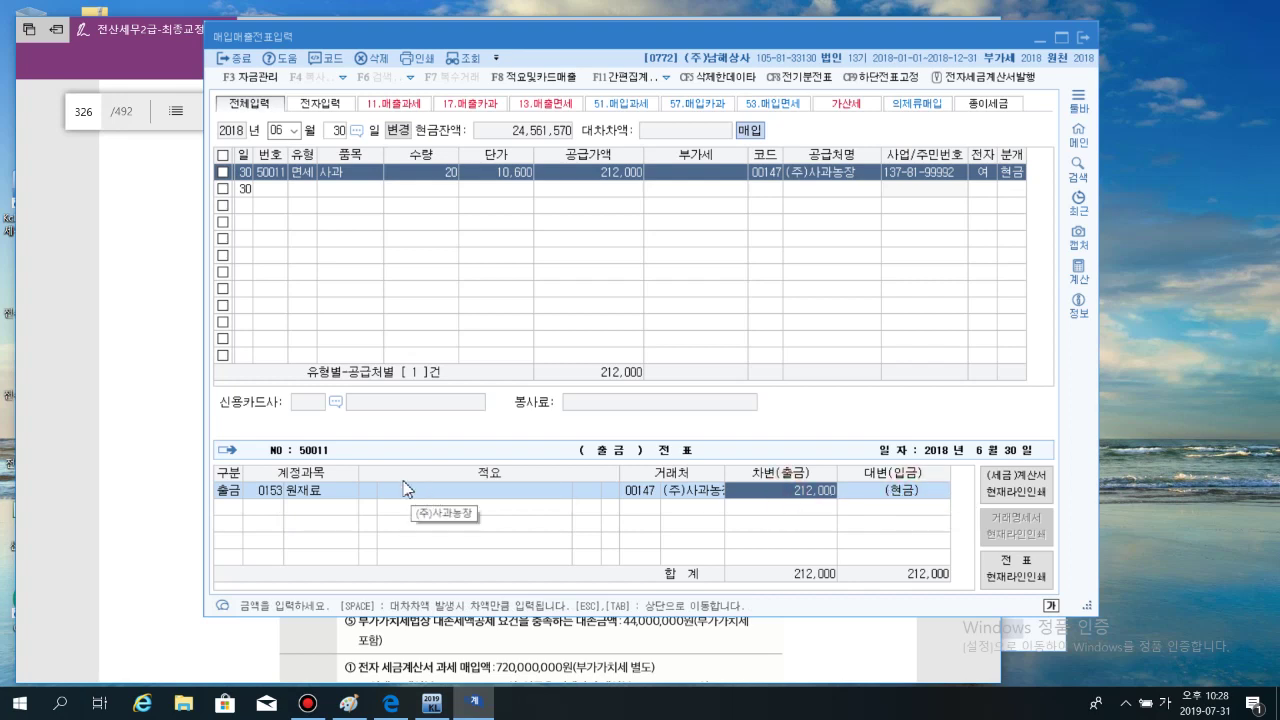
pyautogui.click(369, 491)
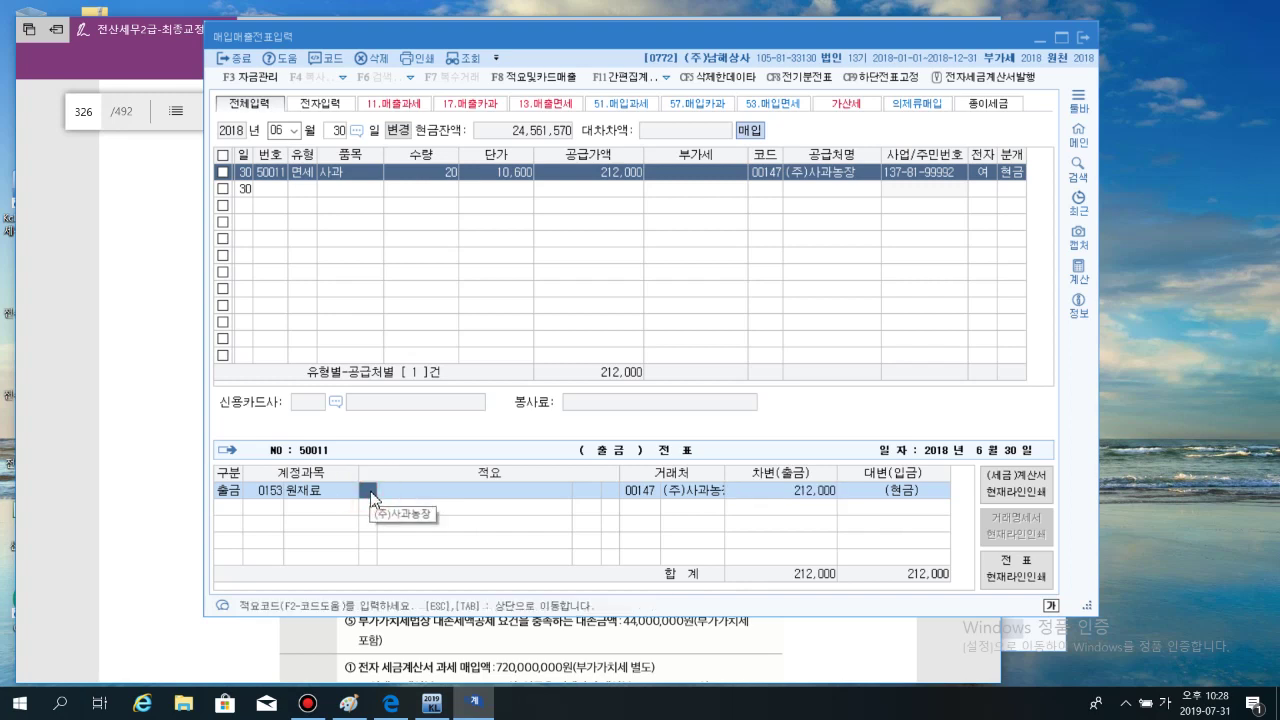
pyautogui.press('F2')
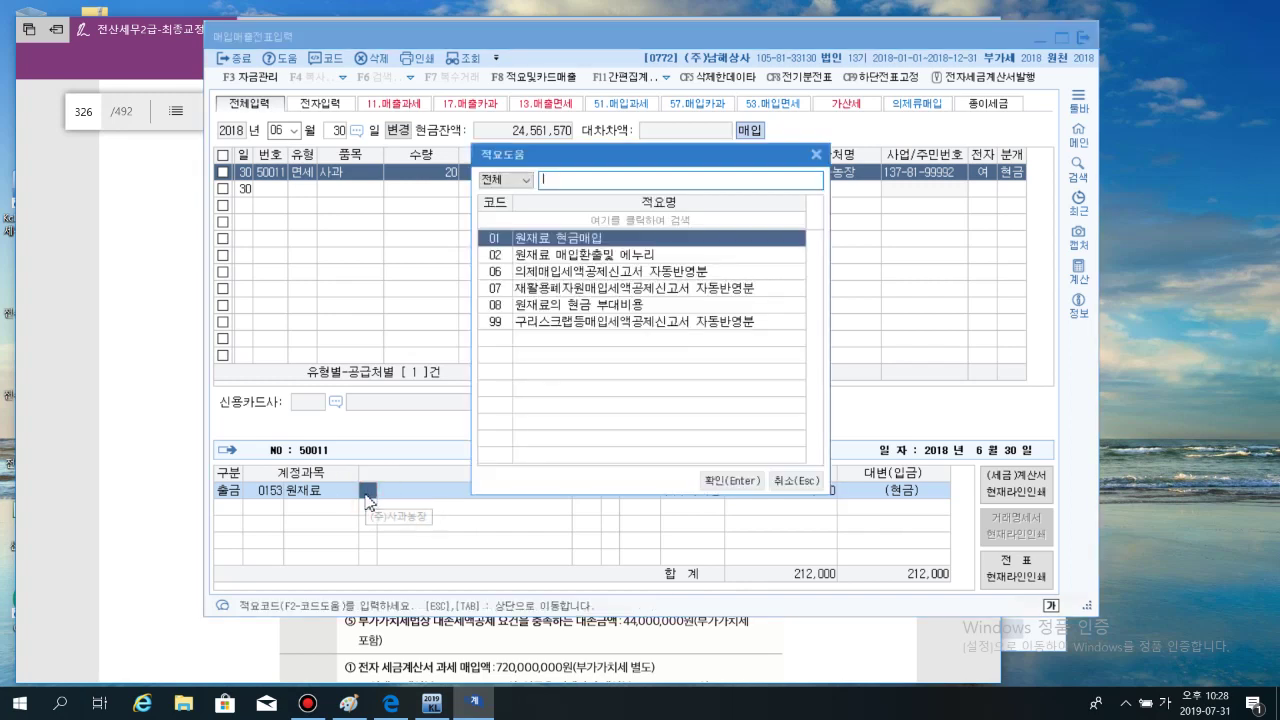
pyautogui.click(535, 272)
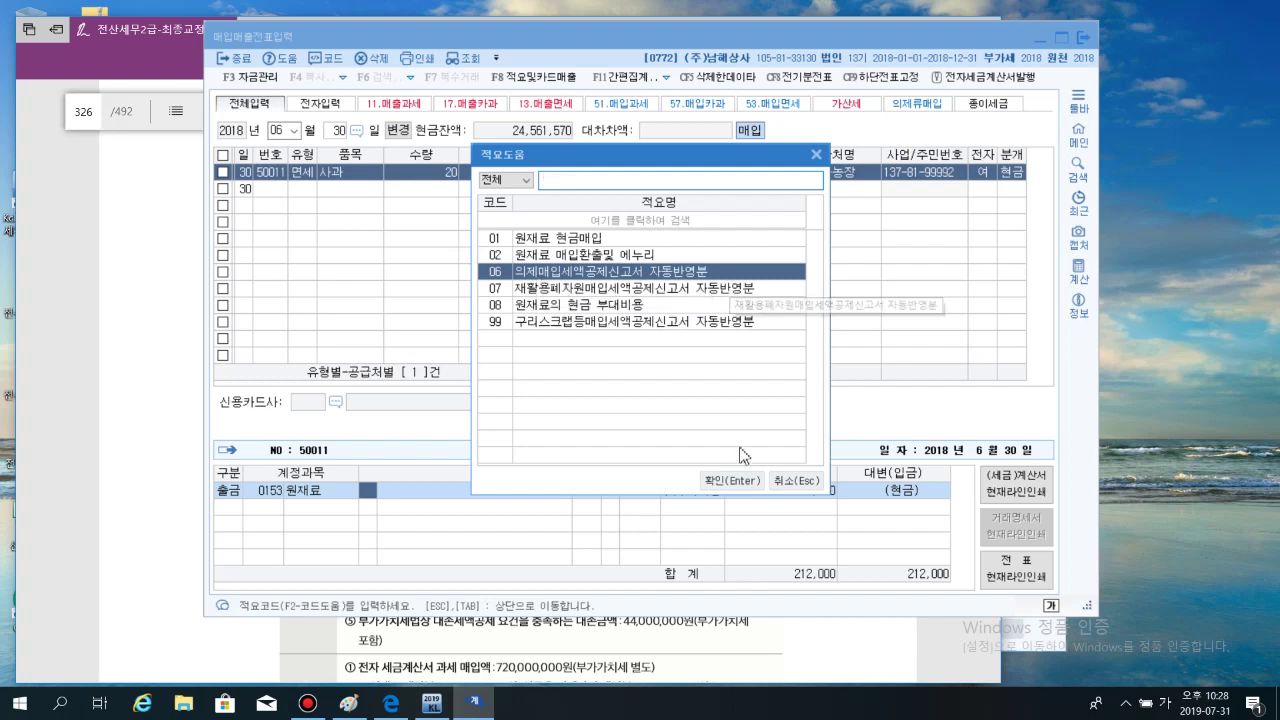
pyautogui.click(731, 480)
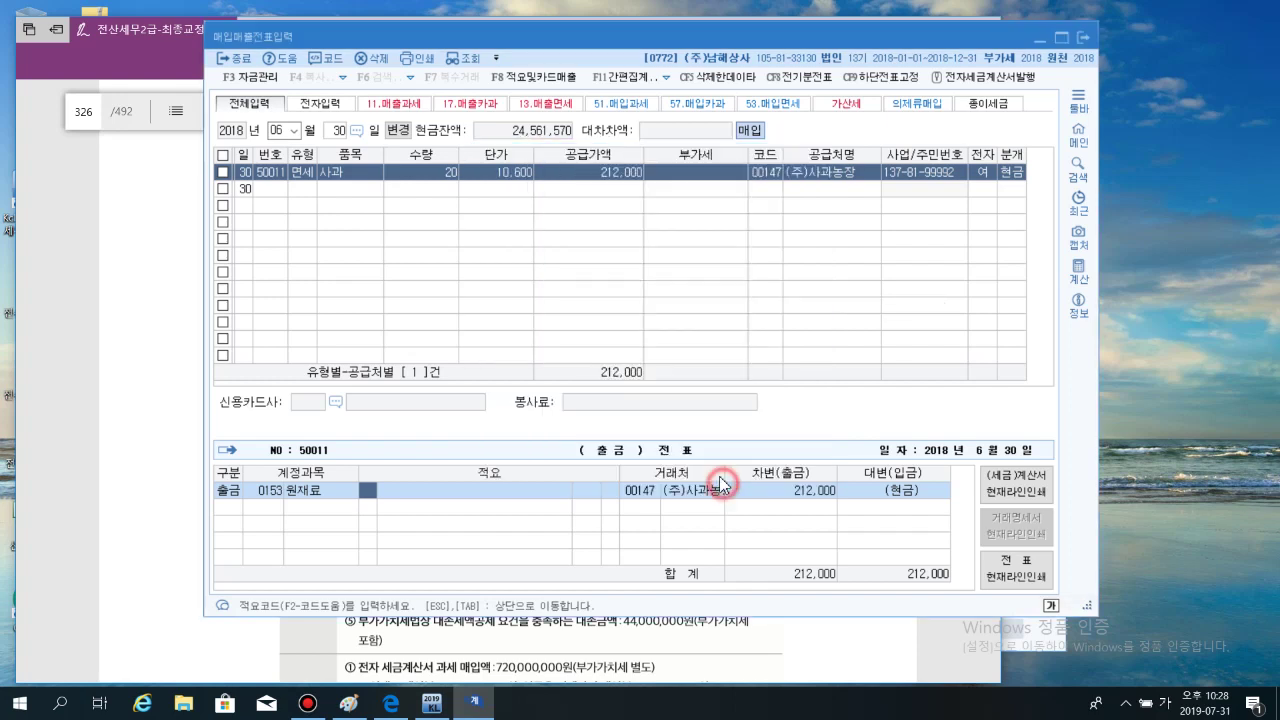
# Close the voucher entry, open 의제매입세액공제신고서 under 부가가치, and query the period from April to June 2018
pyautogui.click(1083, 37)
pyautogui.click(1035, 372)
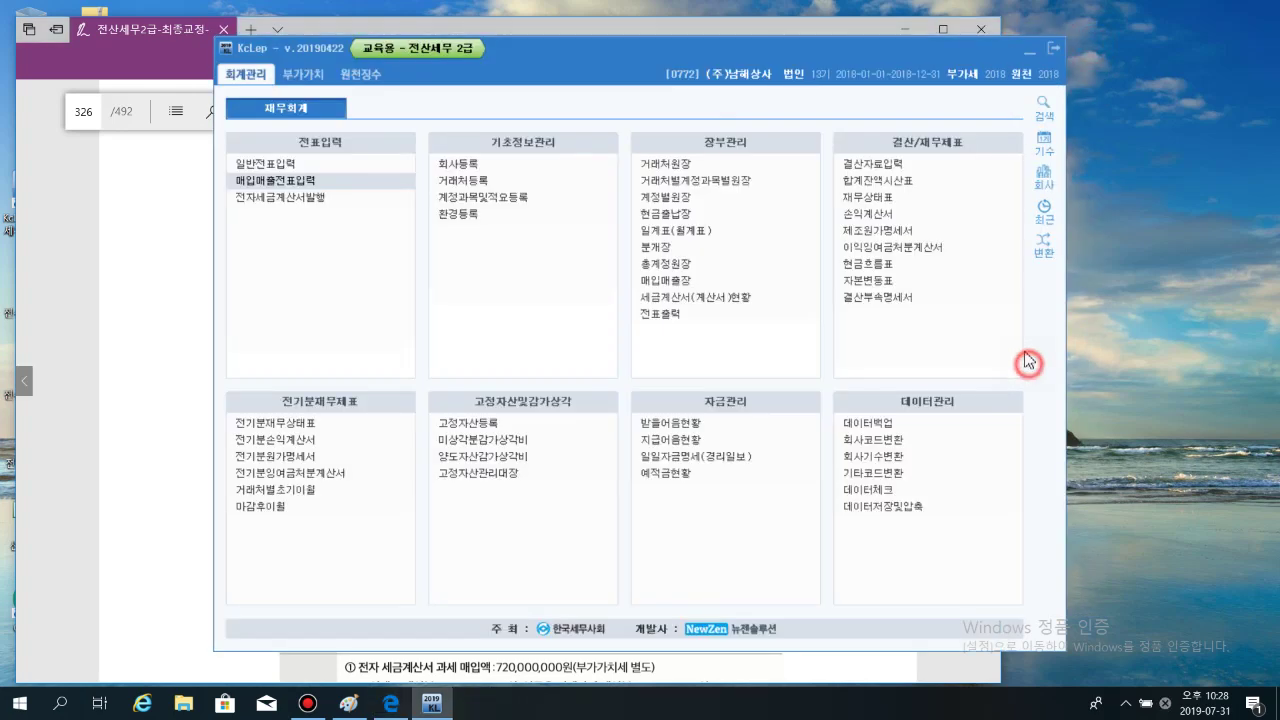
pyautogui.moveTo(653, 55); pyautogui.dragTo(622, 47)
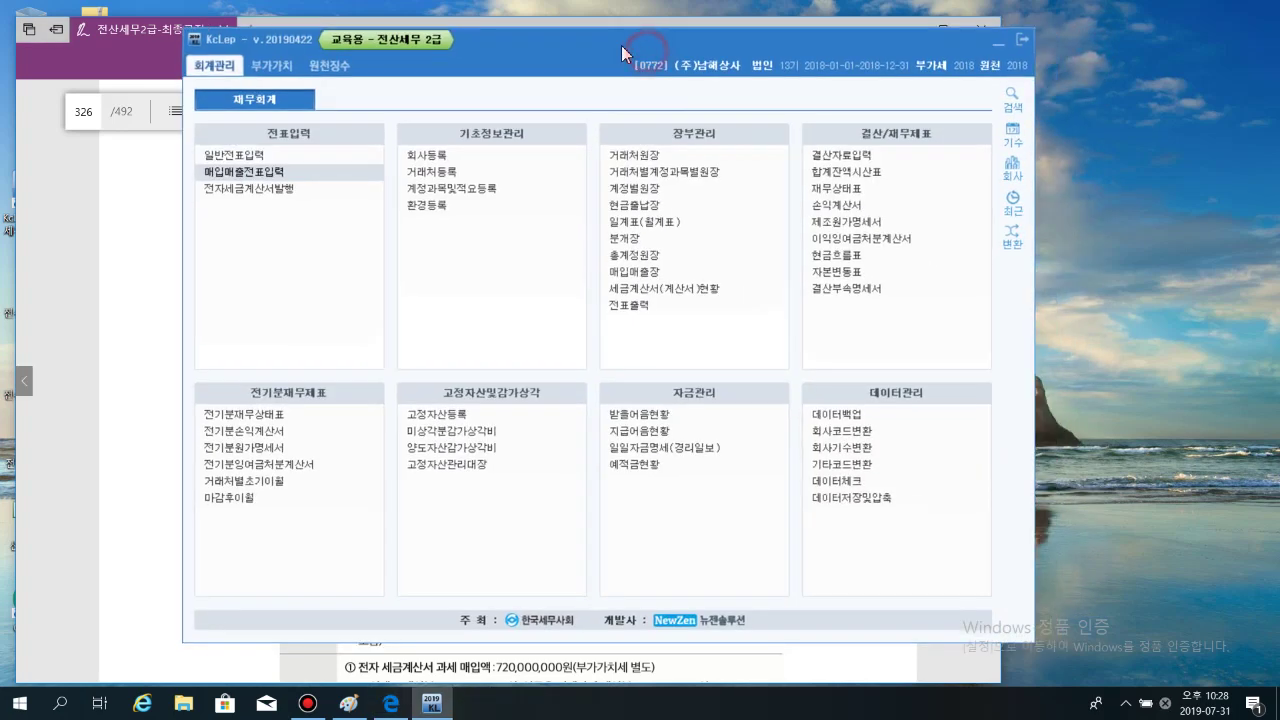
pyautogui.click(268, 70)
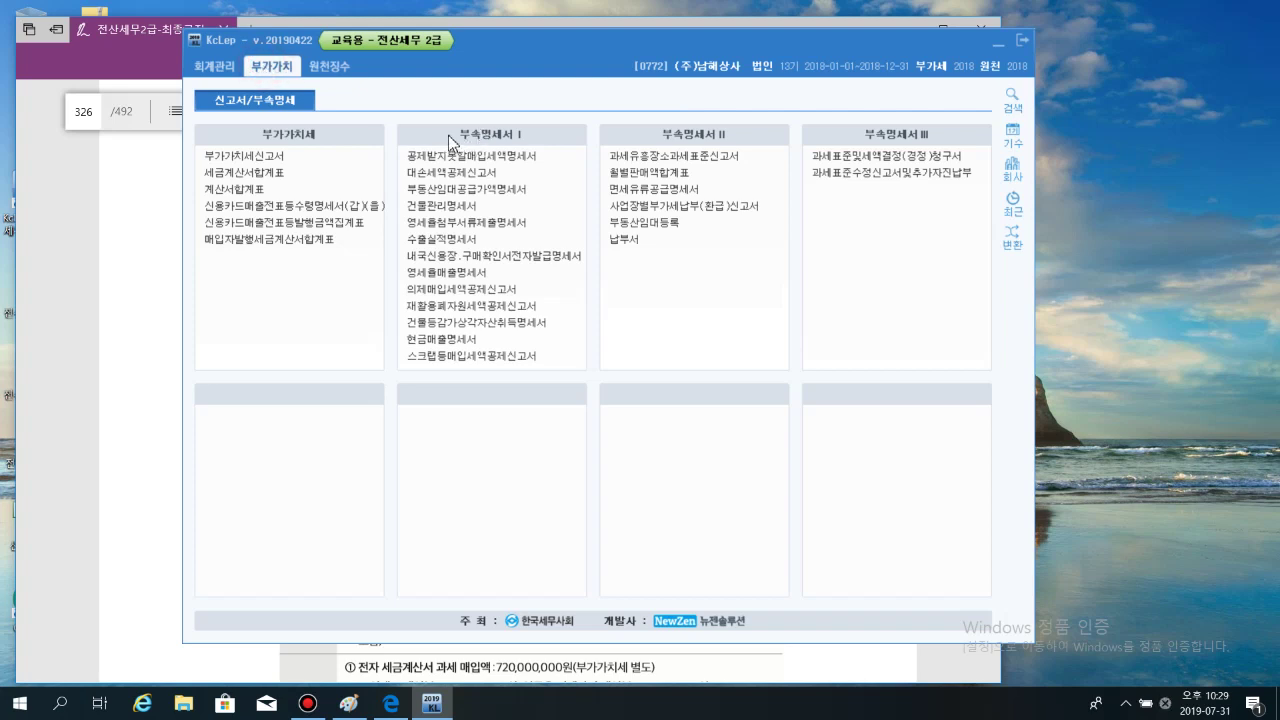
pyautogui.click(462, 298)
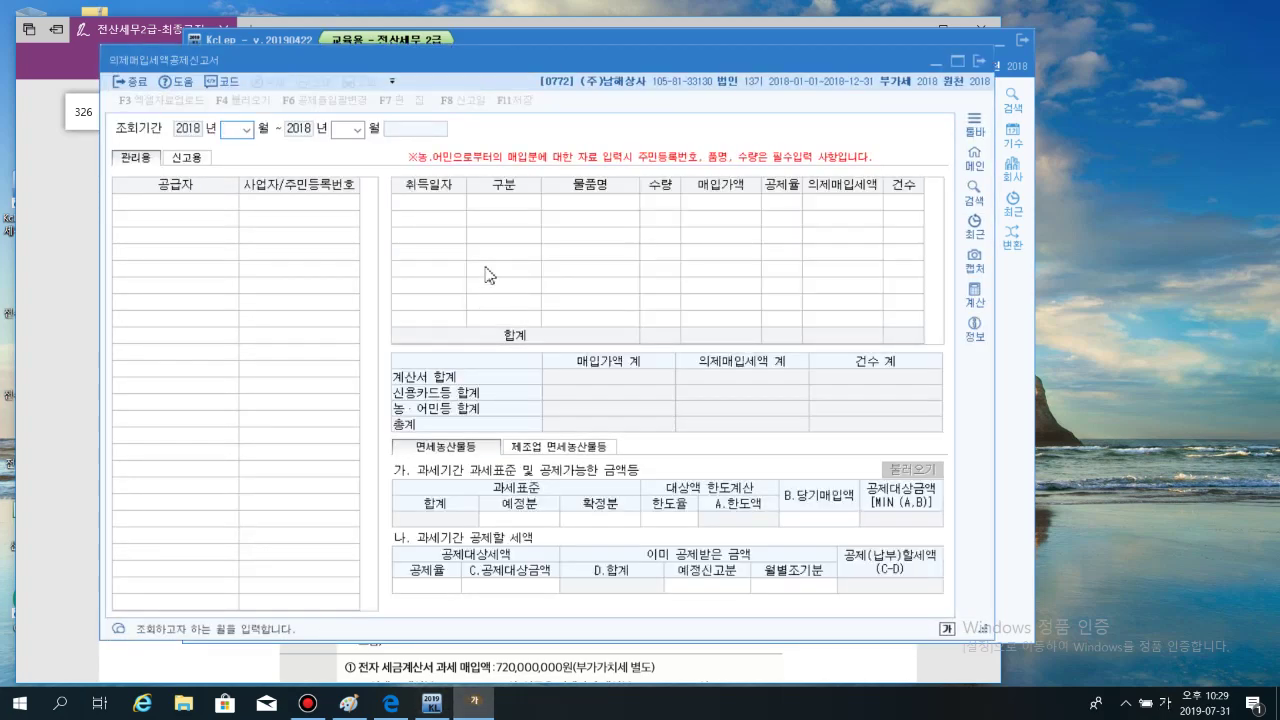
pyautogui.write('4')
pyautogui.write('06')
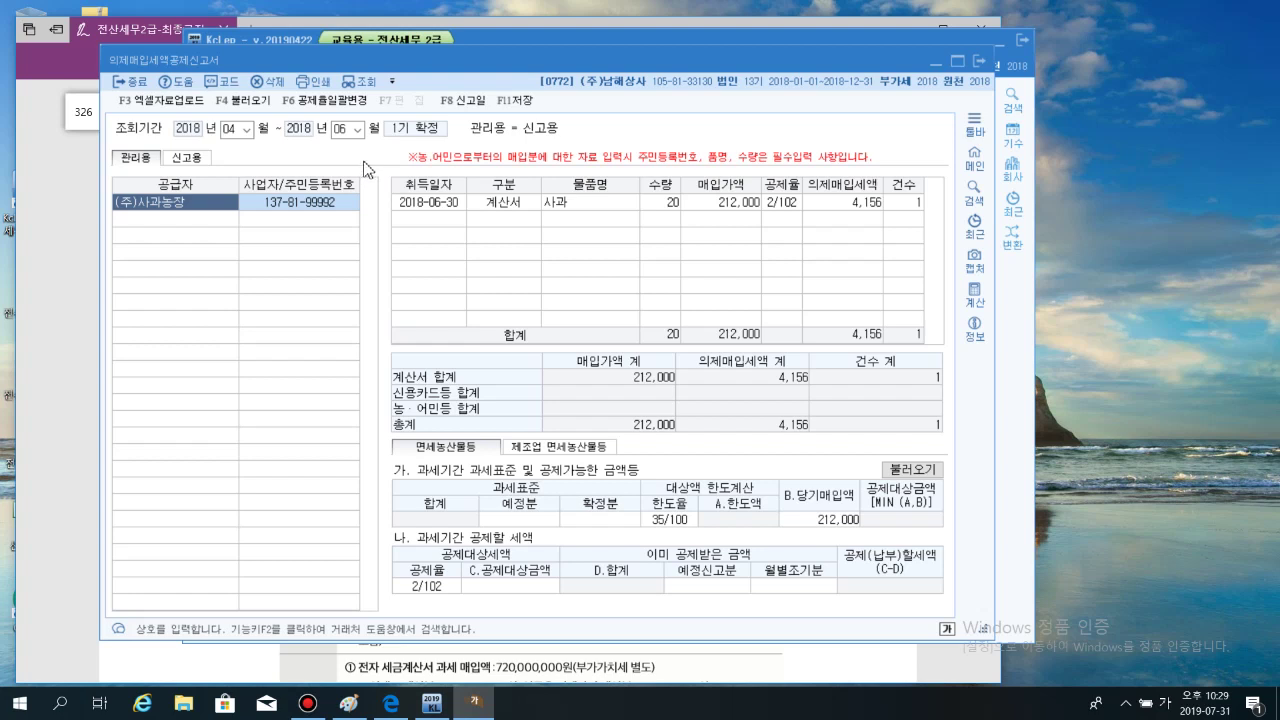
# Delete the (주)사과농장 supplier entry from 의제매입세액공제신고서 and save the change
pyautogui.press('F5')
pyautogui.click(521, 376)
pyautogui.click(212, 212)
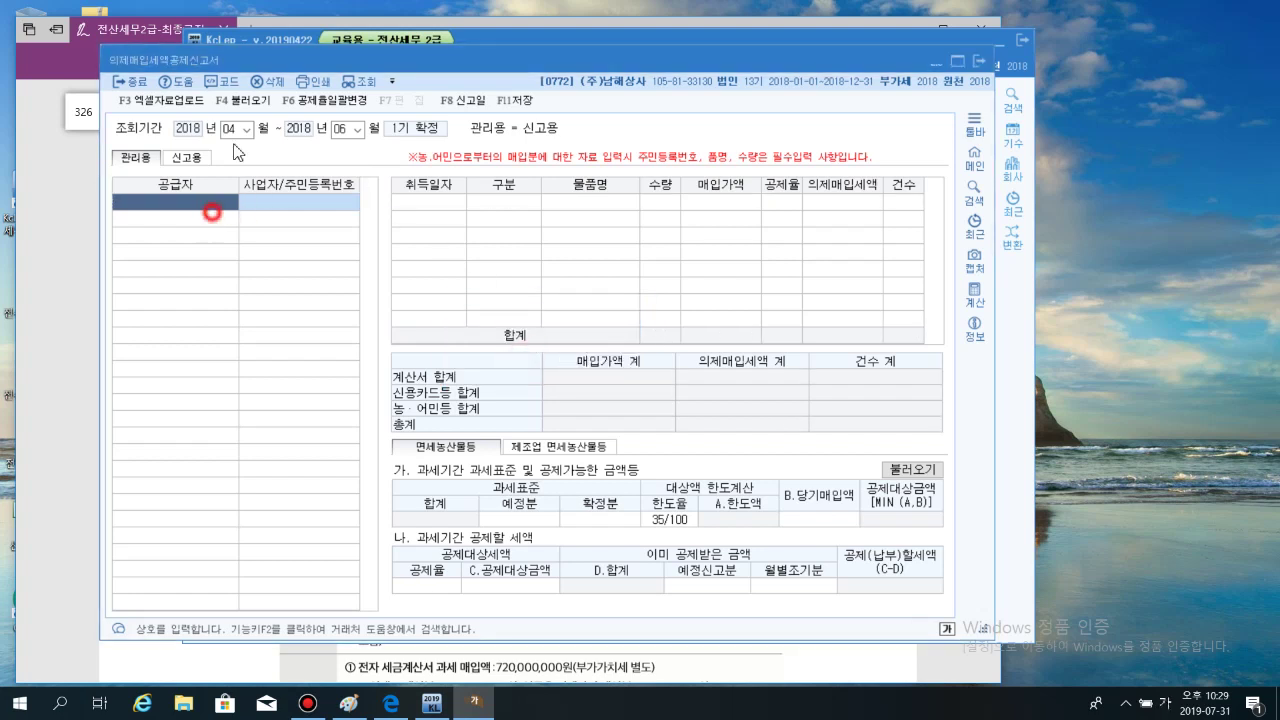
pyautogui.click(237, 129)
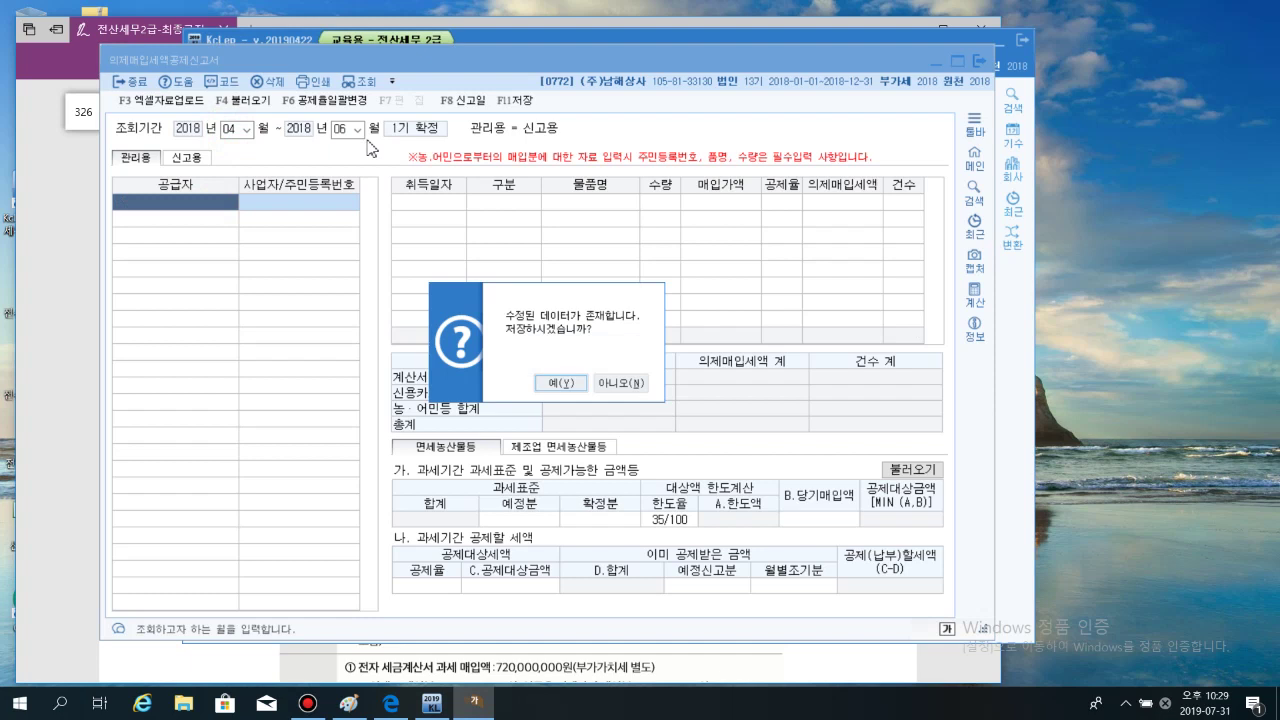
pyautogui.press('Return')
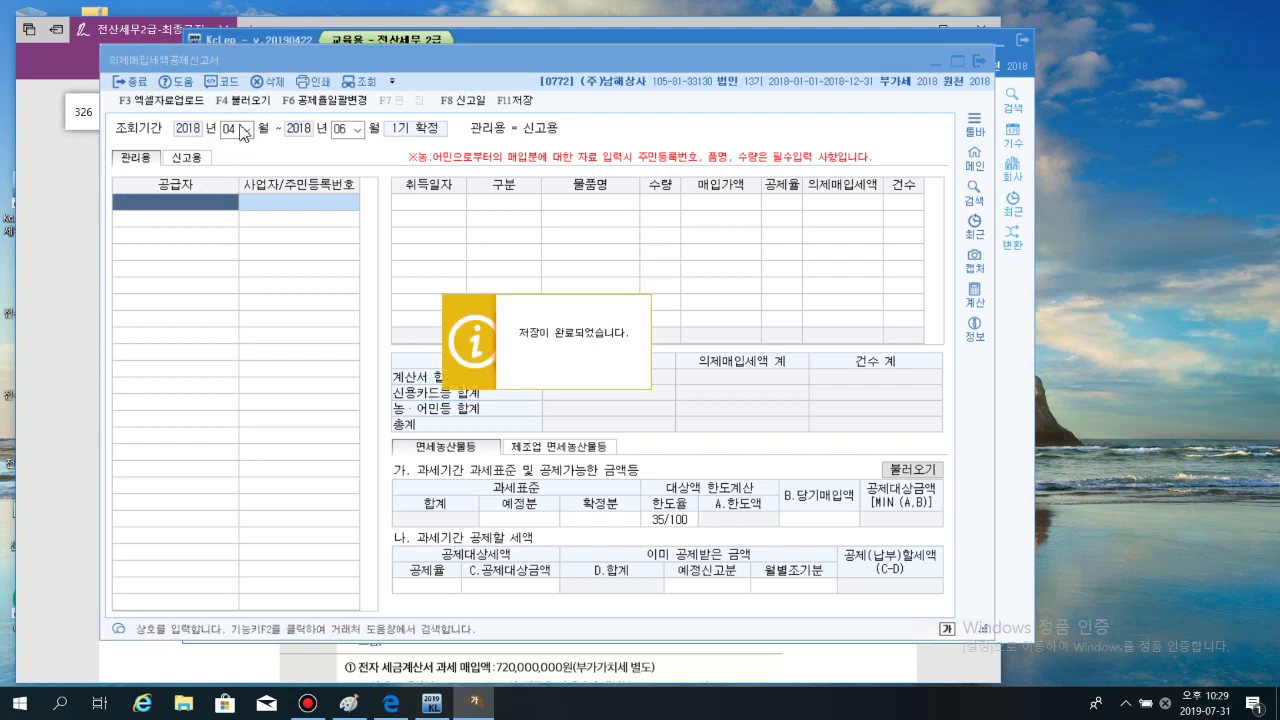
# Query the April to June period again and reload the voucher data into the report
pyautogui.click(229, 129)
pyautogui.press('Return')
pyautogui.press('Return')
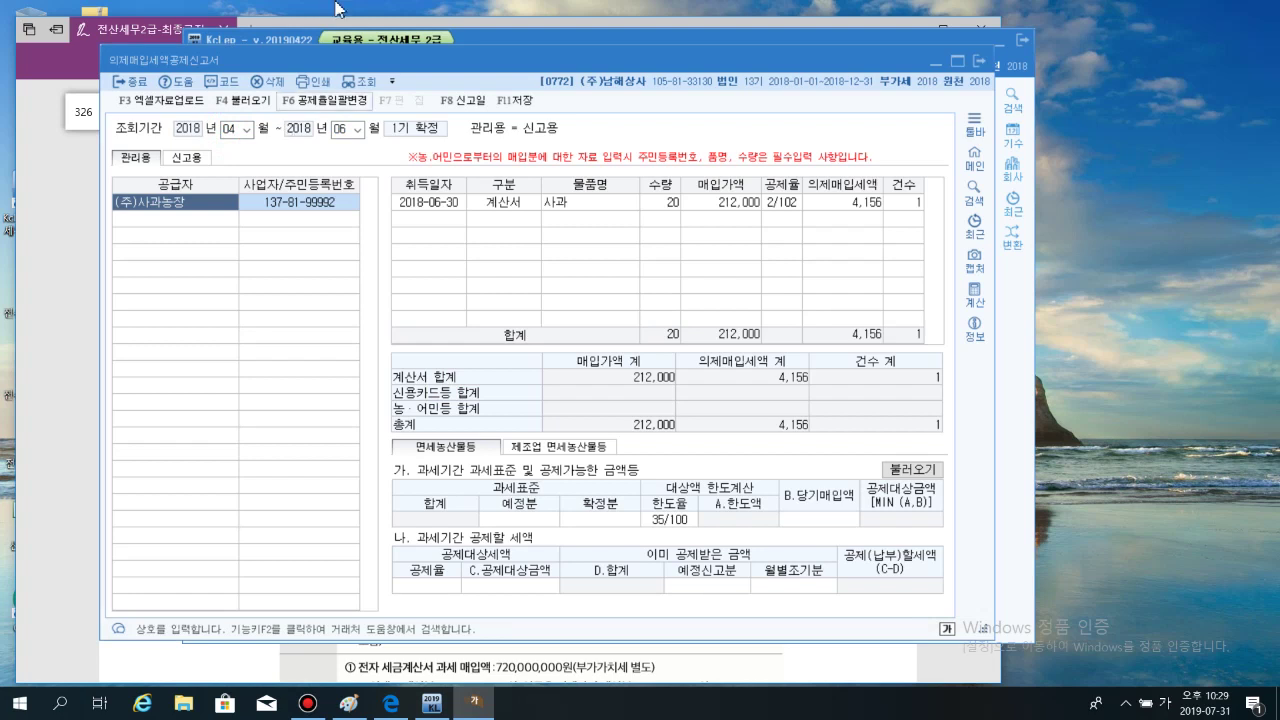
pyautogui.click(156, 205)
pyautogui.click(246, 101)
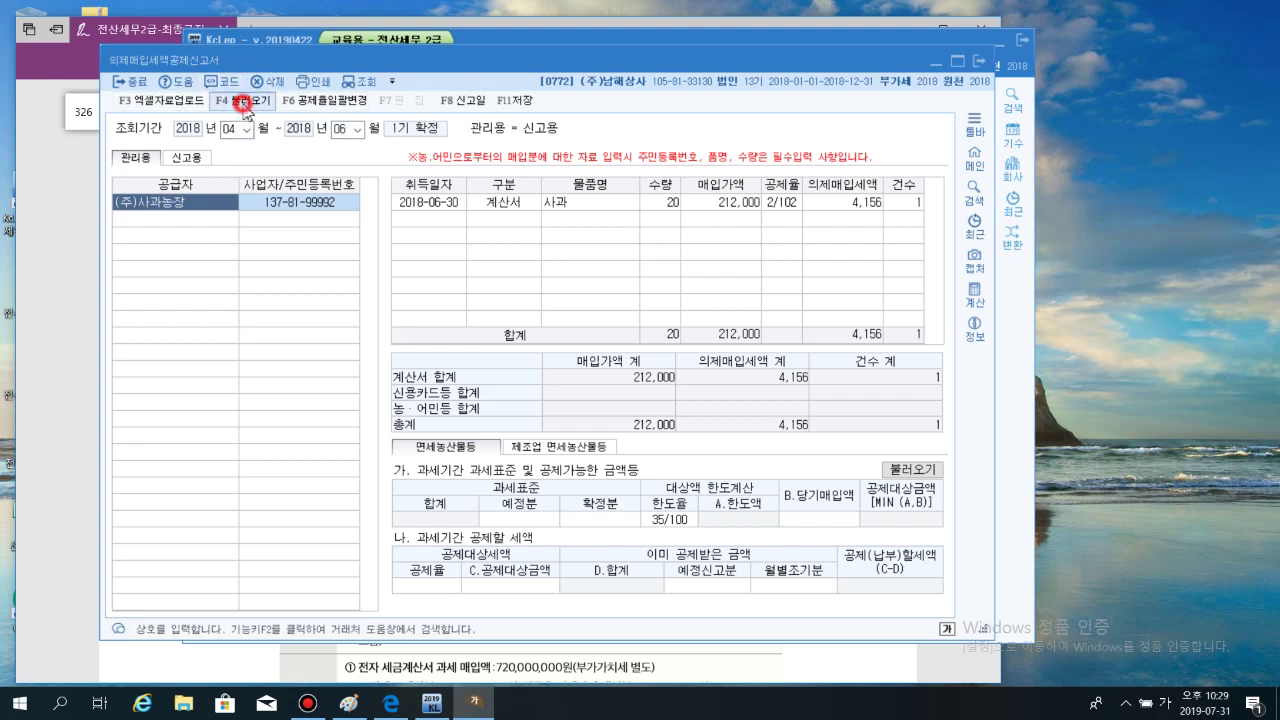
pyautogui.click(564, 383)
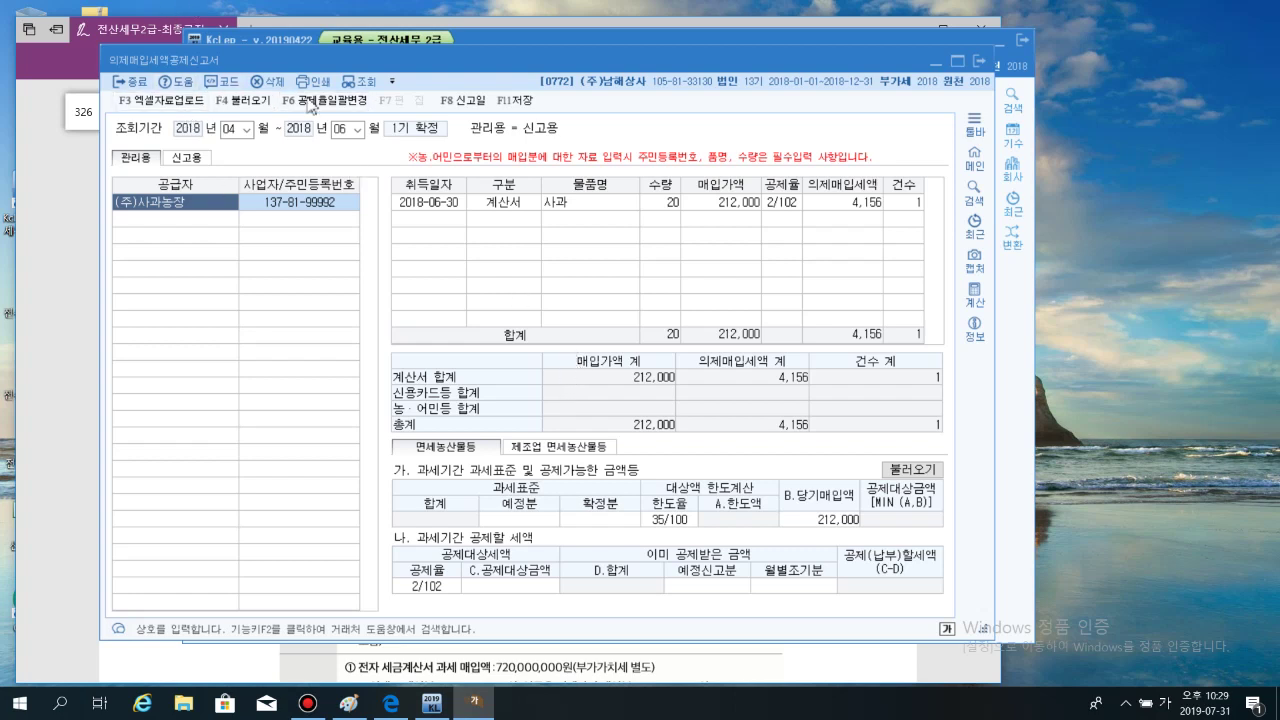
# Reload the voucher data into 의제매입세액공제신고서 and accept overwriting the current entries
pyautogui.click(185, 101)
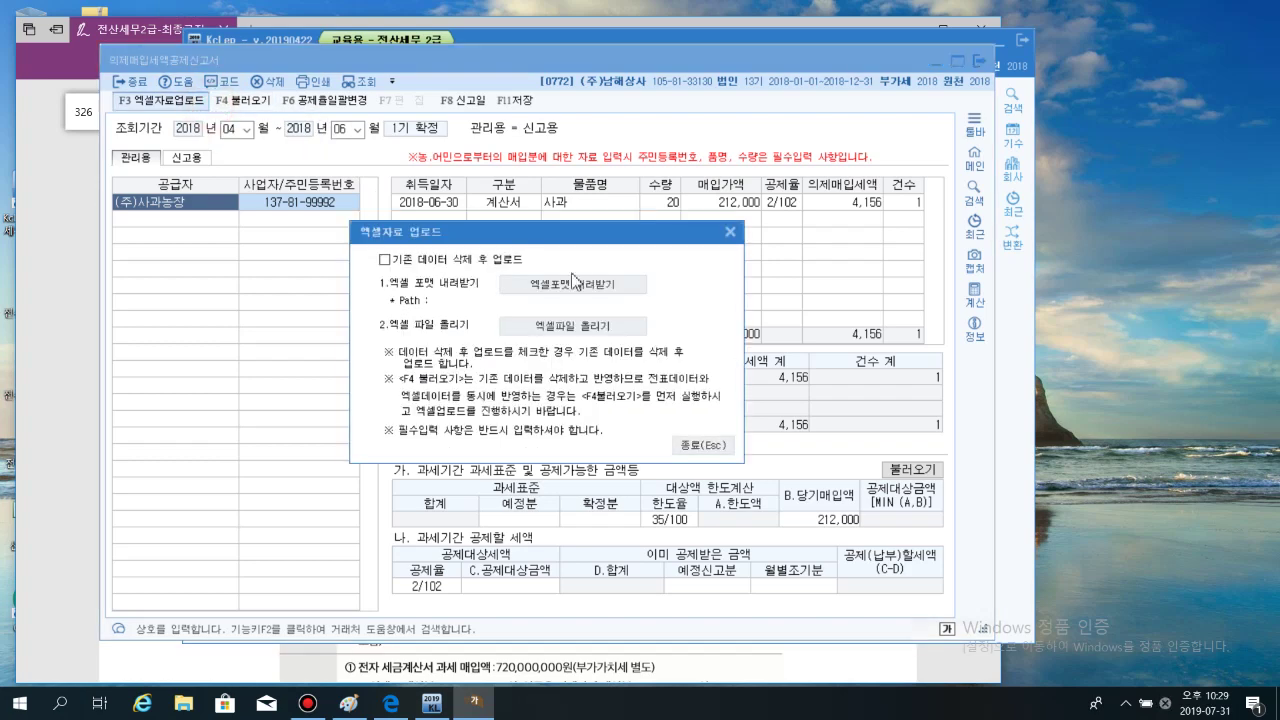
pyautogui.click(731, 234)
pyautogui.click(243, 101)
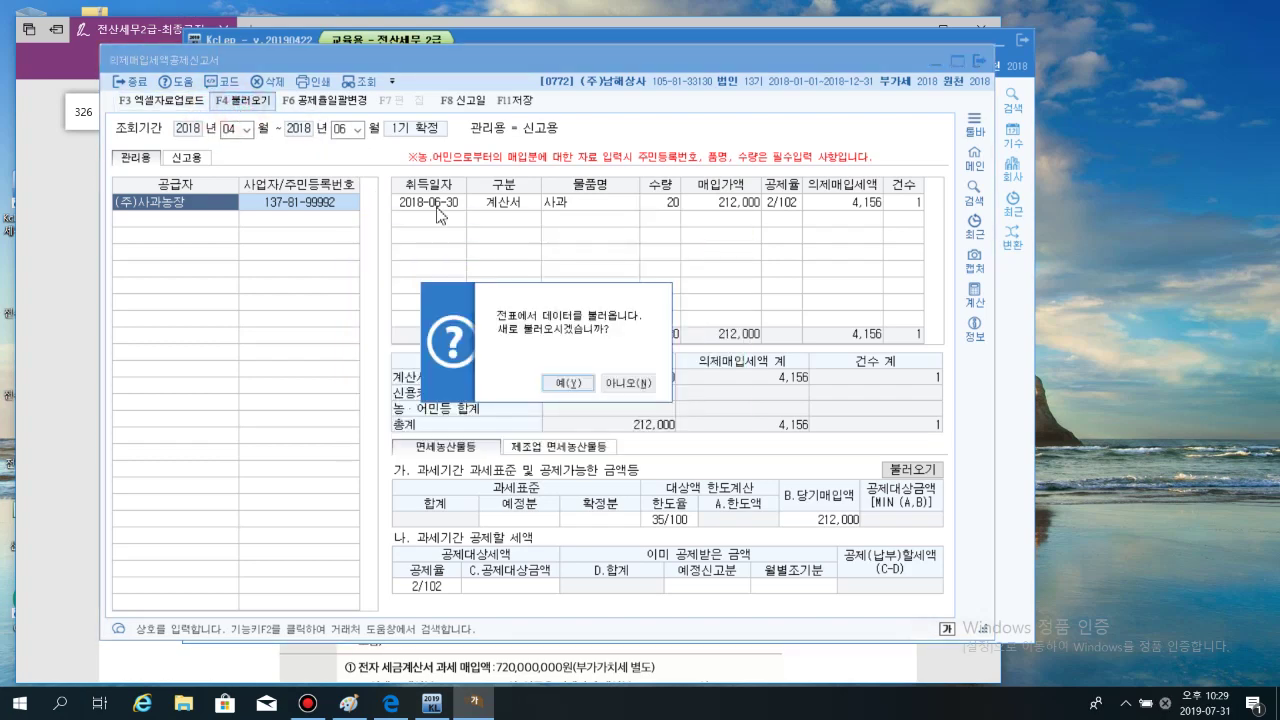
pyautogui.click(566, 378)
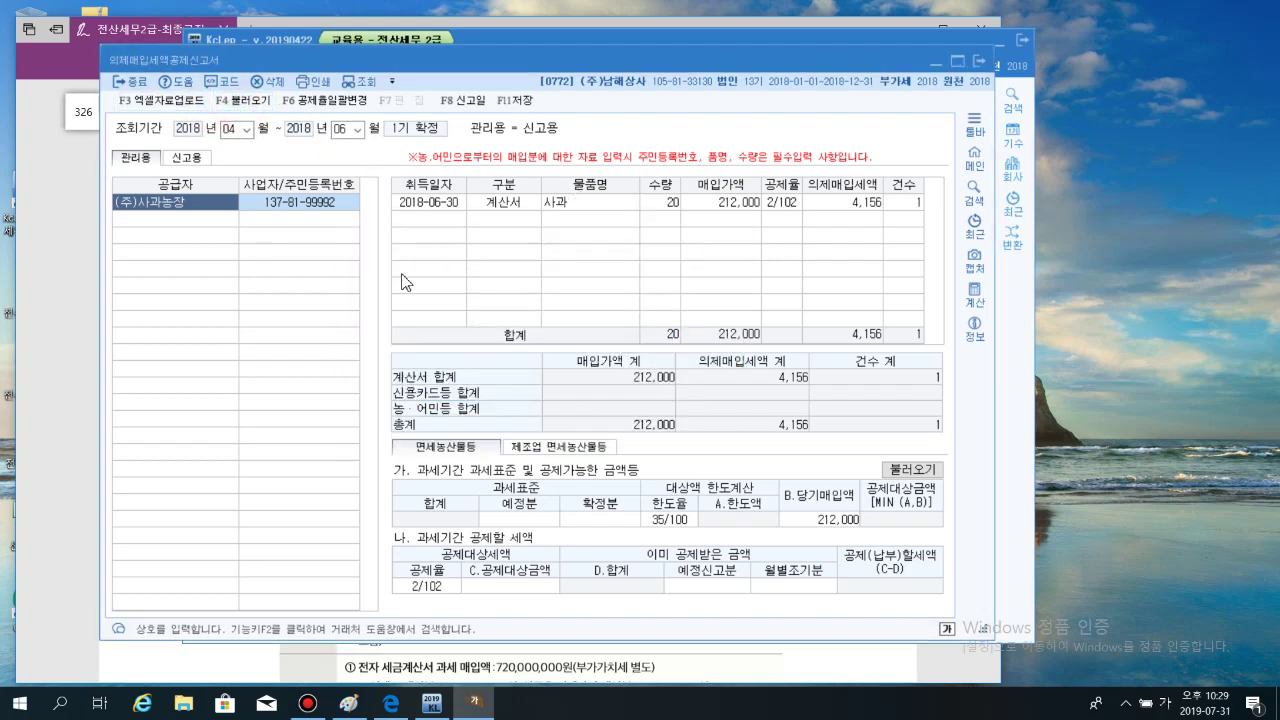
# Review each field of the (주)사과농장 사과 purchase line and bring up its available 공제율 choices
pyautogui.click(203, 229)
pyautogui.click(200, 211)
pyautogui.click(735, 205)
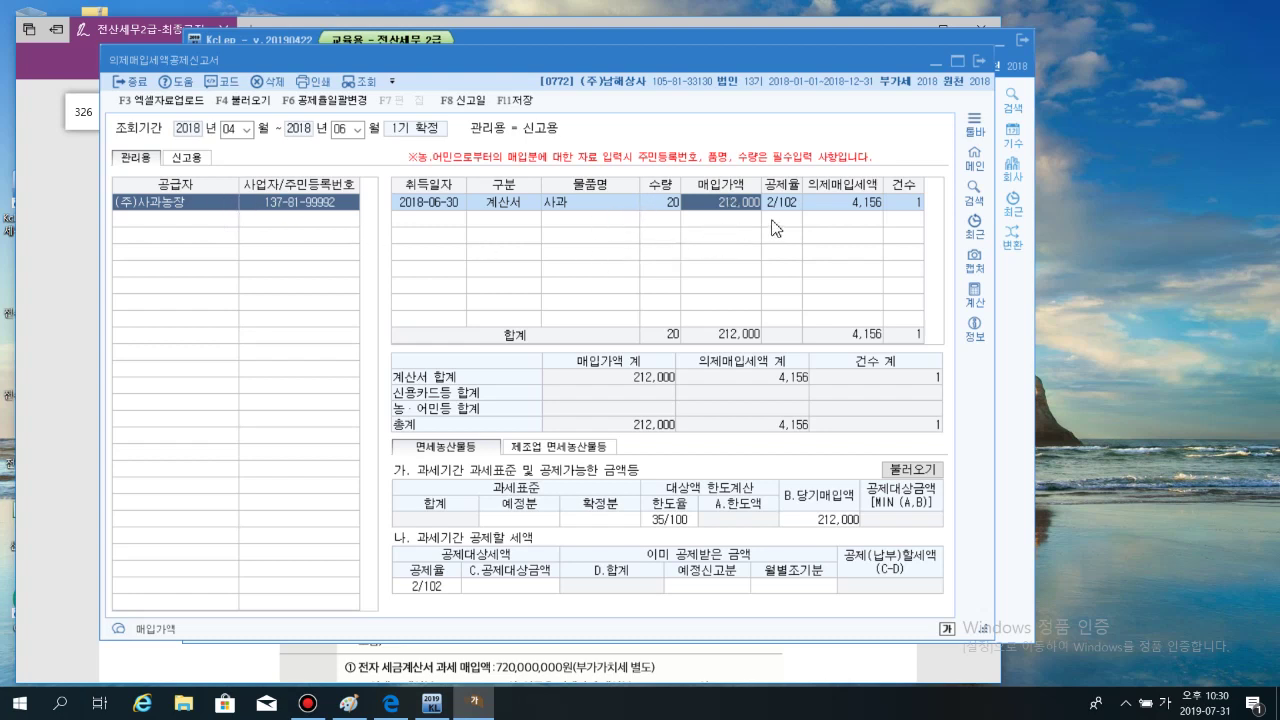
pyautogui.click(432, 206)
pyautogui.click(478, 212)
pyautogui.click(655, 212)
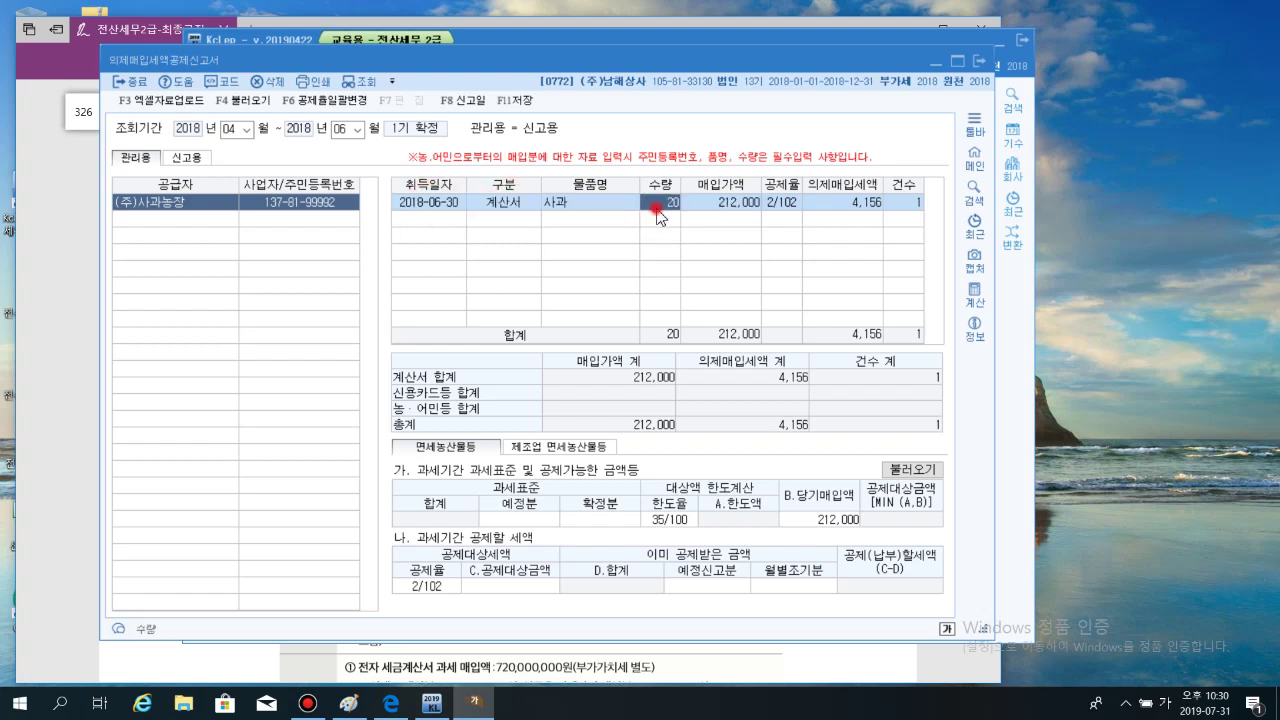
pyautogui.click(606, 205)
pyautogui.click(712, 207)
pyautogui.click(783, 207)
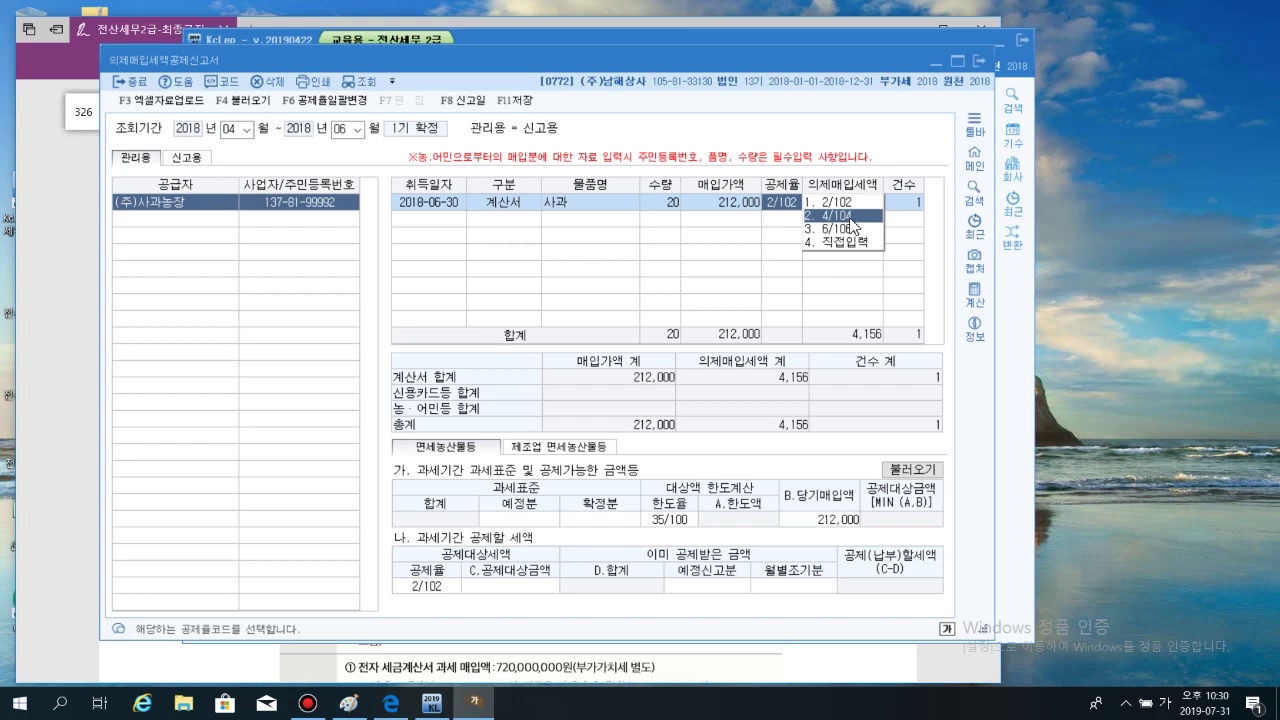
# Switch to the textbook PDF in Edge, go to page 153 and find the 의제매입세액공제 공제율 table on page 154
pyautogui.click(80, 109)
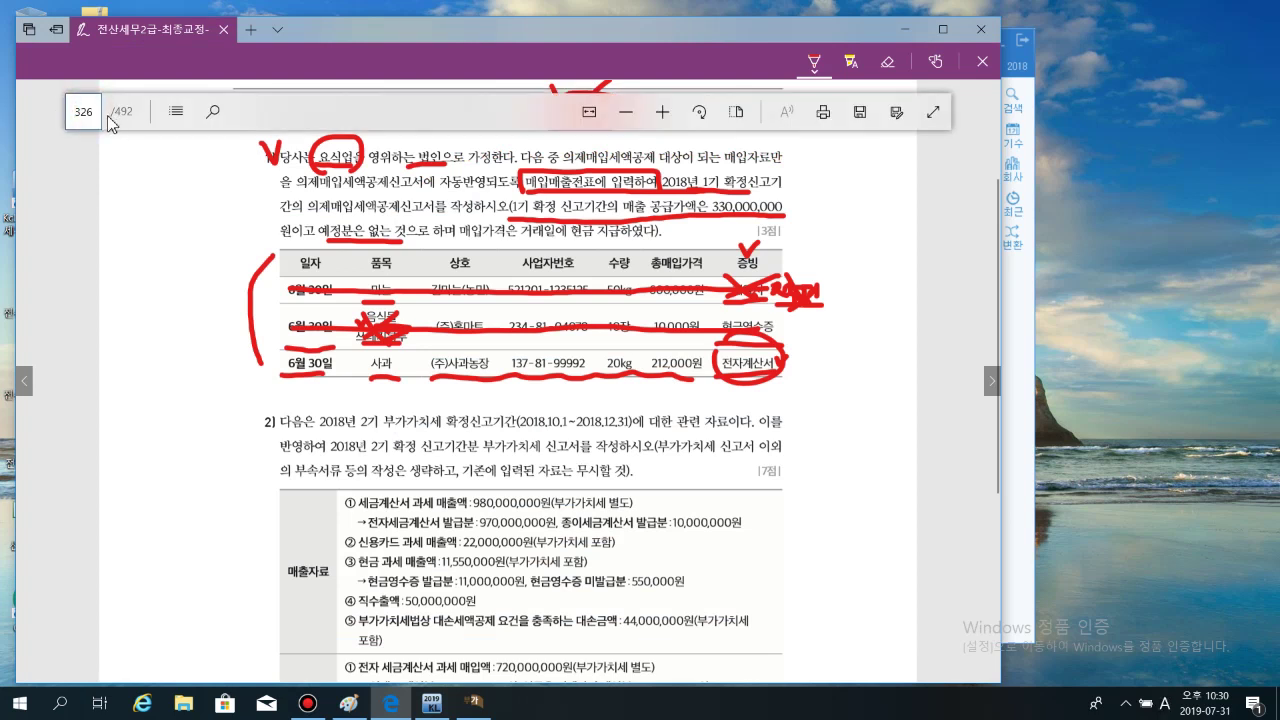
pyautogui.moveTo(95, 111); pyautogui.dragTo(27, 100)
pyautogui.write('153')
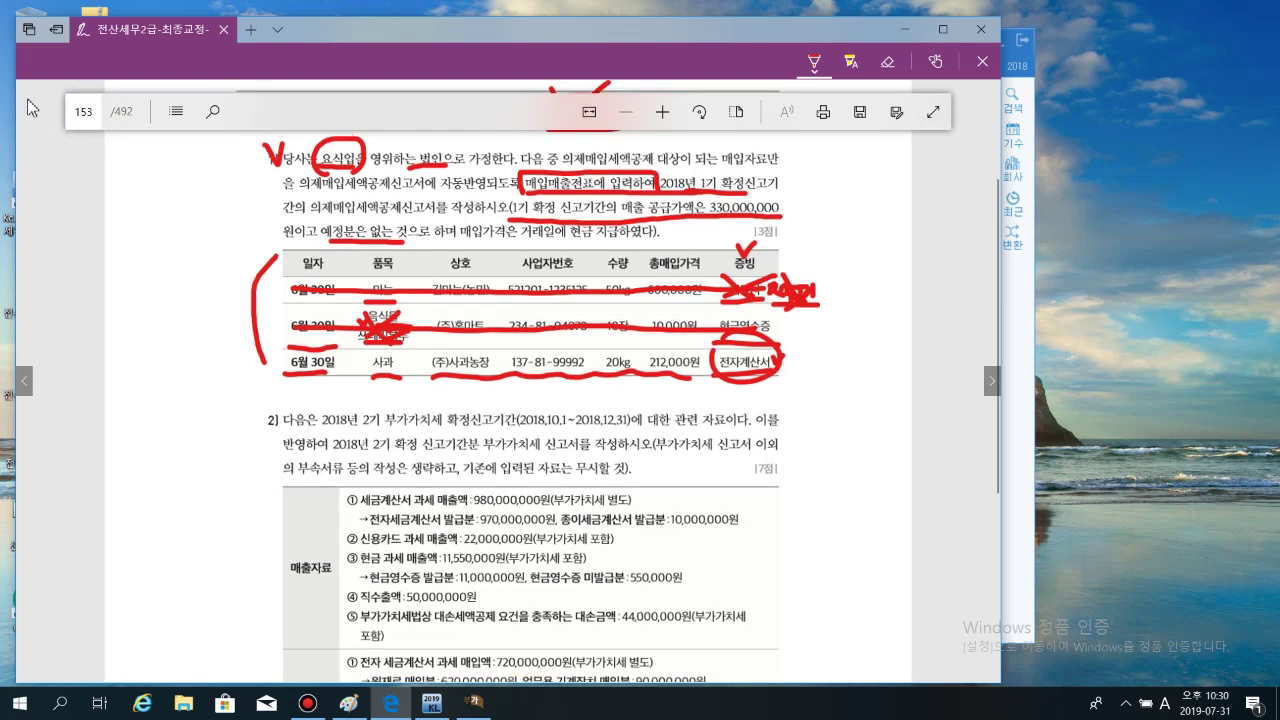
pyautogui.press('Return')
pyautogui.scroll(-3, 537, 426)
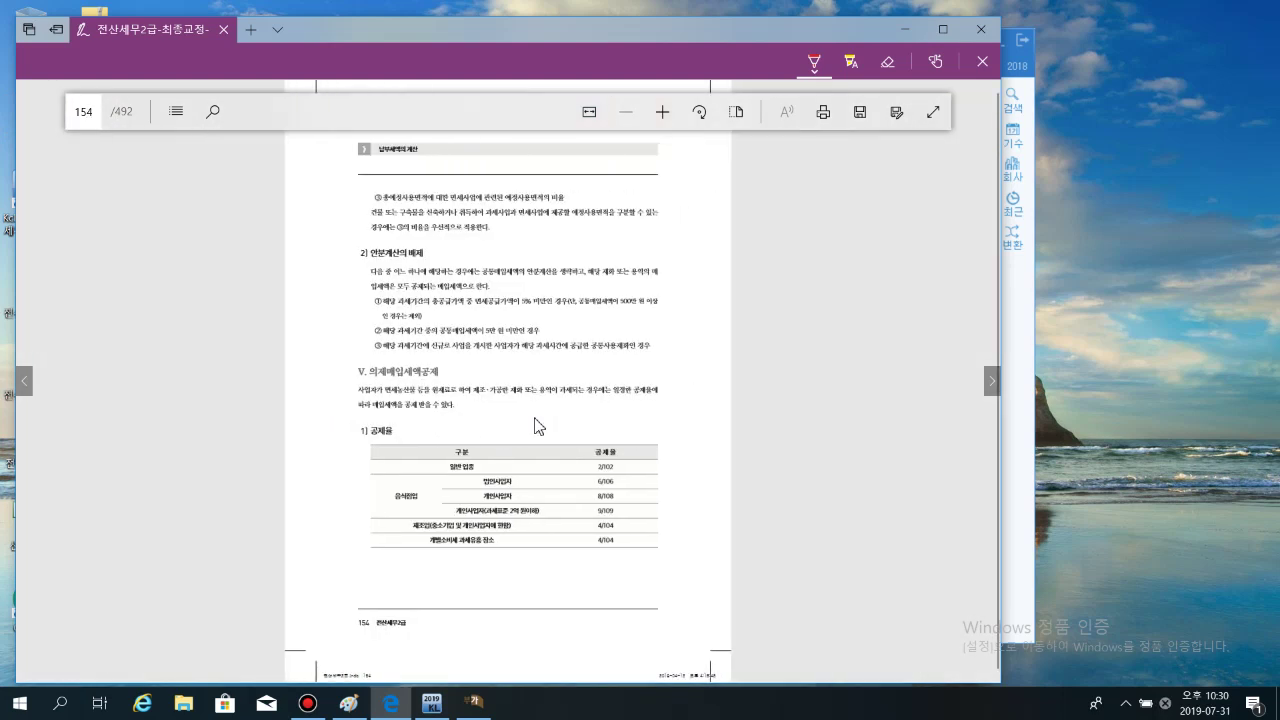
pyautogui.keyDown('ctrl'); pyautogui.scroll(3, 531, 427); pyautogui.keyUp('ctrl')
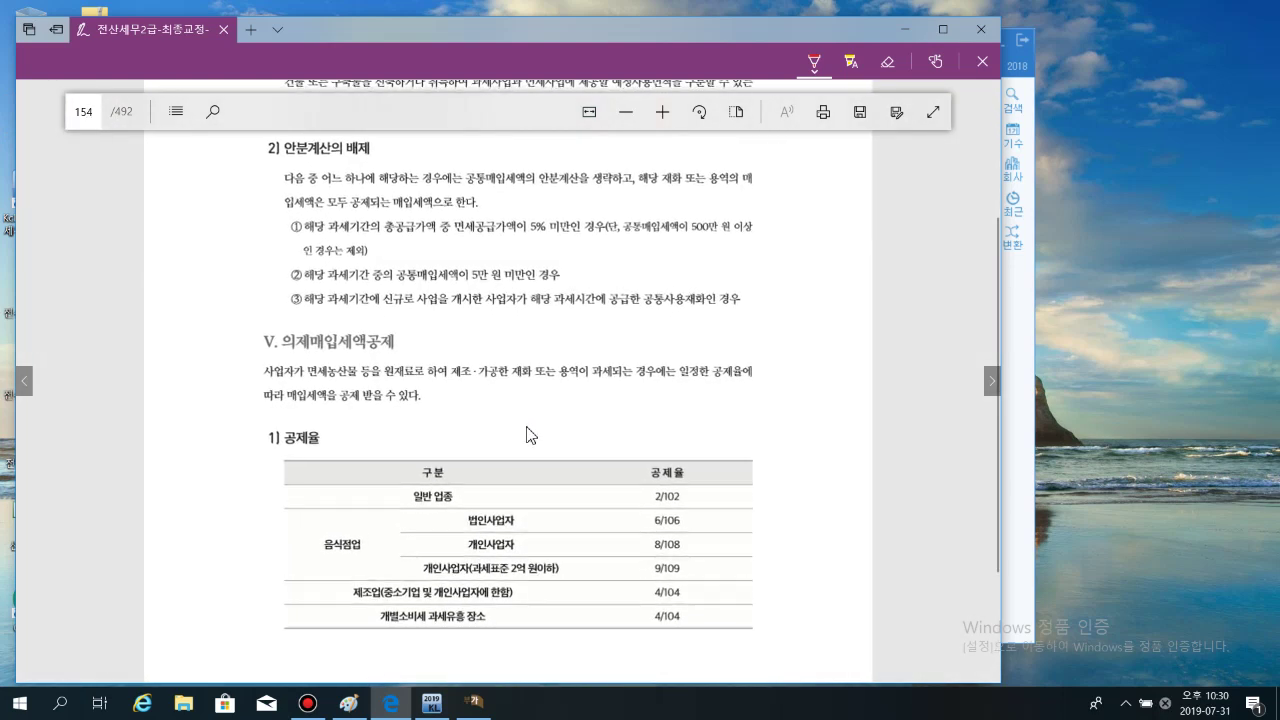
# Underline 공제율, 음식점업, 일반 업종, 법인사업자 and 개인사업자 in red ink, box the rate column, and add a star and check mark
pyautogui.moveTo(252, 453); pyautogui.dragTo(321, 455)
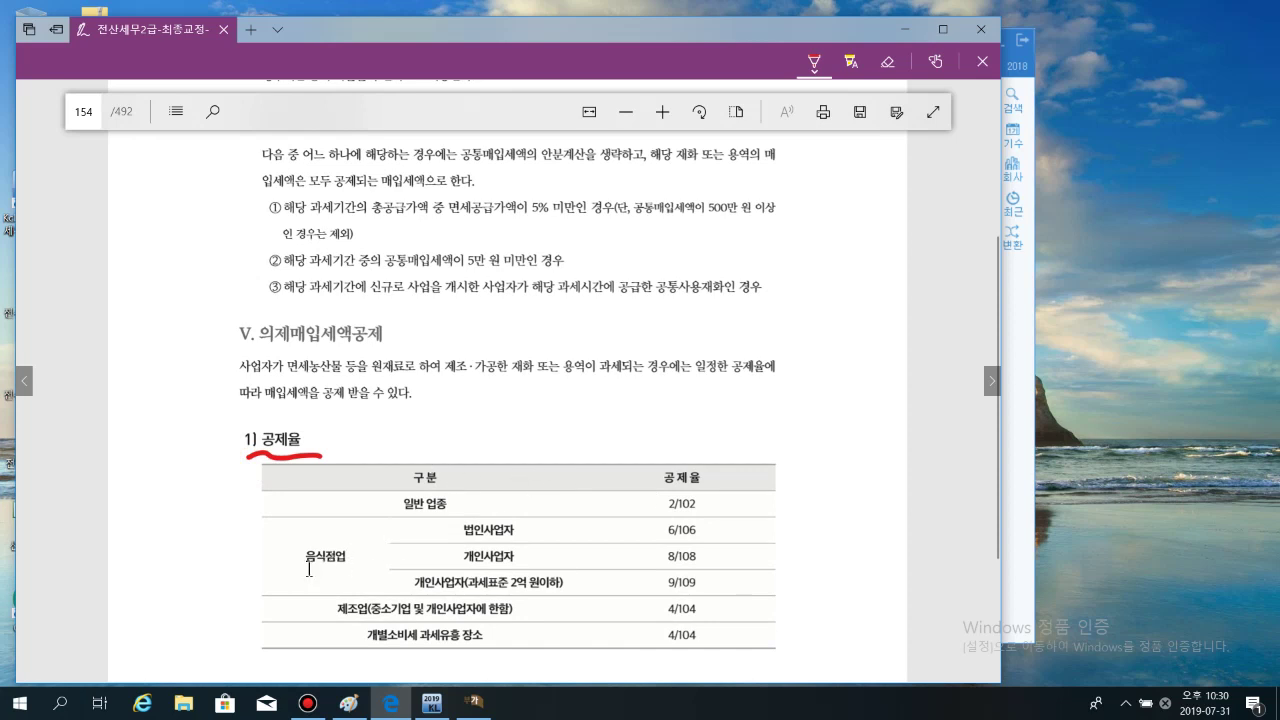
pyautogui.moveTo(301, 567); pyautogui.dragTo(357, 574)
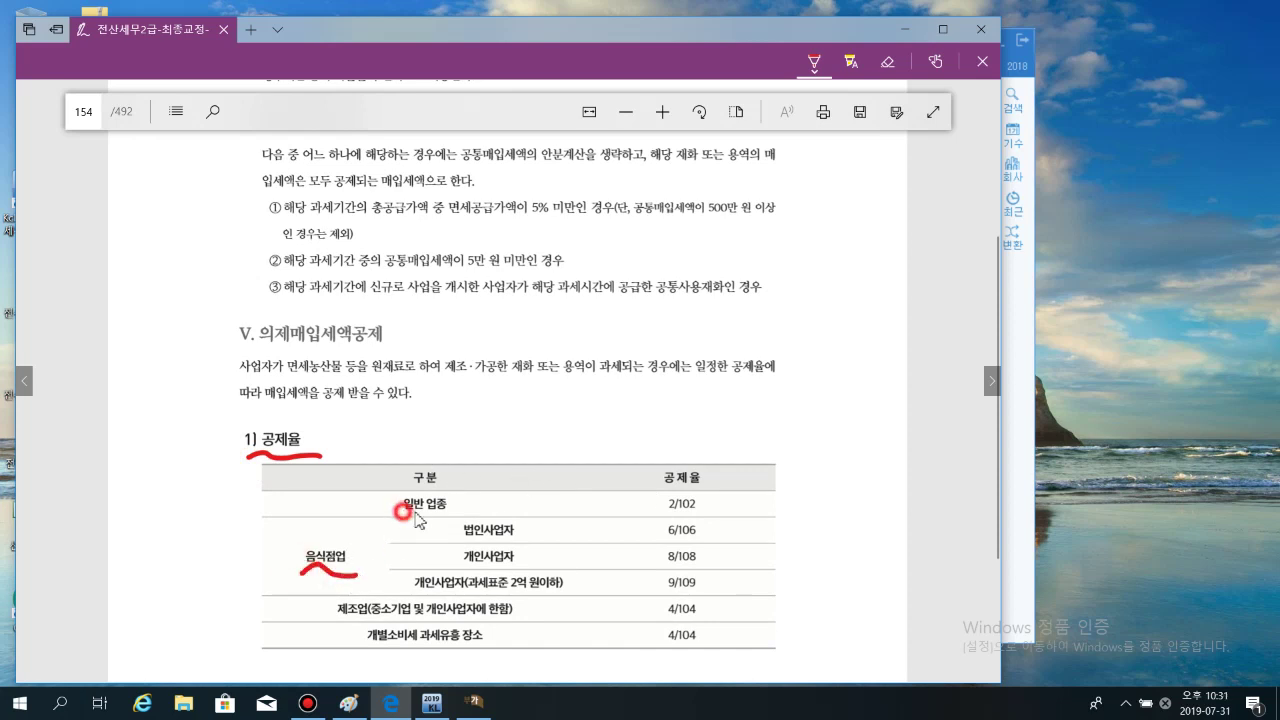
pyautogui.moveTo(402, 509)
pyautogui.mouseDown()
pyautogui.moveTo(508, 538)
pyautogui.moveTo(532, 566)
pyautogui.mouseUp()
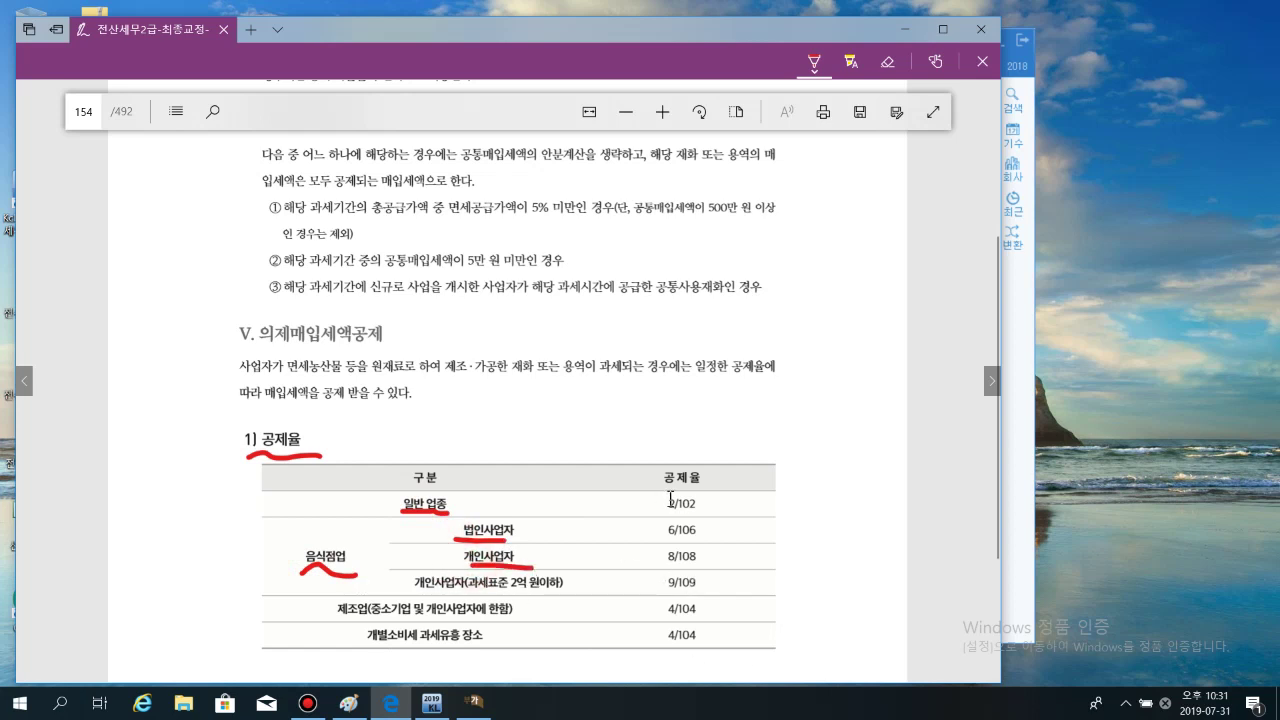
pyautogui.moveTo(634, 464); pyautogui.dragTo(634, 636)
pyautogui.moveTo(634, 464)
pyautogui.mouseDown()
pyautogui.moveTo(731, 482)
pyautogui.moveTo(645, 660)
pyautogui.moveTo(638, 628)
pyautogui.mouseUp()
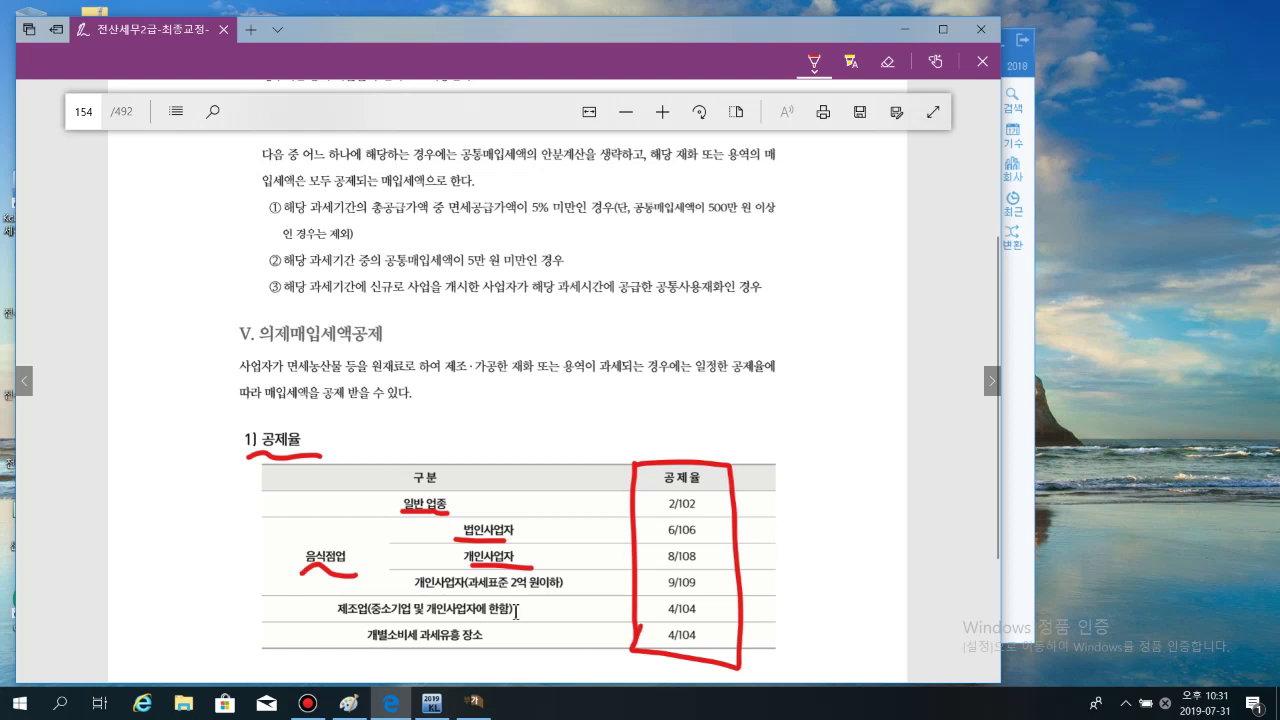
pyautogui.moveTo(200, 460)
pyautogui.mouseDown()
pyautogui.moveTo(212, 405)
pyautogui.moveTo(250, 440)
pyautogui.moveTo(205, 462)
pyautogui.mouseUp()
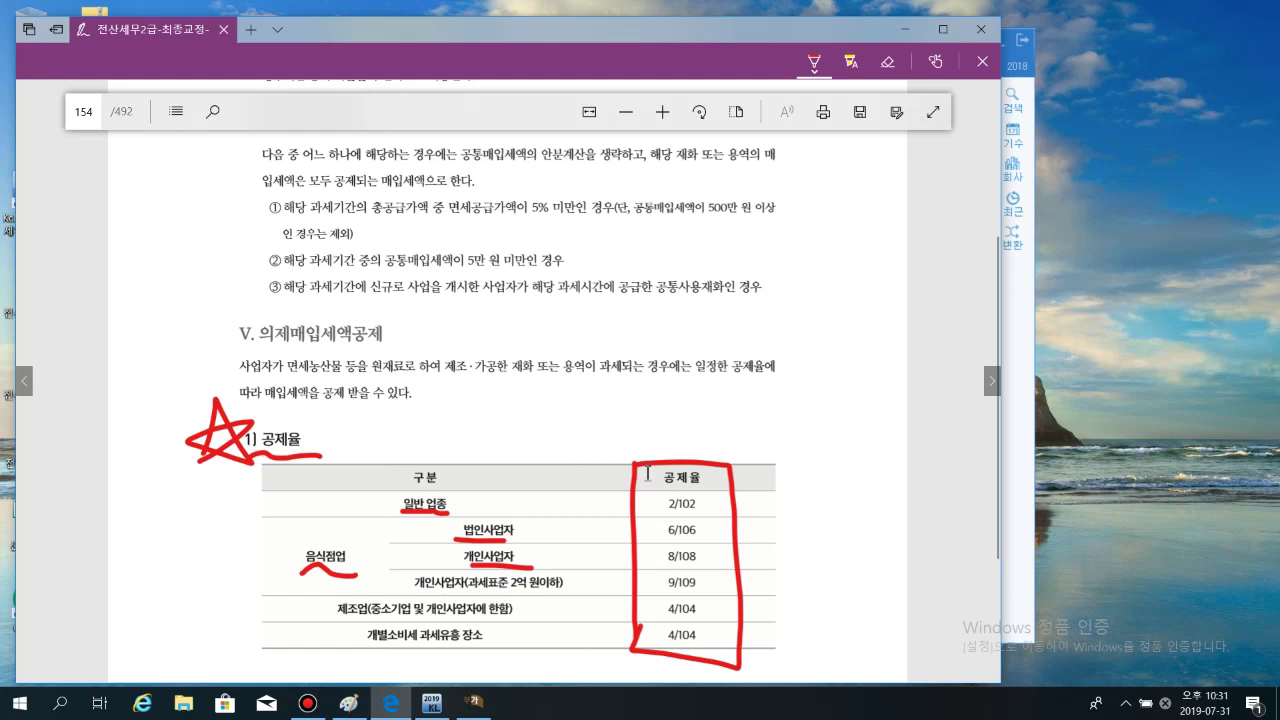
pyautogui.moveTo(628, 437); pyautogui.dragTo(663, 433)
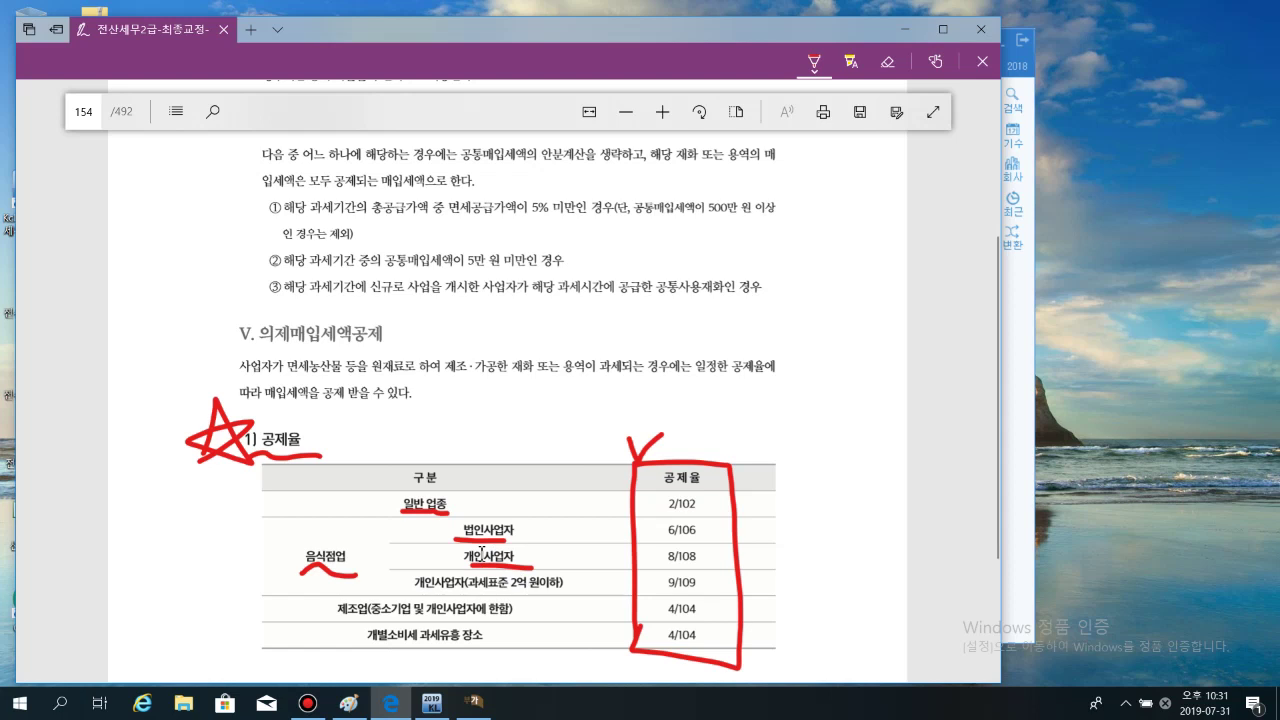
# Circle 음식점업 and 법인사업자 and box their 6/106 rate in red ink
pyautogui.moveTo(322, 576)
pyautogui.mouseDown()
pyautogui.moveTo(284, 530)
pyautogui.moveTo(352, 572)
pyautogui.mouseUp()
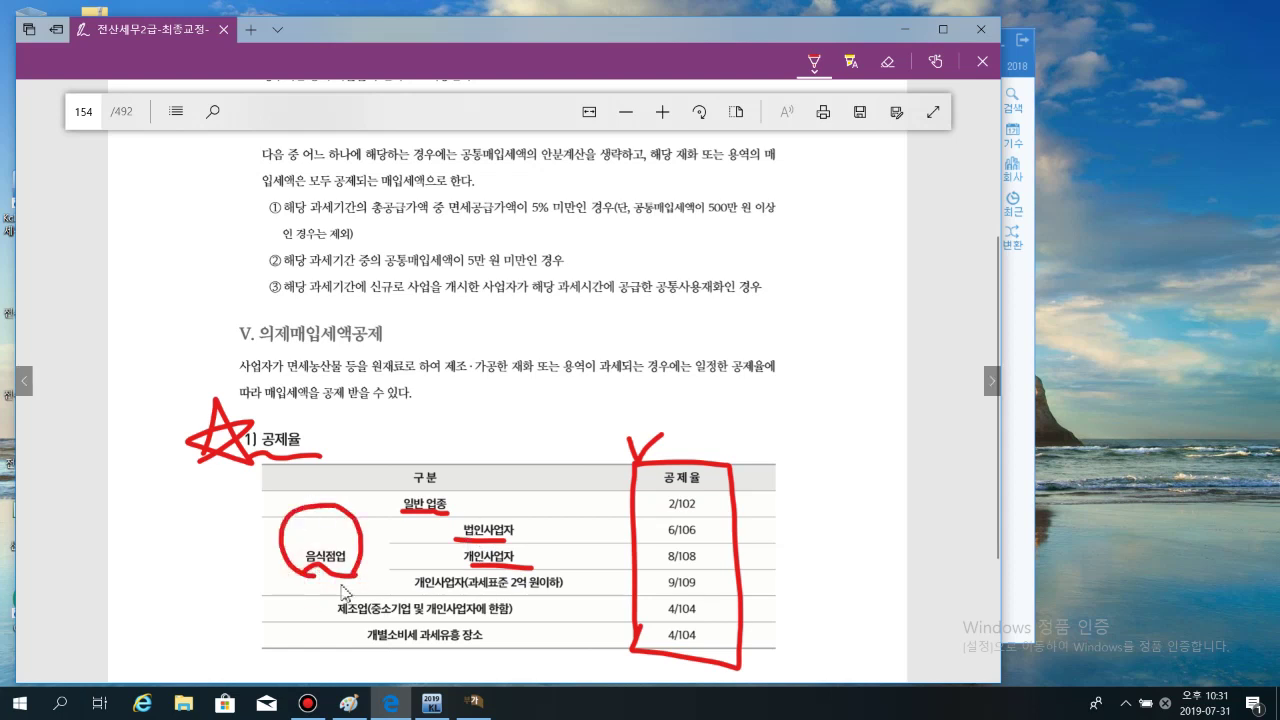
pyautogui.moveTo(466, 506)
pyautogui.mouseDown()
pyautogui.moveTo(531, 529)
pyautogui.moveTo(514, 551)
pyautogui.mouseUp()
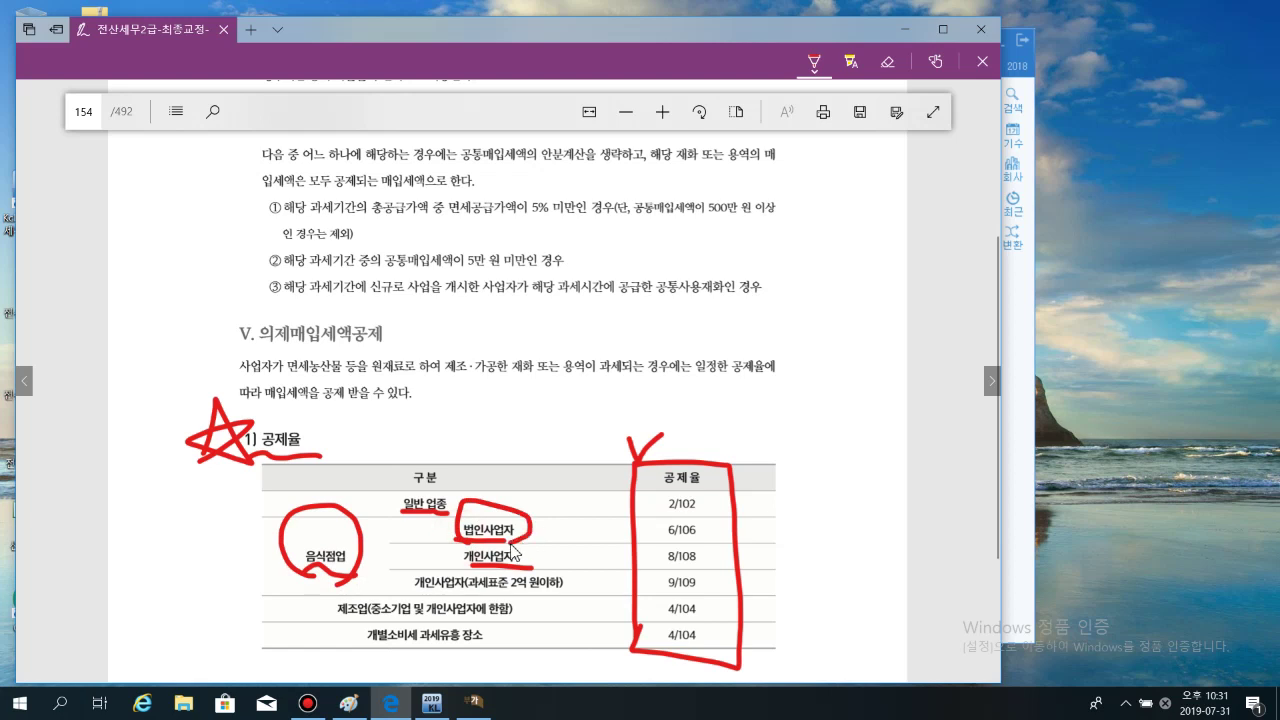
pyautogui.moveTo(630, 521)
pyautogui.mouseDown()
pyautogui.moveTo(700, 522)
pyautogui.moveTo(712, 538)
pyautogui.moveTo(637, 545)
pyautogui.mouseUp()
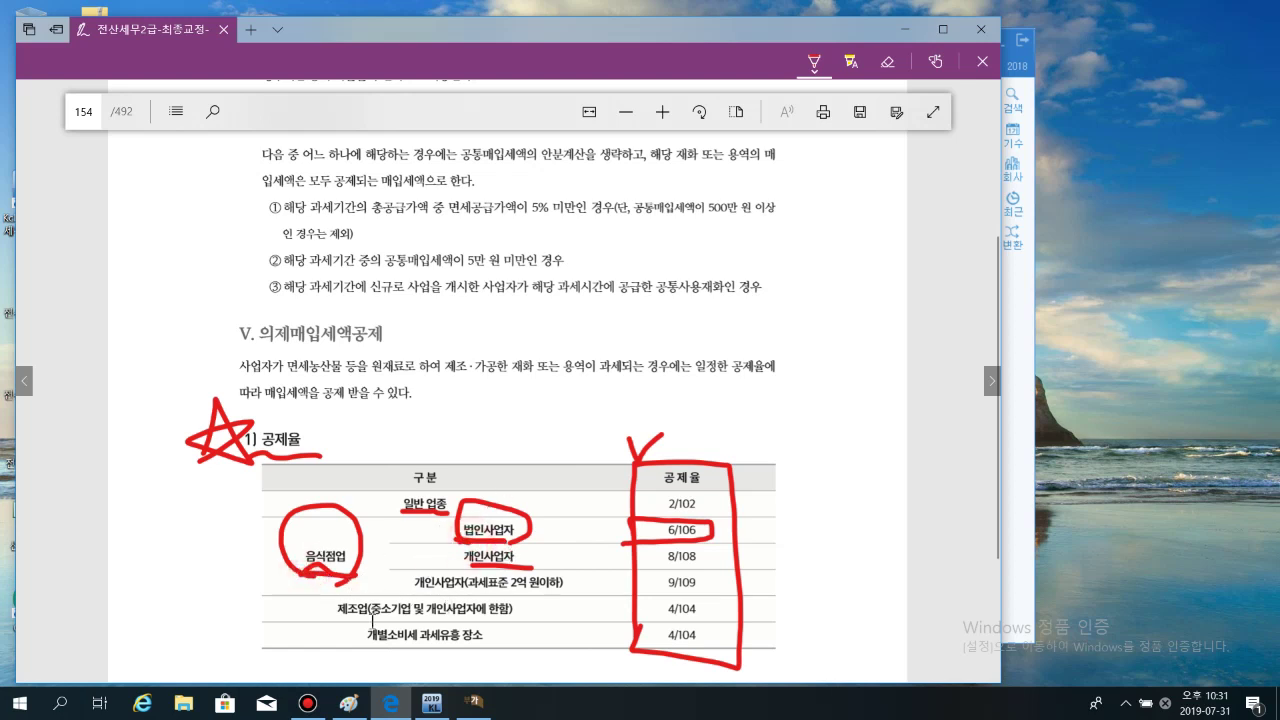
# Underline 제조업, link 일반 업종 to 2/102, circle 2/102 and 제조업's 4/104, and underline 과세유흥 장소 with an X
pyautogui.moveTo(328, 617); pyautogui.dragTo(478, 629)
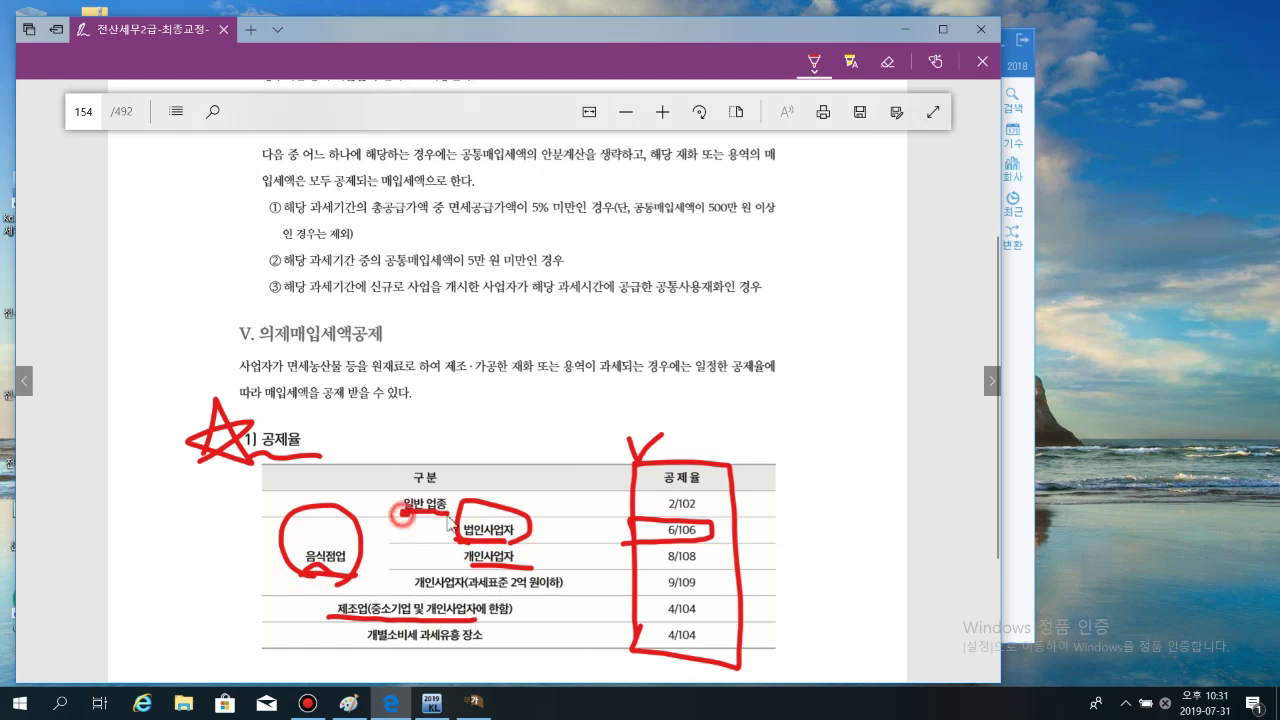
pyautogui.moveTo(401, 513); pyautogui.dragTo(660, 514)
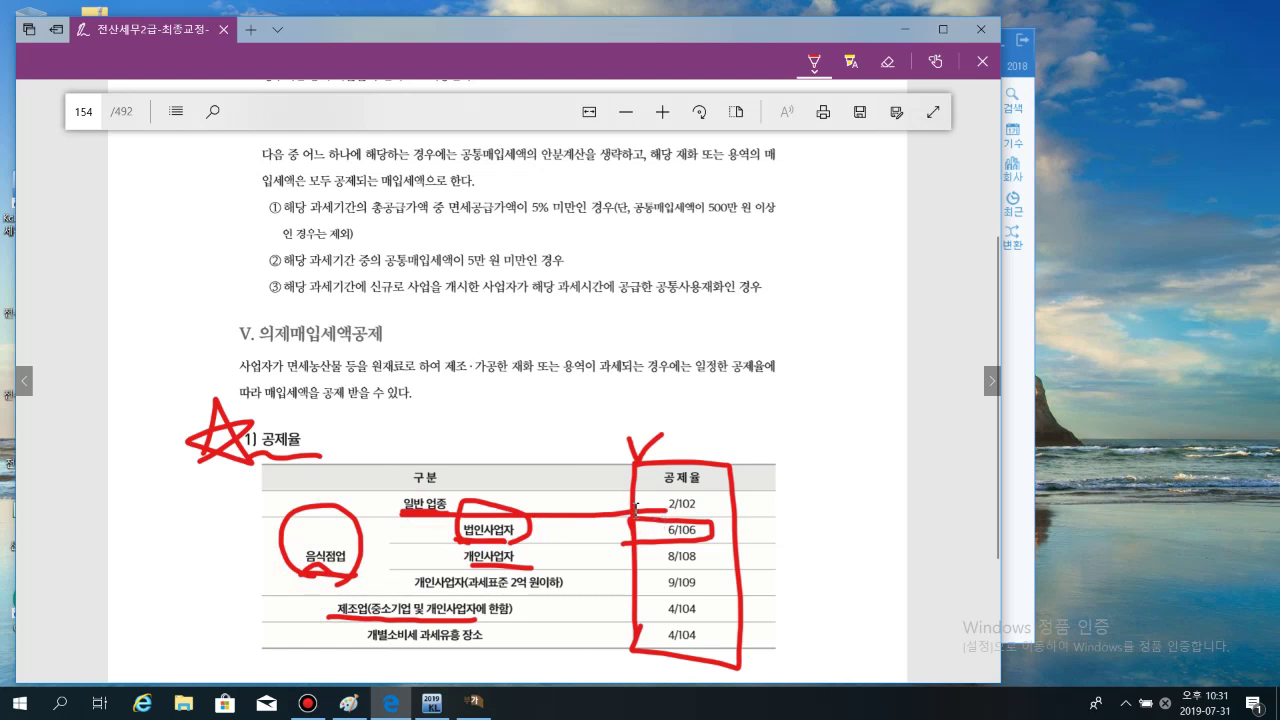
pyautogui.moveTo(692, 484); pyautogui.dragTo(648, 506)
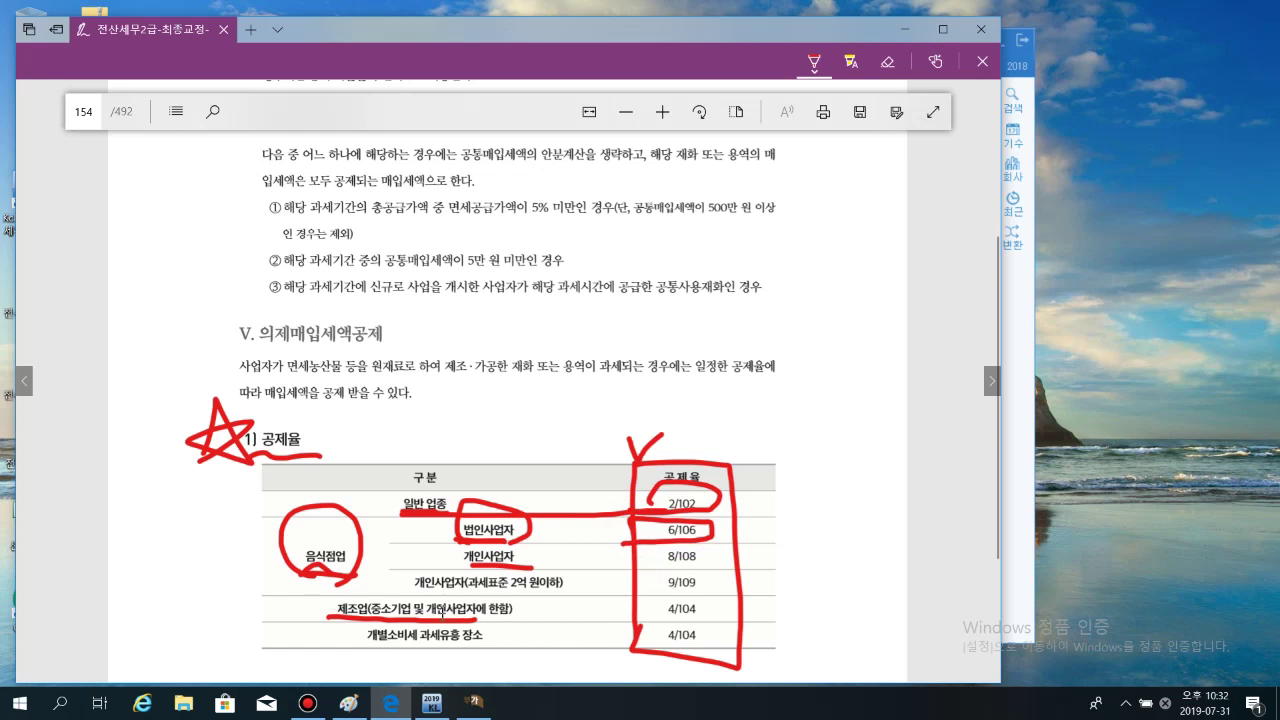
pyautogui.moveTo(641, 620); pyautogui.dragTo(722, 608)
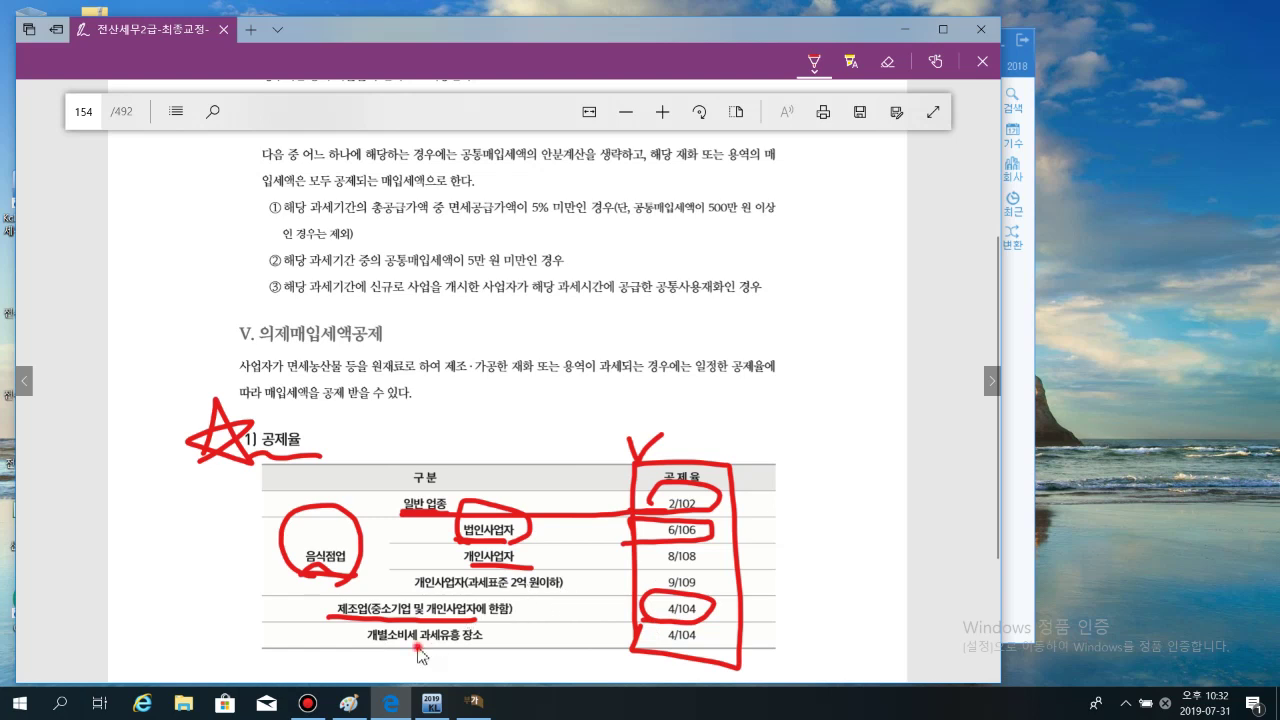
pyautogui.moveTo(418, 649)
pyautogui.mouseDown()
pyautogui.moveTo(497, 648)
pyautogui.moveTo(481, 648)
pyautogui.mouseUp()
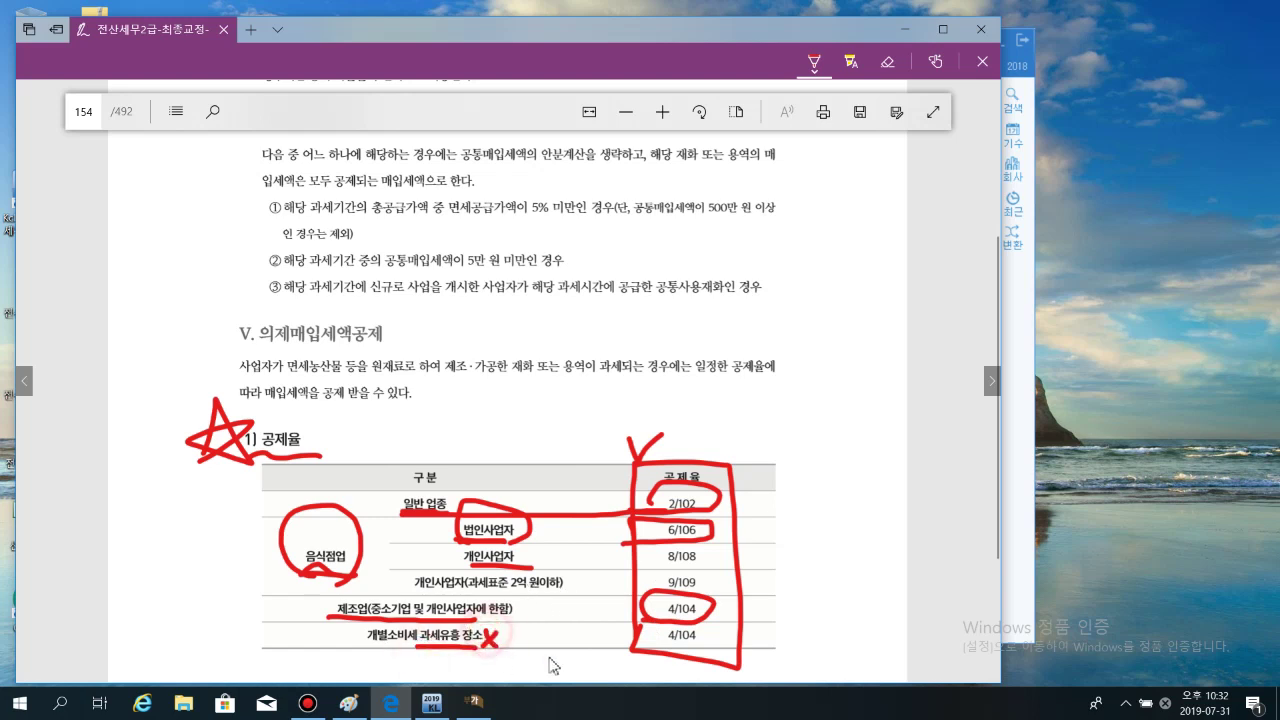
pyautogui.click(633, 655)
# Switch back to KcLep's 의제매입세액공제신고서, try 4/104 as the 사과 line's 공제율, and set it to 6/106
pyautogui.click(1010, 318)
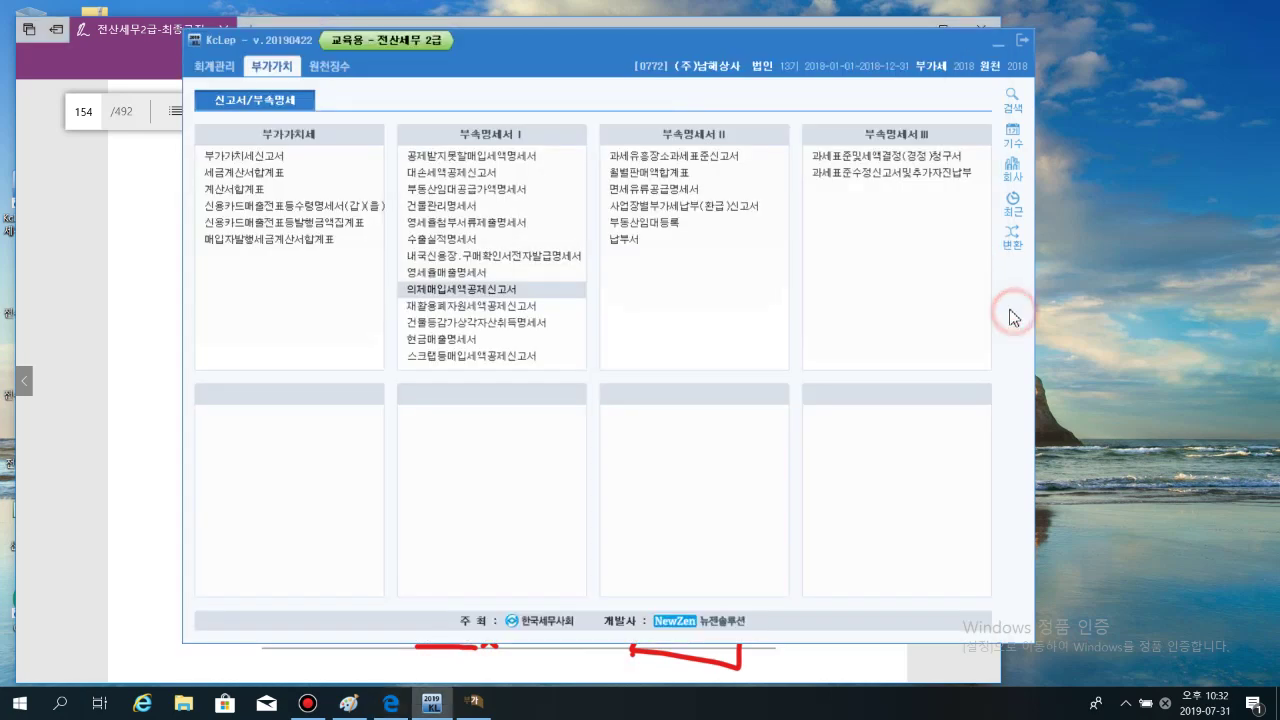
pyautogui.click(491, 289)
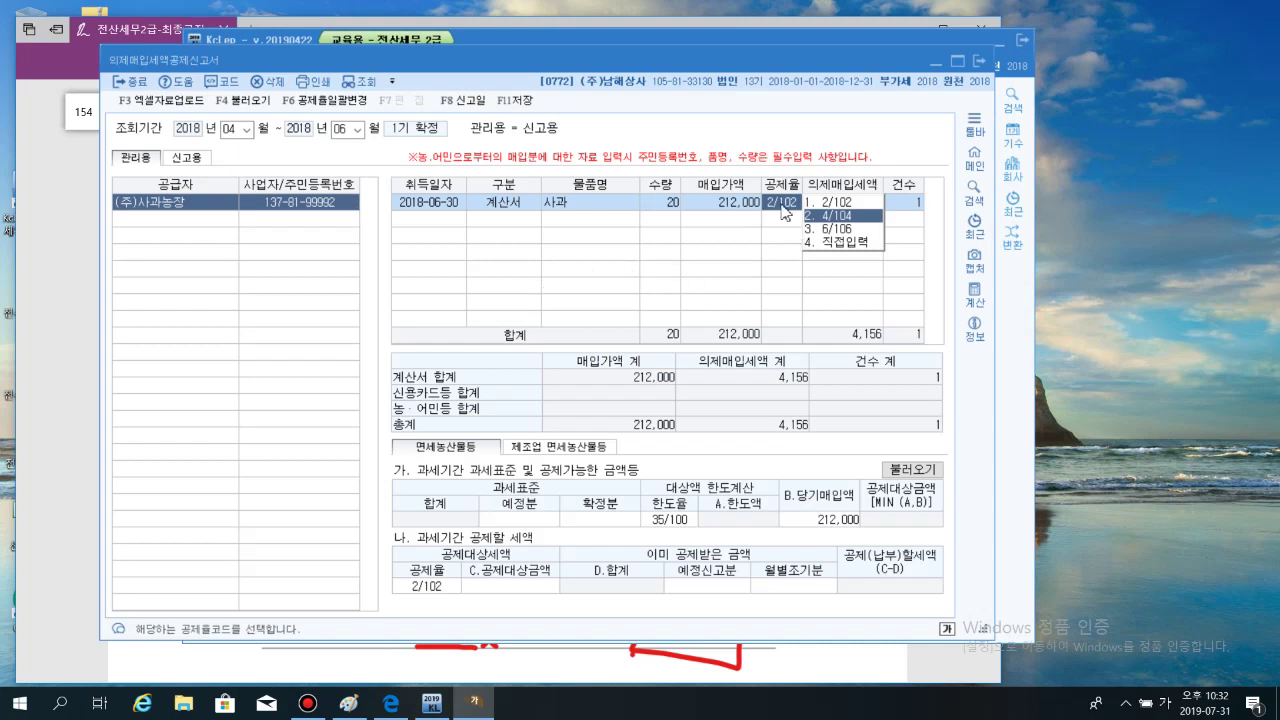
pyautogui.click(842, 215)
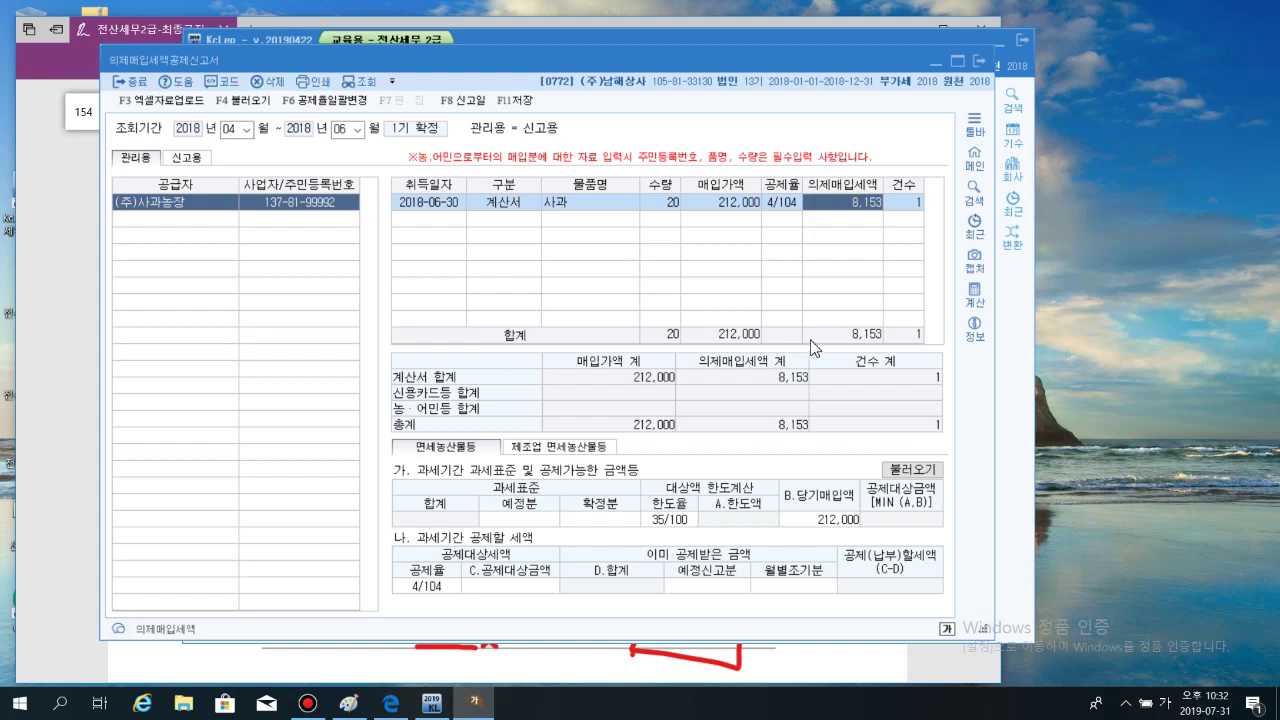
pyautogui.click(788, 203)
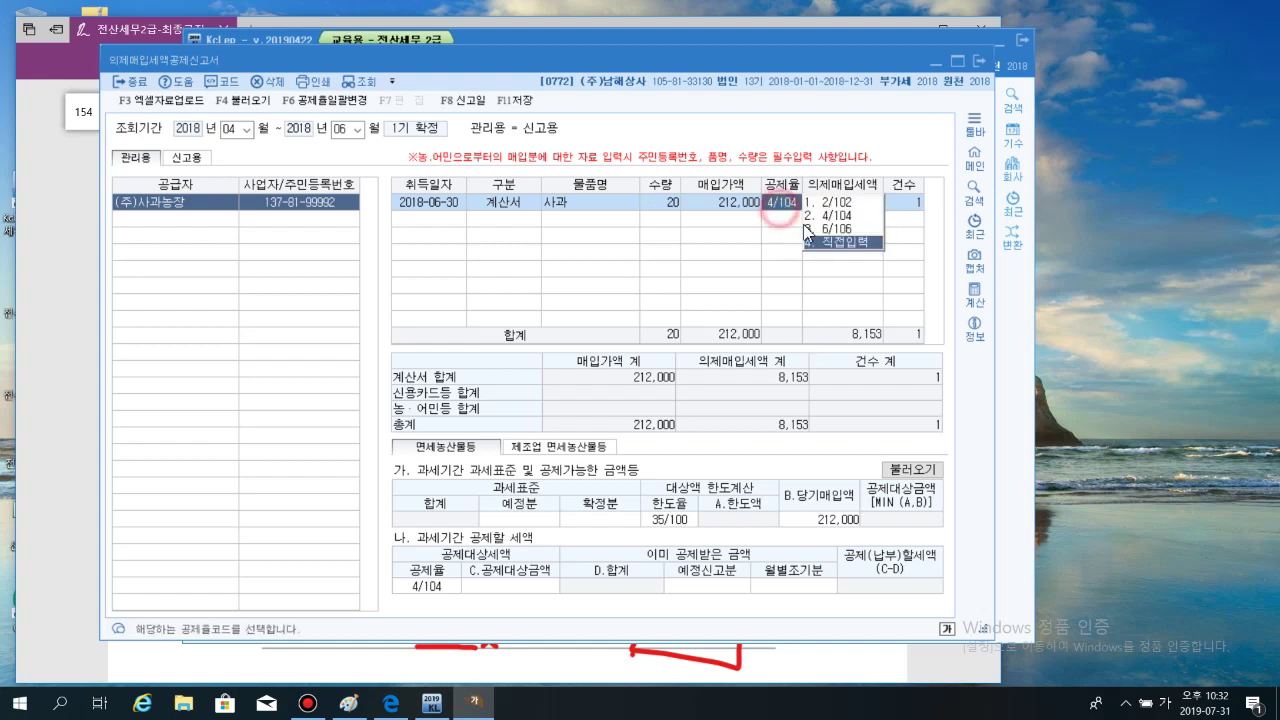
pyautogui.click(843, 229)
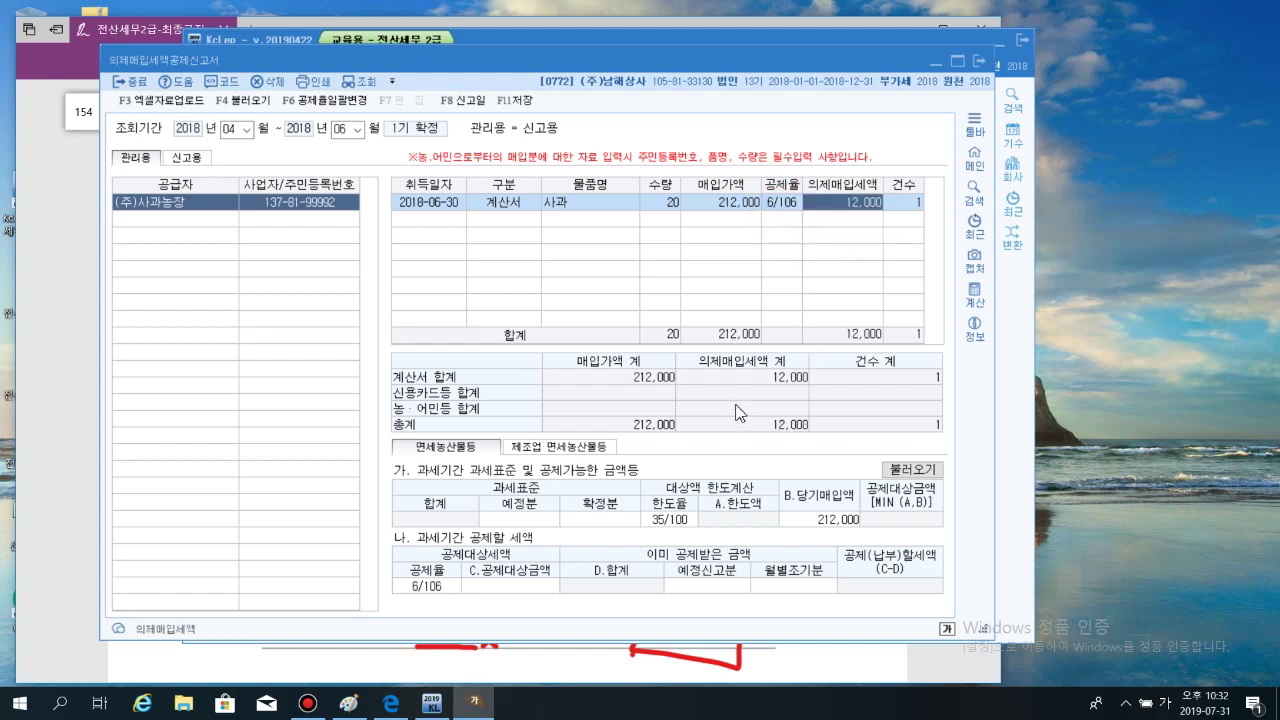
pyautogui.click(890, 219)
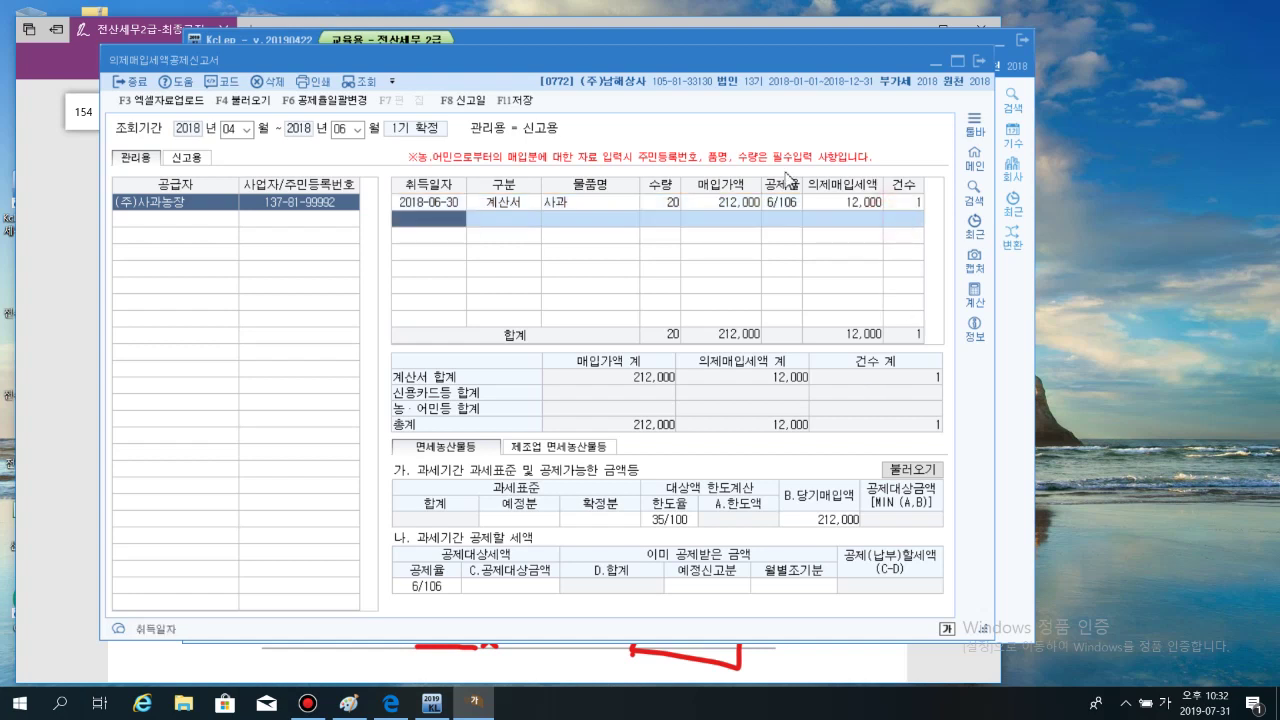
pyautogui.click(843, 204)
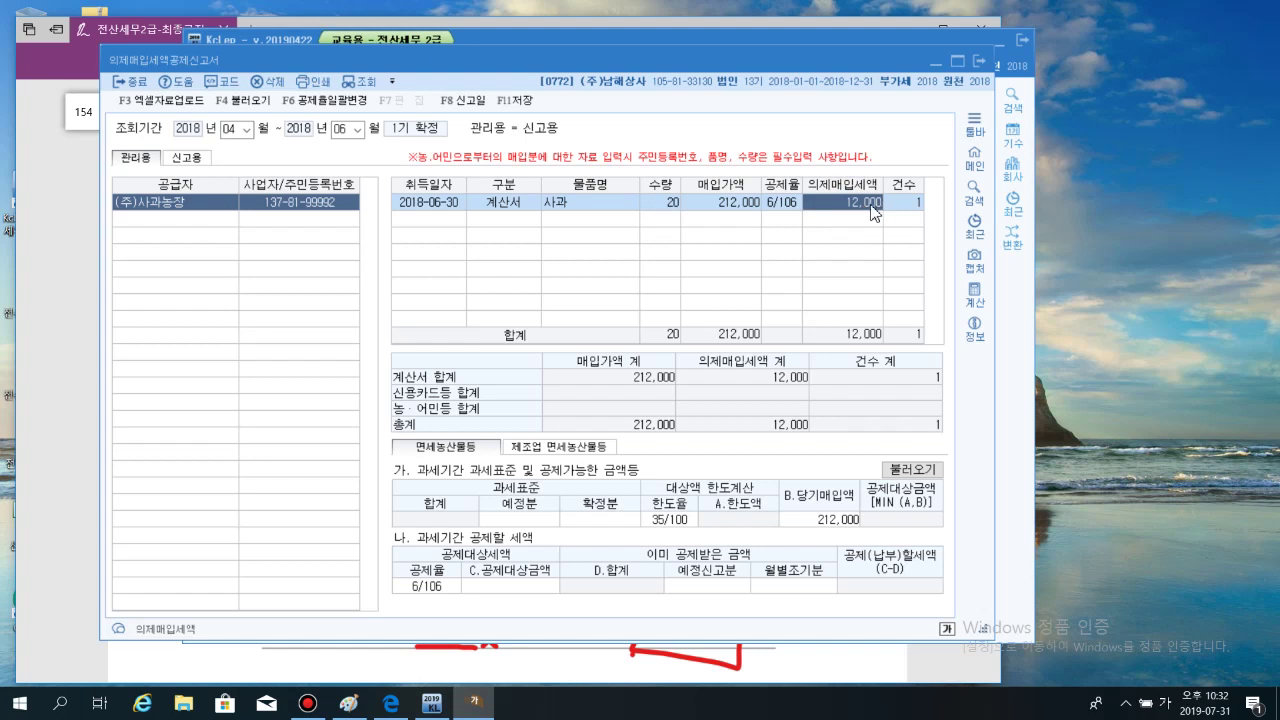
# Select the 과세표준 예정분 field, switch to the textbook PDF and go back to page 326
pyautogui.click(519, 522)
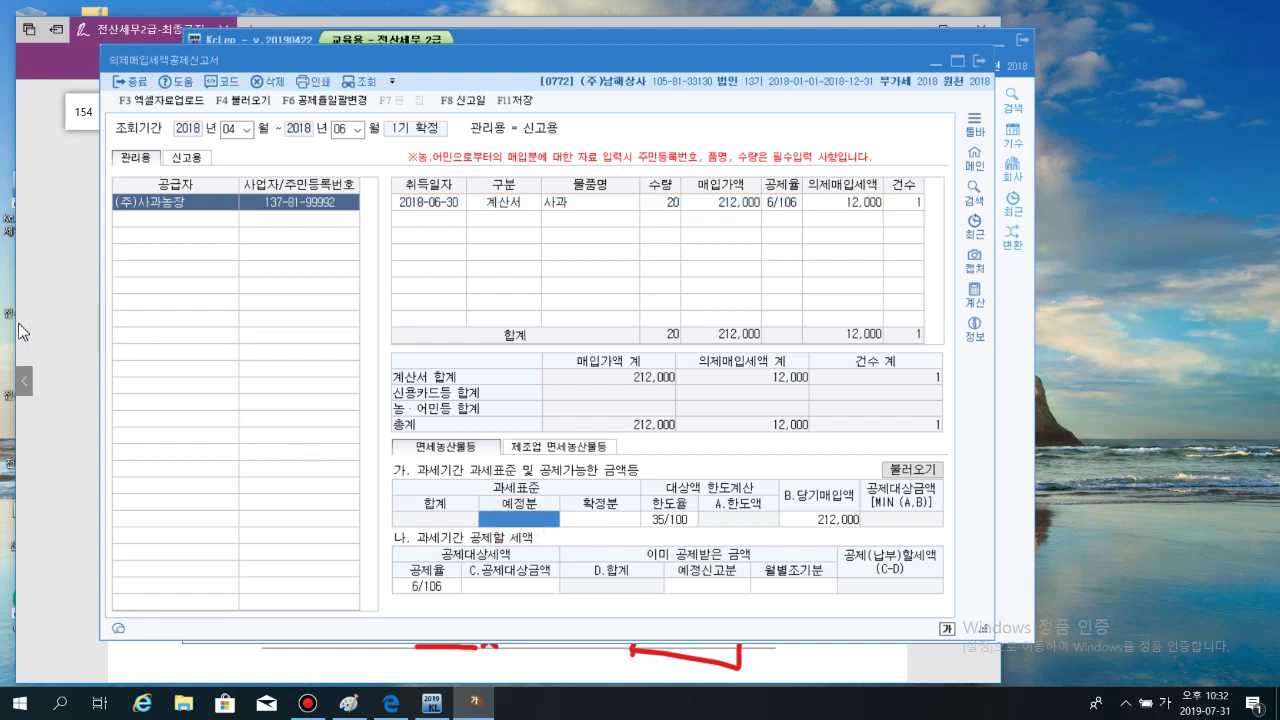
pyautogui.click(62, 275)
pyautogui.click(88, 112)
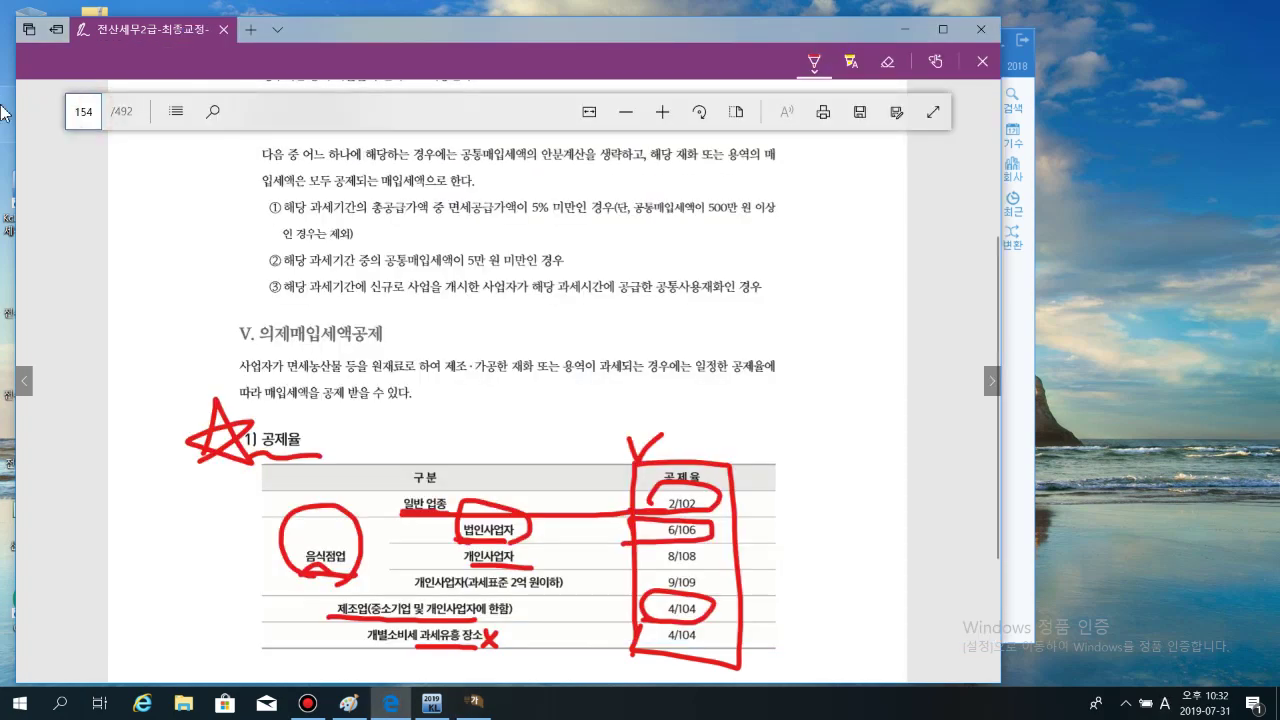
pyautogui.click(78, 112)
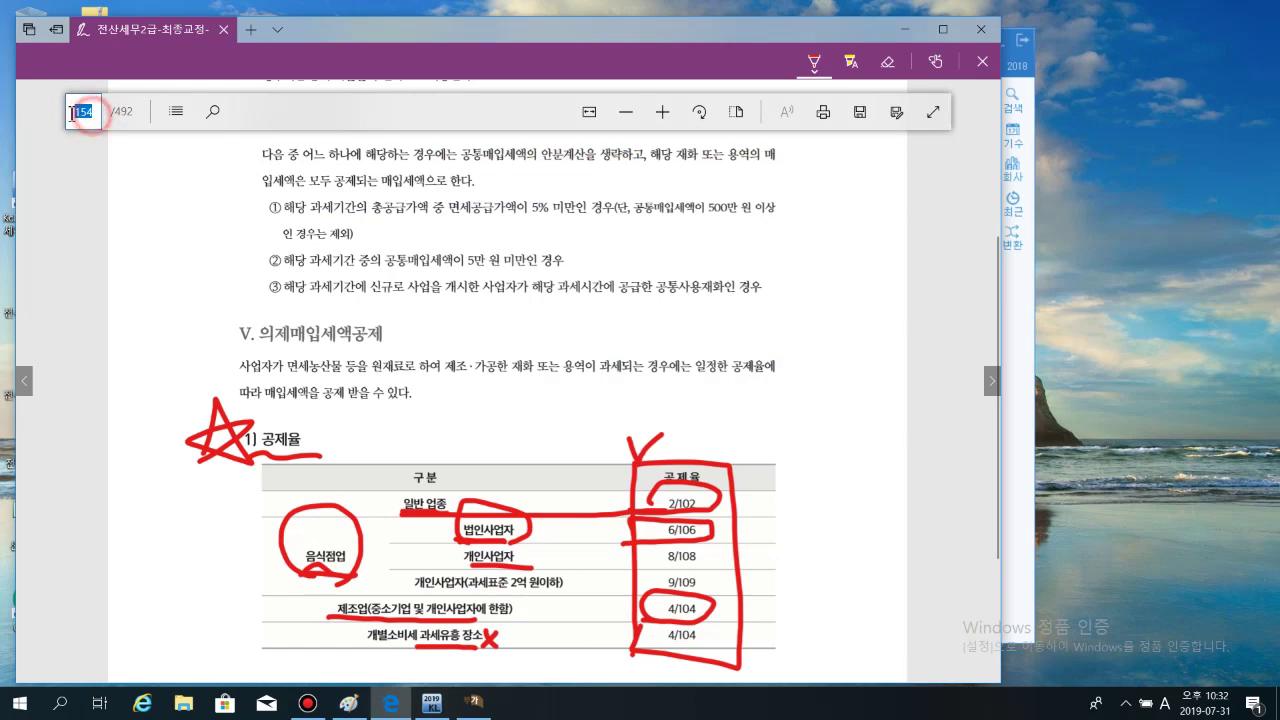
pyautogui.press('BackSpace')
pyautogui.write('326')
pyautogui.press('Return')
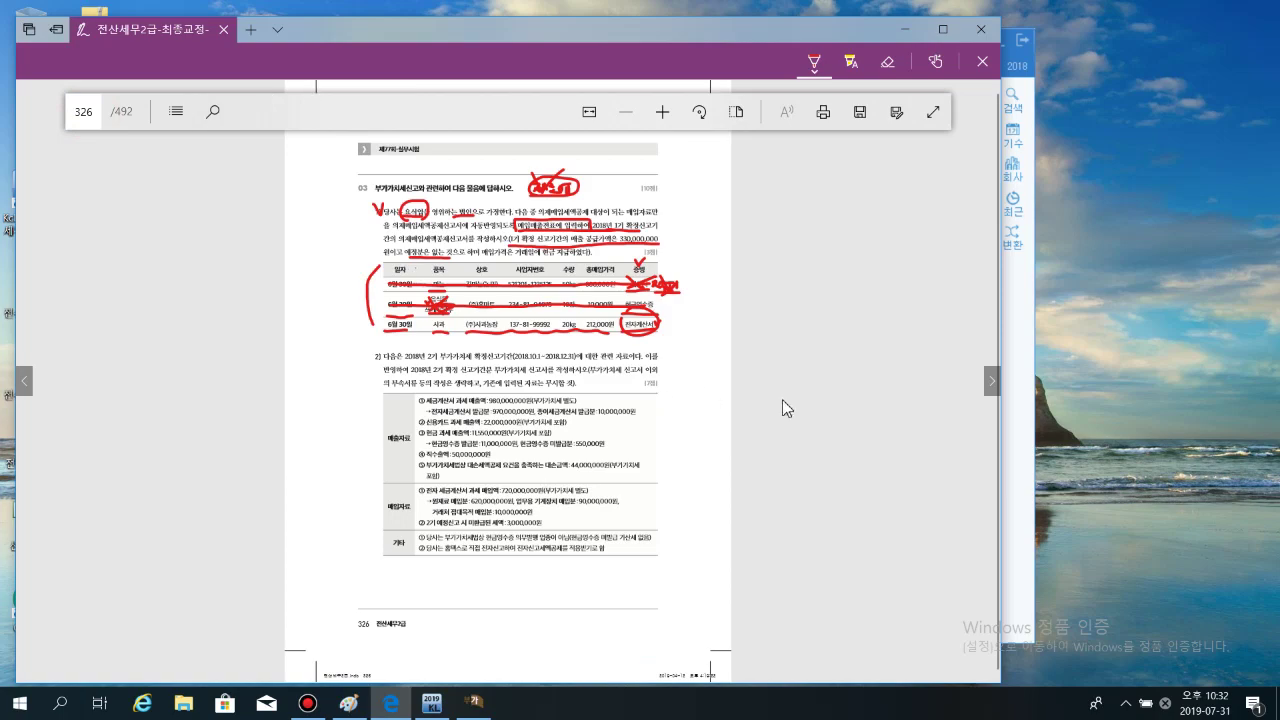
# Check the sales supply amount in page 326's question and enter 330,000,000 as the 과세표준 확정분 in KcLep's 의제매입세액공제신고서
pyautogui.scroll(5, 725, 438)
pyautogui.scroll(5, 639, 386)
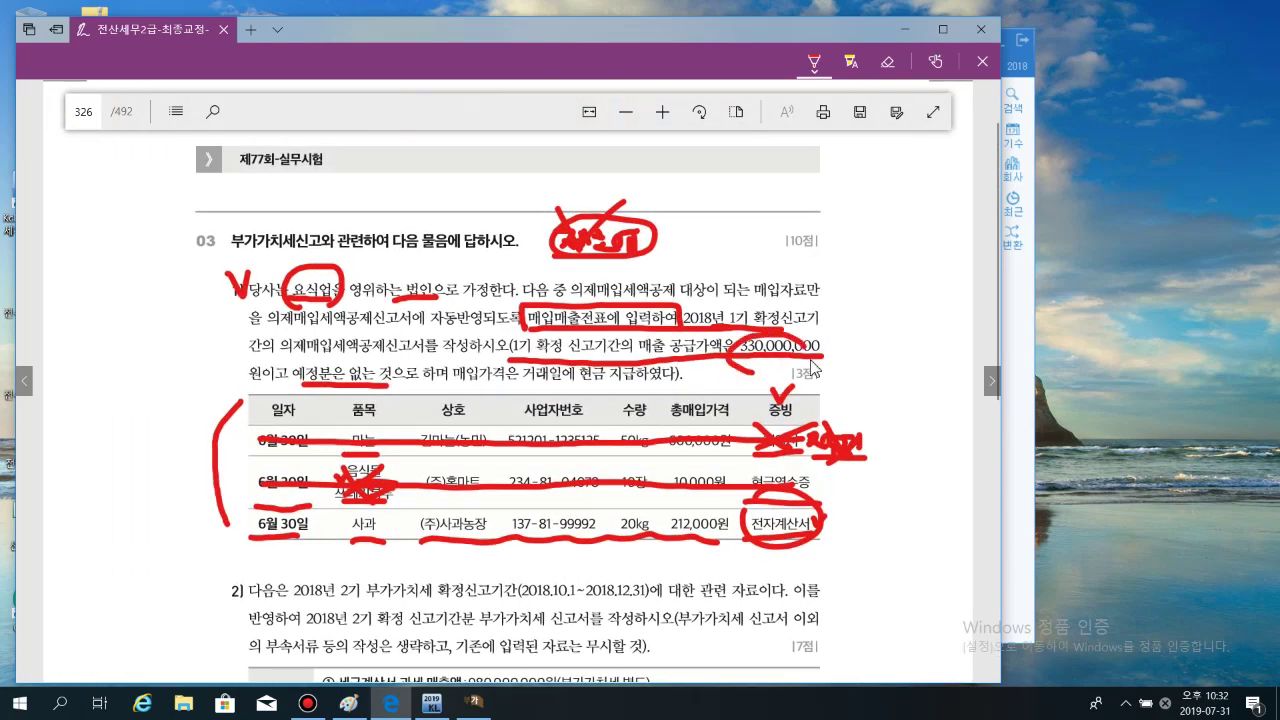
pyautogui.click(1013, 376)
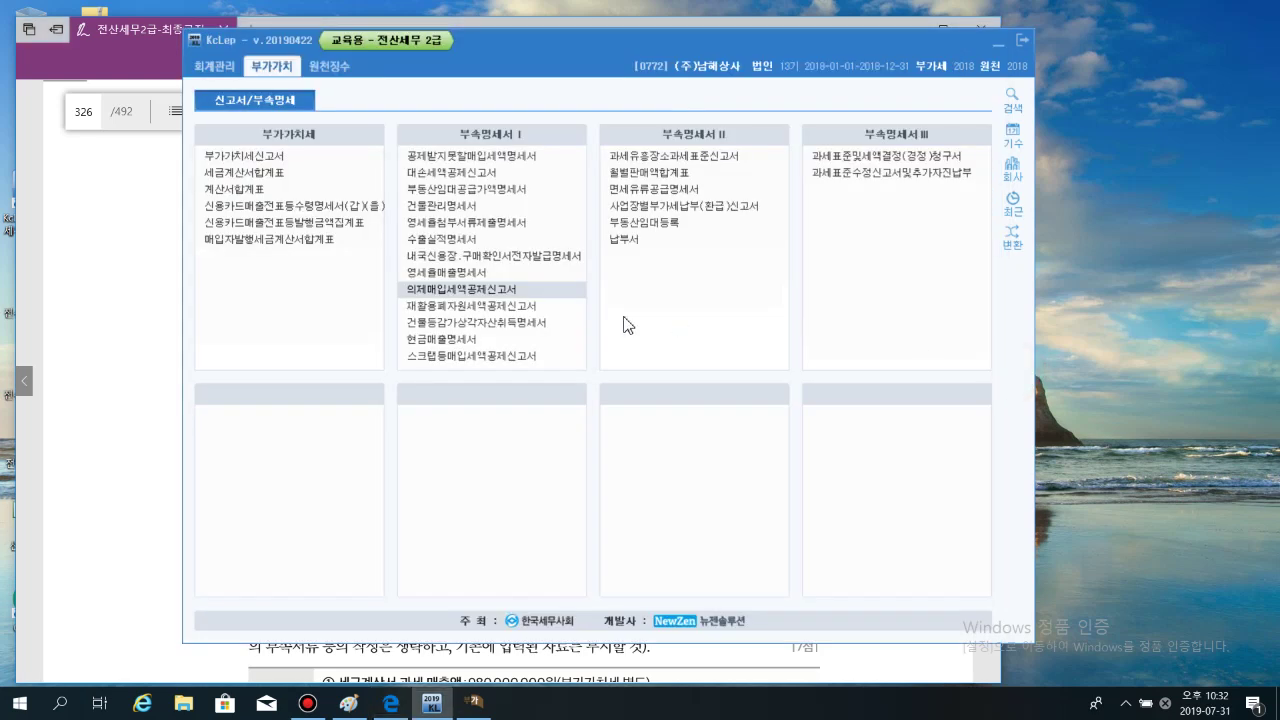
pyautogui.click(550, 290)
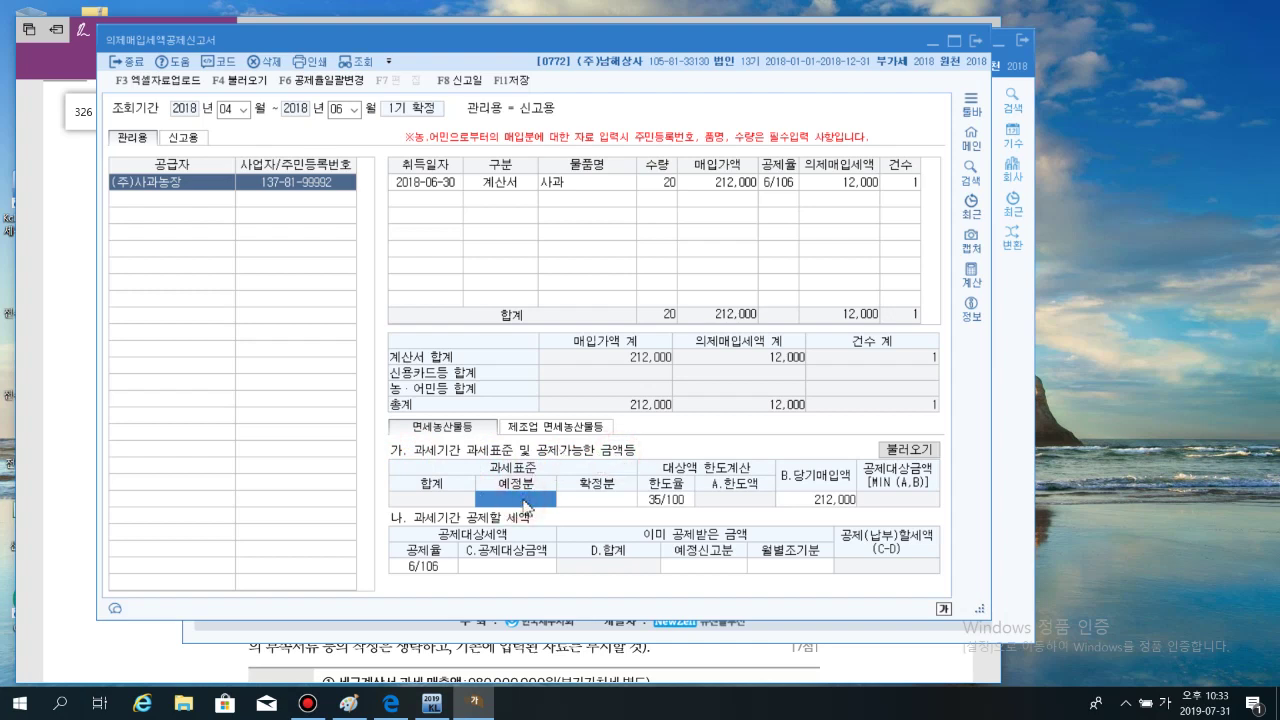
pyautogui.press('Return')
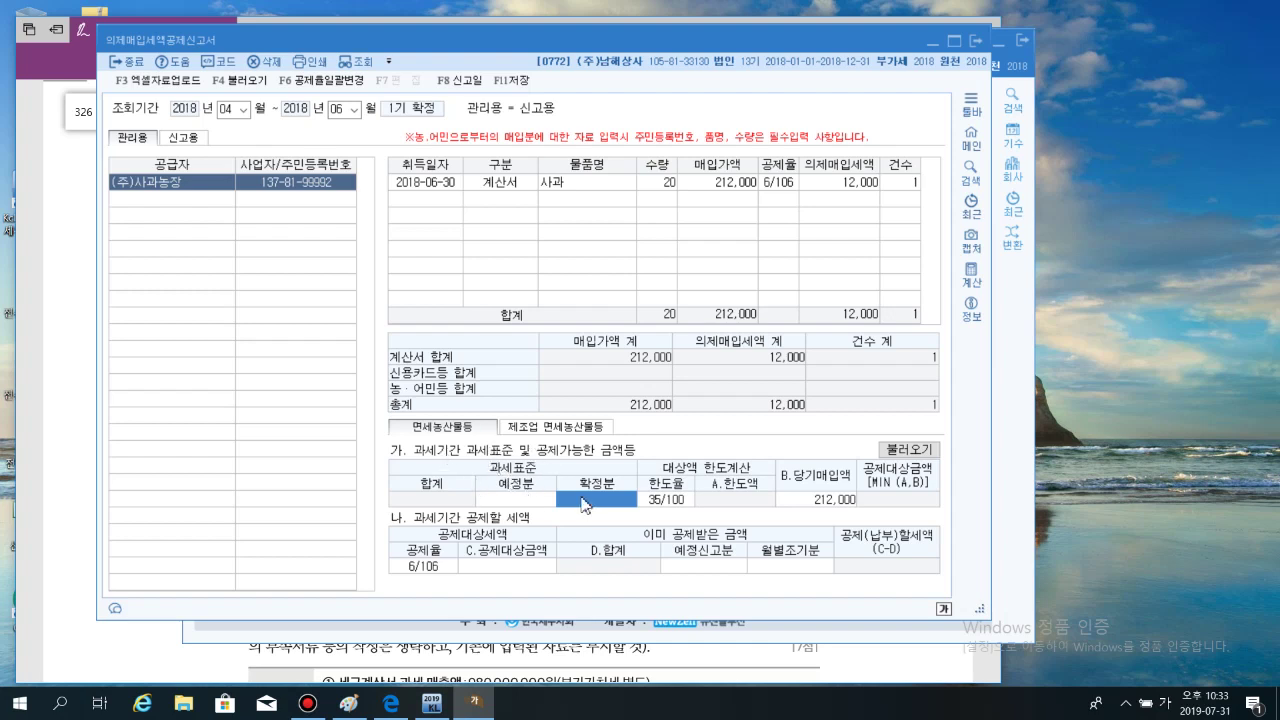
pyautogui.write('330,000,000')
pyautogui.press('Return')
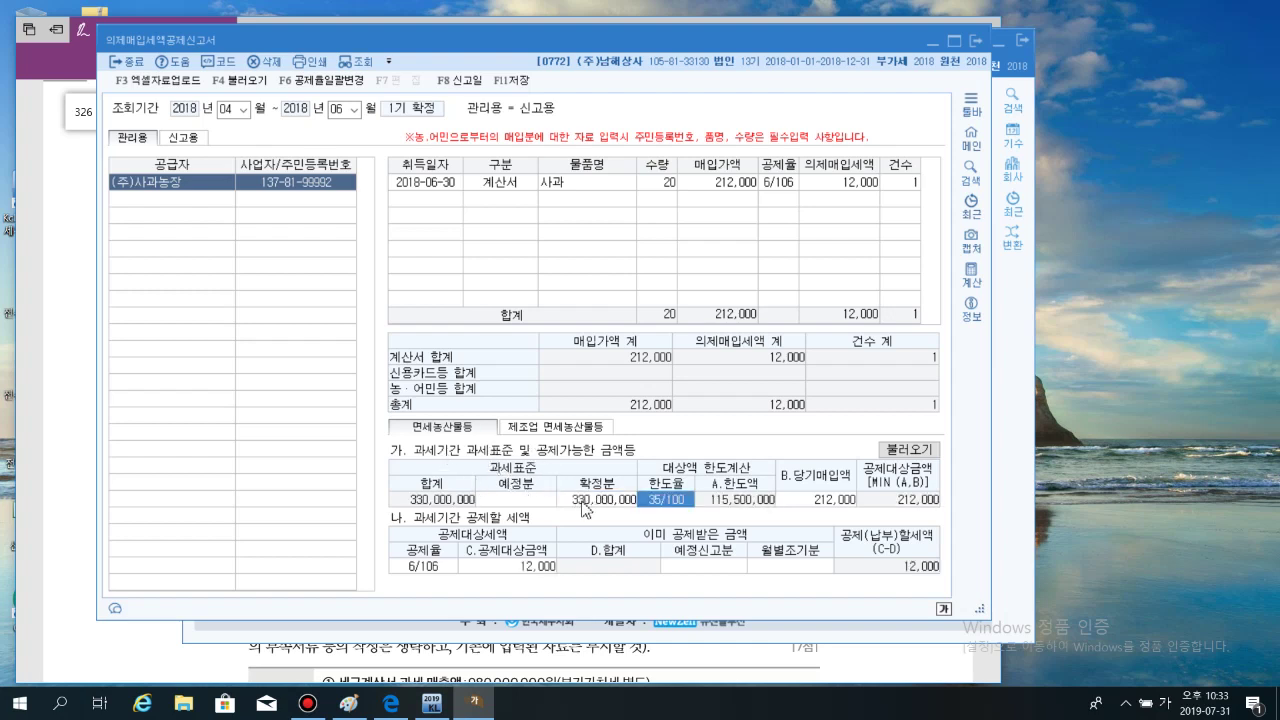
# Examine the A.한도액, B.당기매입액 and 이미 공제받은 금액 예정신고분 fields of the deduction calculation
pyautogui.click(755, 503)
pyautogui.click(815, 499)
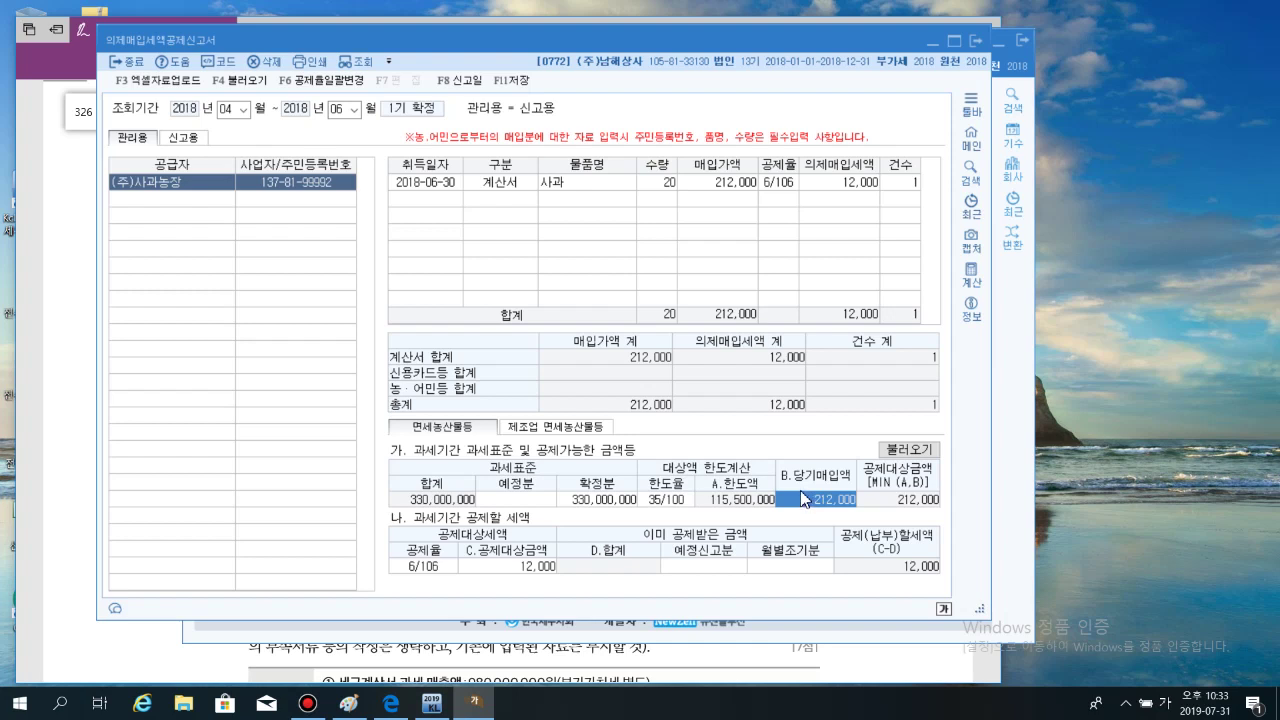
pyautogui.click(656, 536)
pyautogui.click(702, 562)
pyautogui.click(698, 566)
pyautogui.click(669, 544)
pyautogui.click(696, 537)
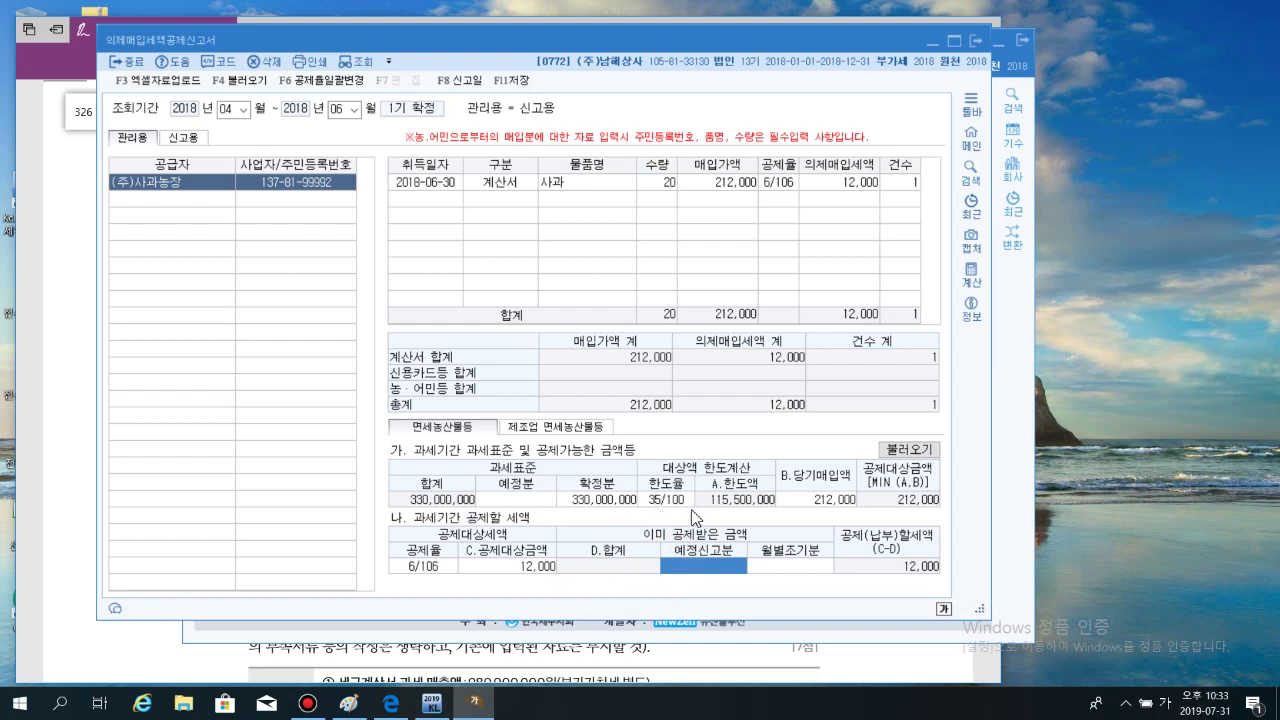
# Try 100,000,000 as the 과세표준 예정분 and 10,000 as the 예정신고분 under 이미 공제받은 금액
pyautogui.click(514, 505)
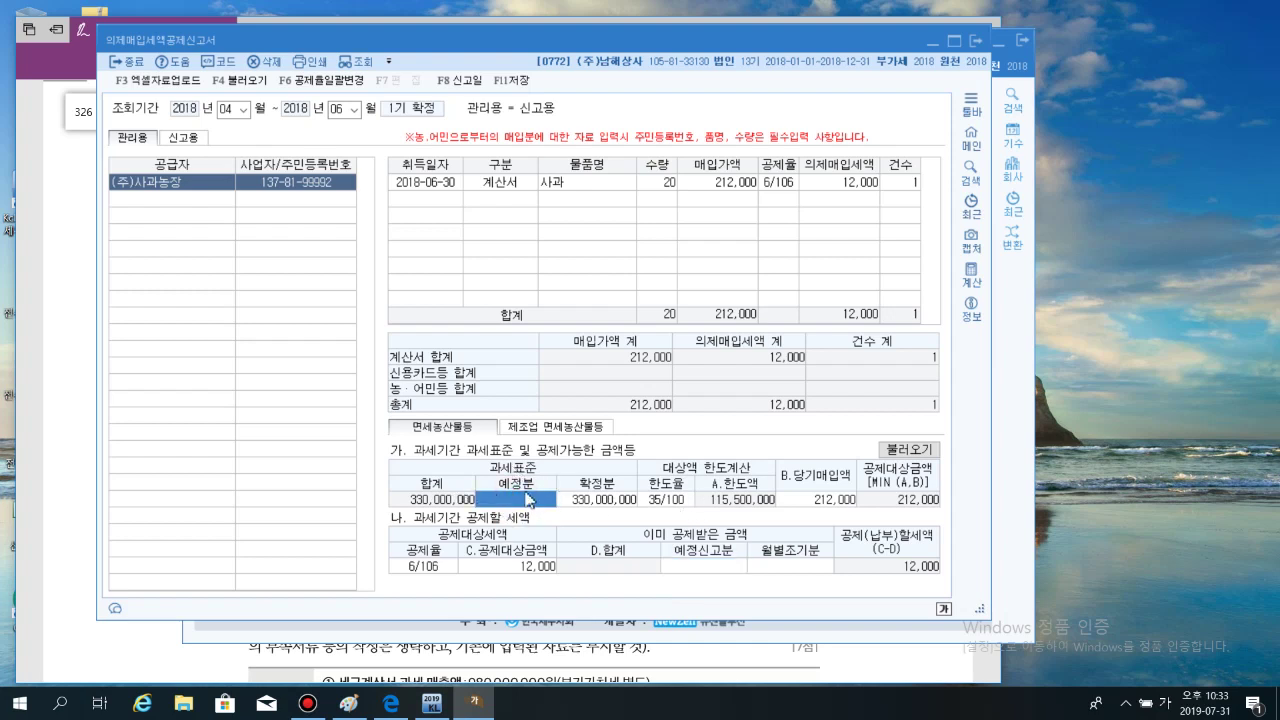
pyautogui.write('100,000,000')
pyautogui.press('Return')
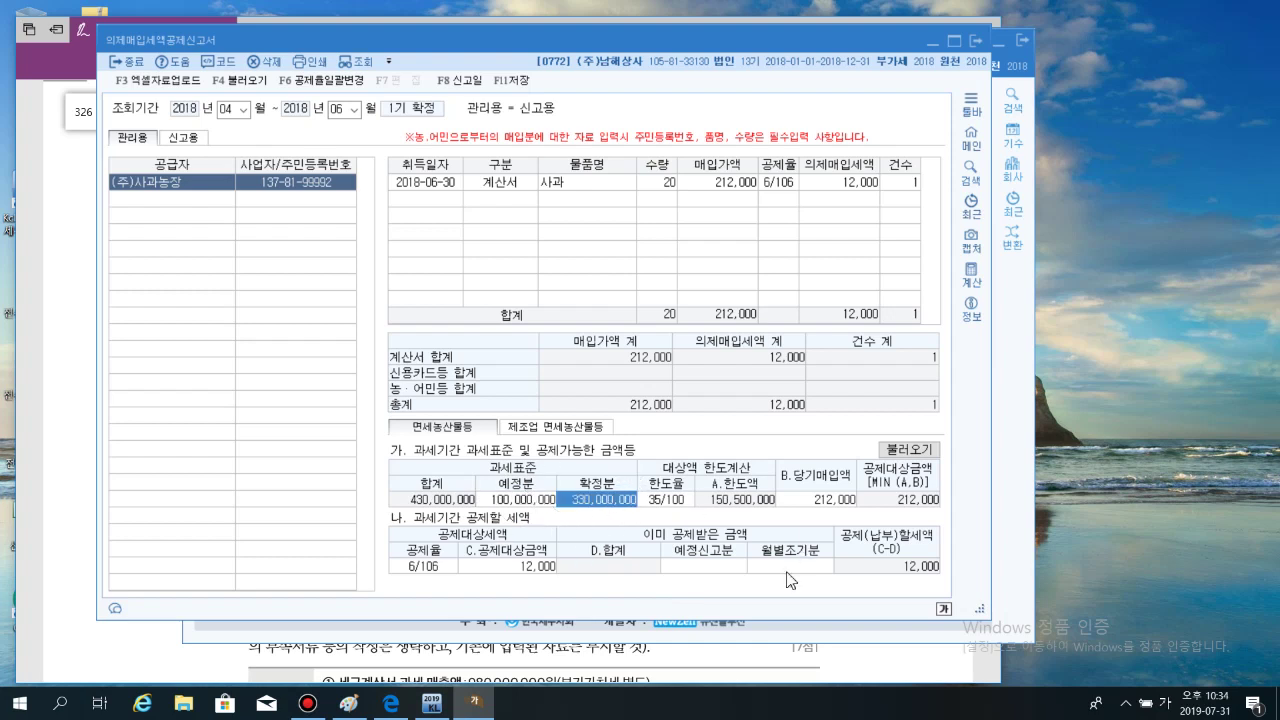
pyautogui.click(692, 571)
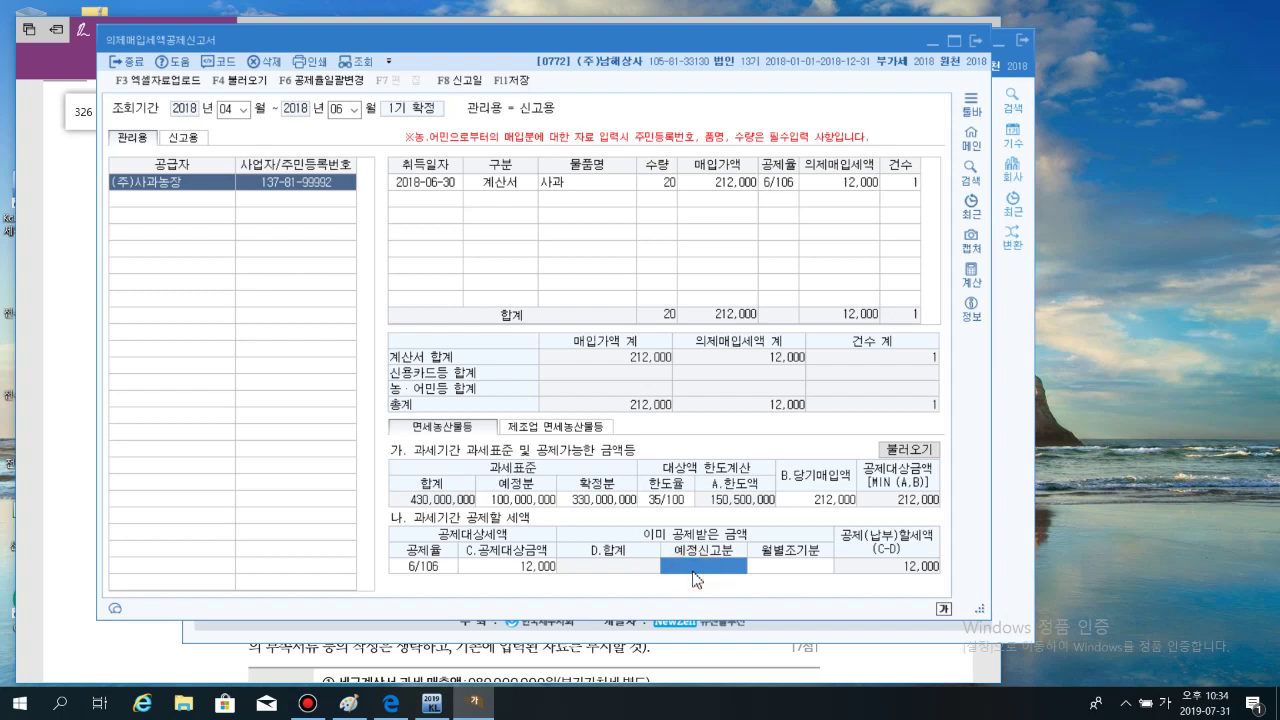
pyautogui.write('100000')
pyautogui.press('Return')
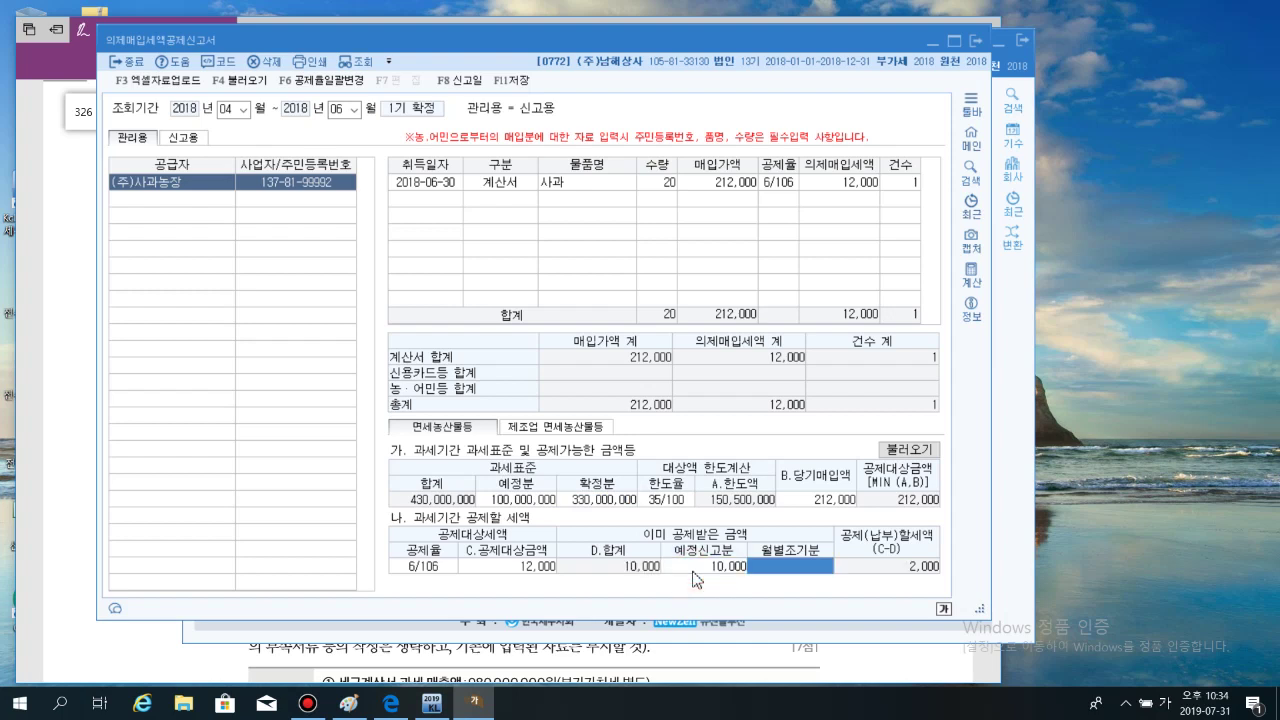
# Clear the trial 예정신고분 deduction and the trial 과세표준 예정분 amount
pyautogui.click(693, 569)
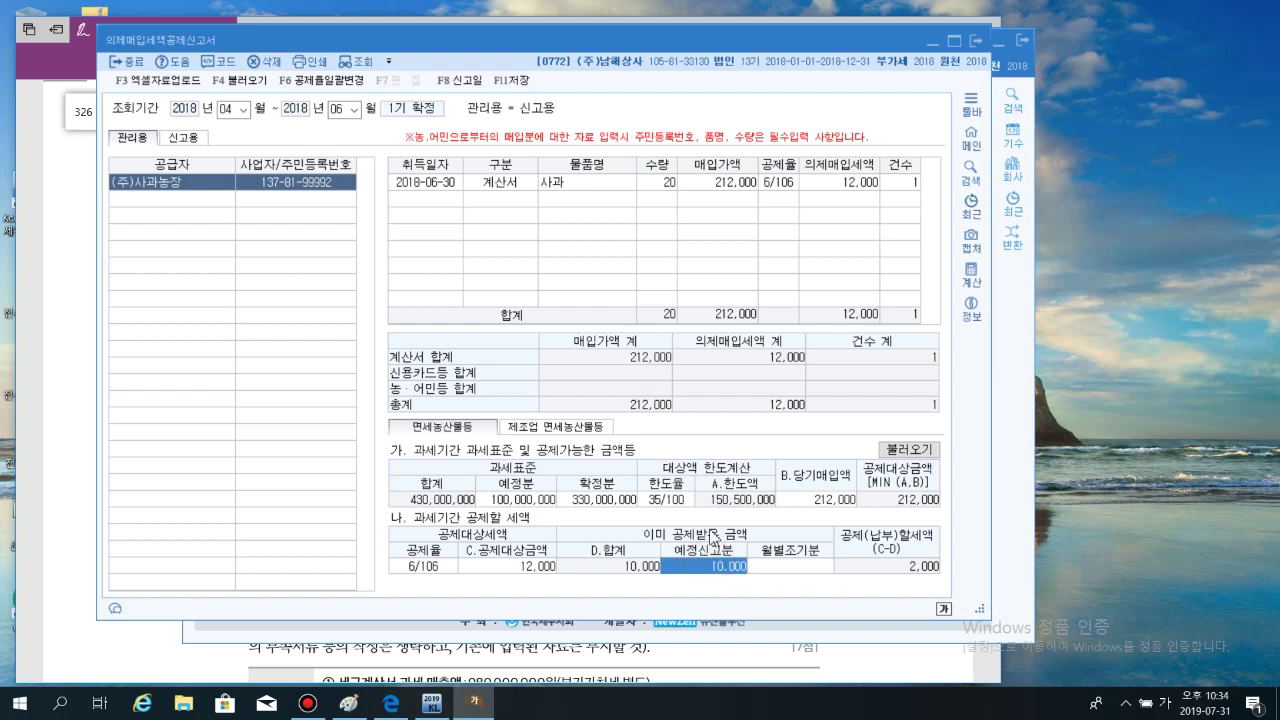
pyautogui.click(920, 567)
pyautogui.press('Delete')
pyautogui.press('Return')
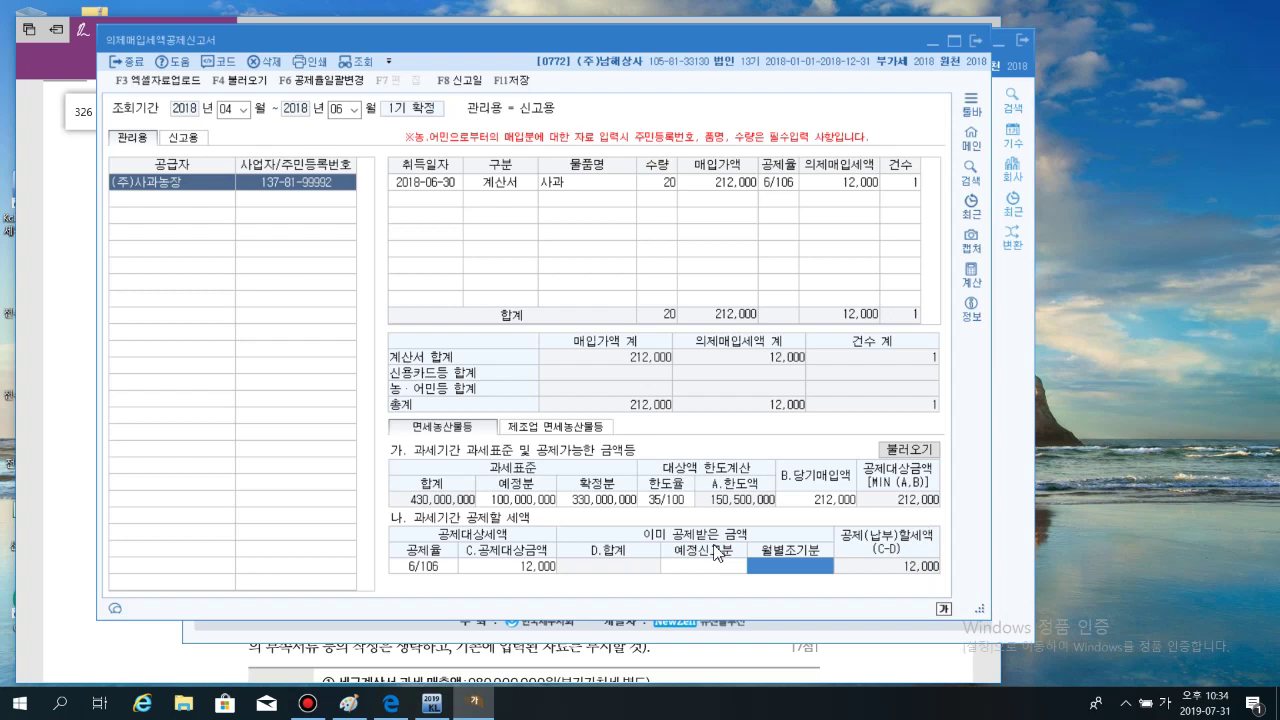
pyautogui.click(543, 500)
pyautogui.press('Delete')
pyautogui.press('Return')
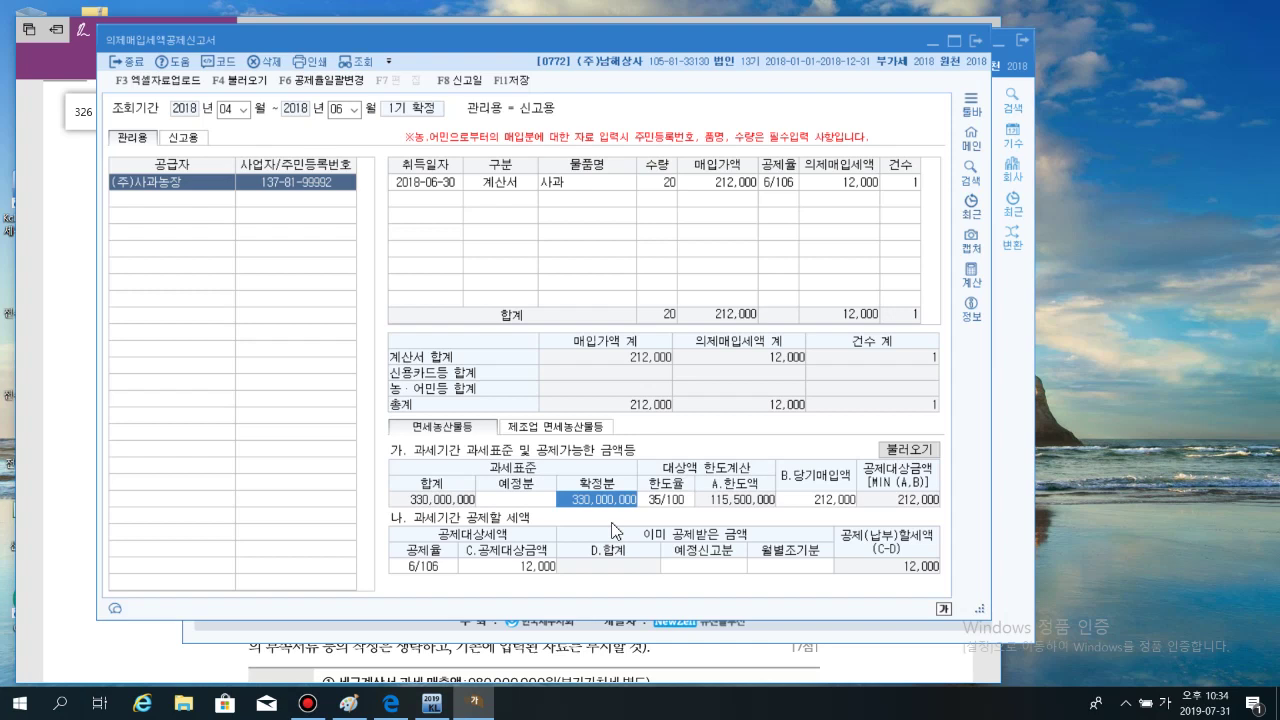
# Review the 과세표준 예정분 and 예정신고분 fields and the 사과 line's 매입가액, 공제율 and 의제매입세액
pyautogui.click(515, 502)
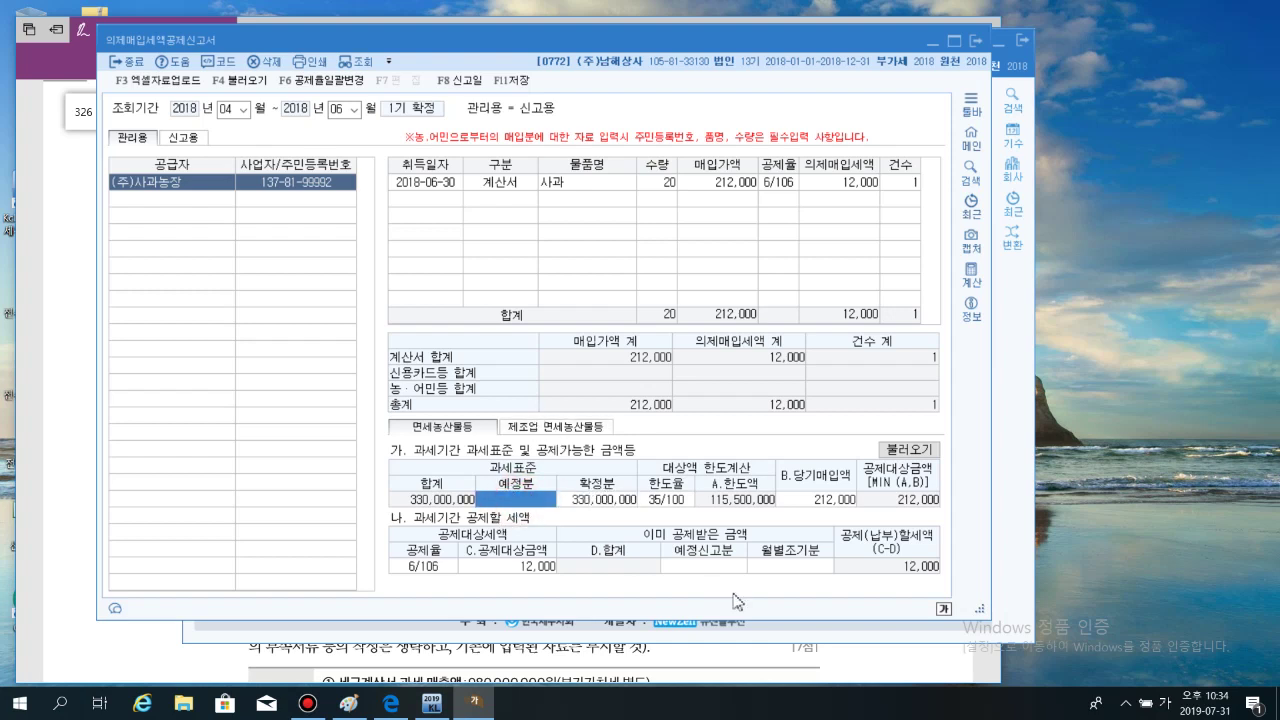
pyautogui.click(718, 567)
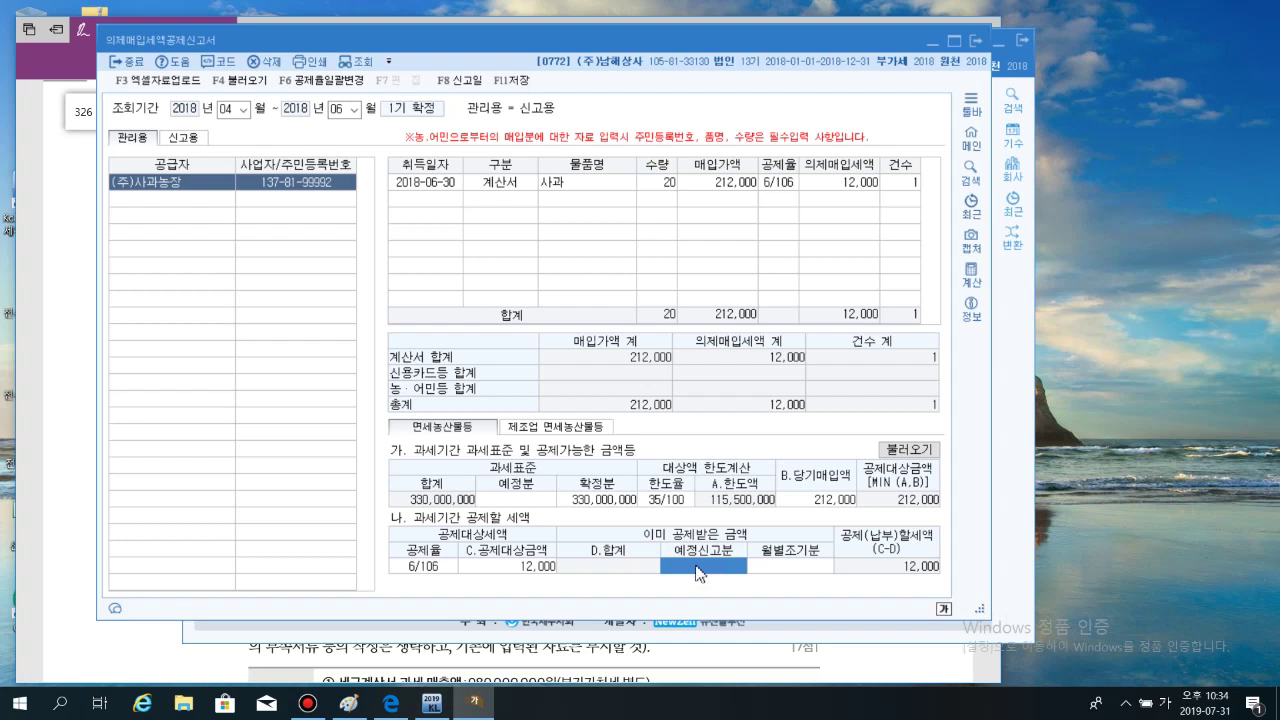
pyautogui.click(532, 500)
pyautogui.click(685, 567)
pyautogui.click(535, 500)
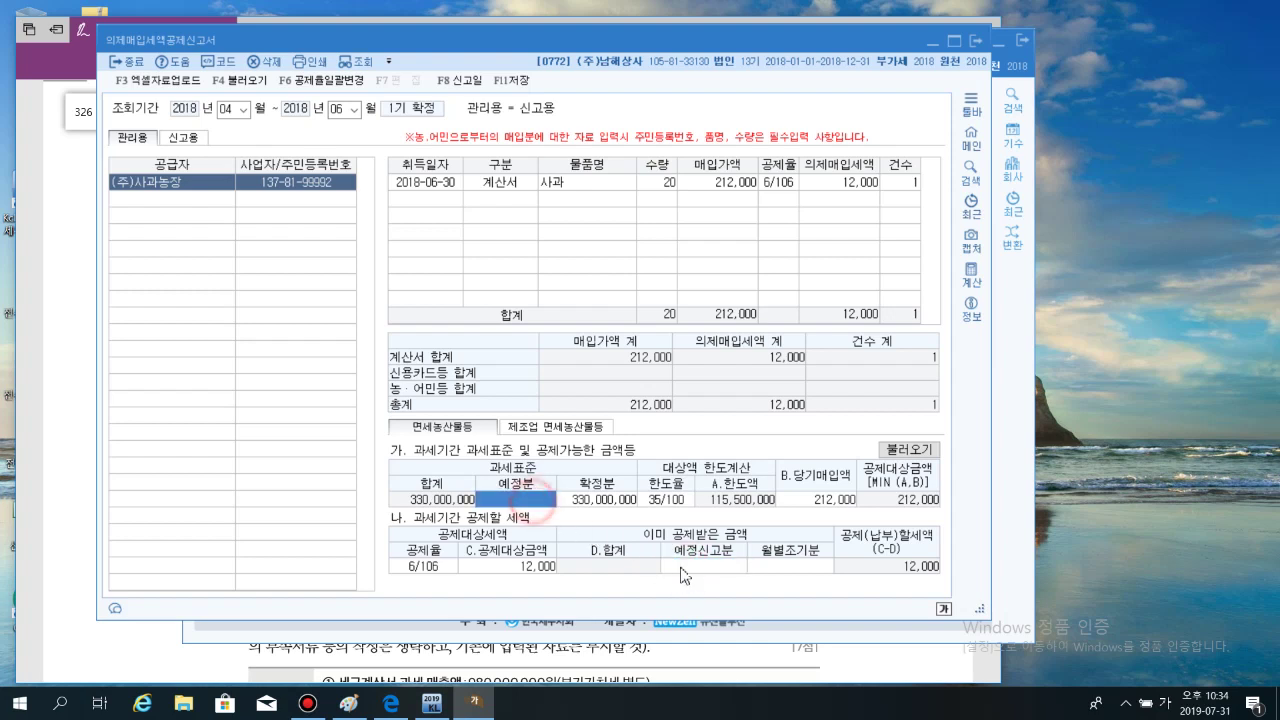
pyautogui.click(686, 567)
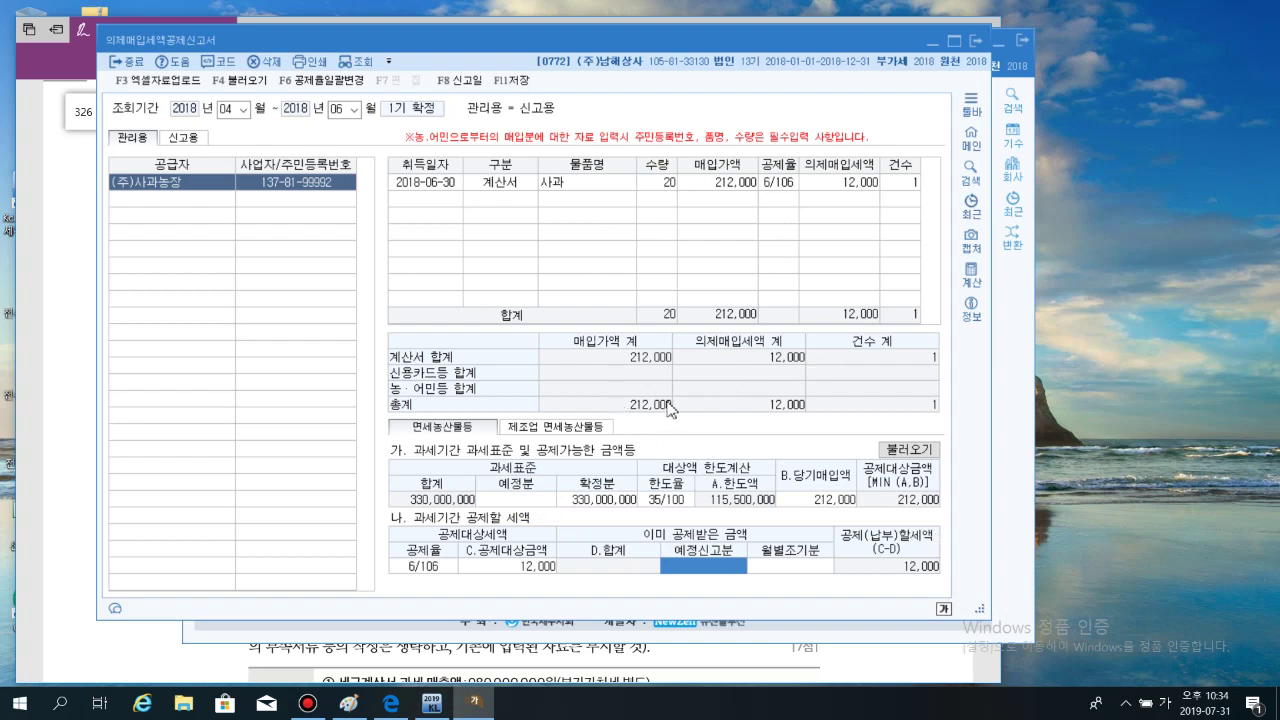
pyautogui.click(729, 186)
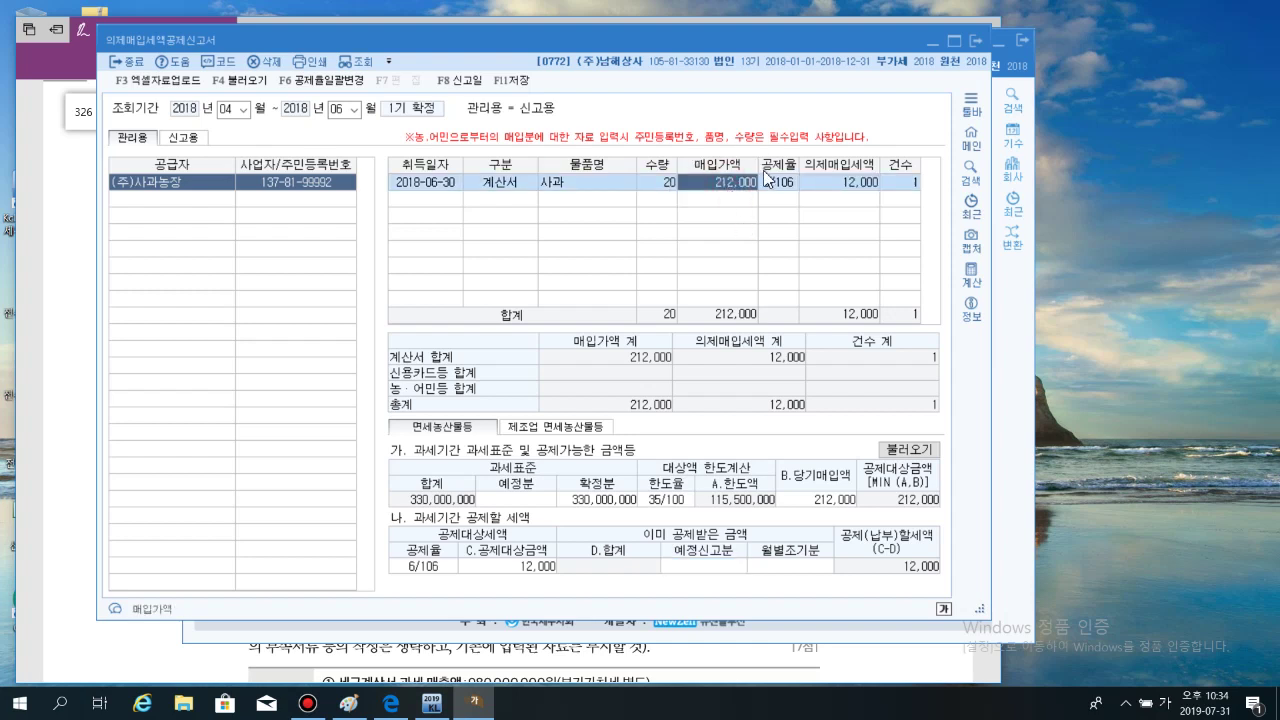
pyautogui.click(787, 188)
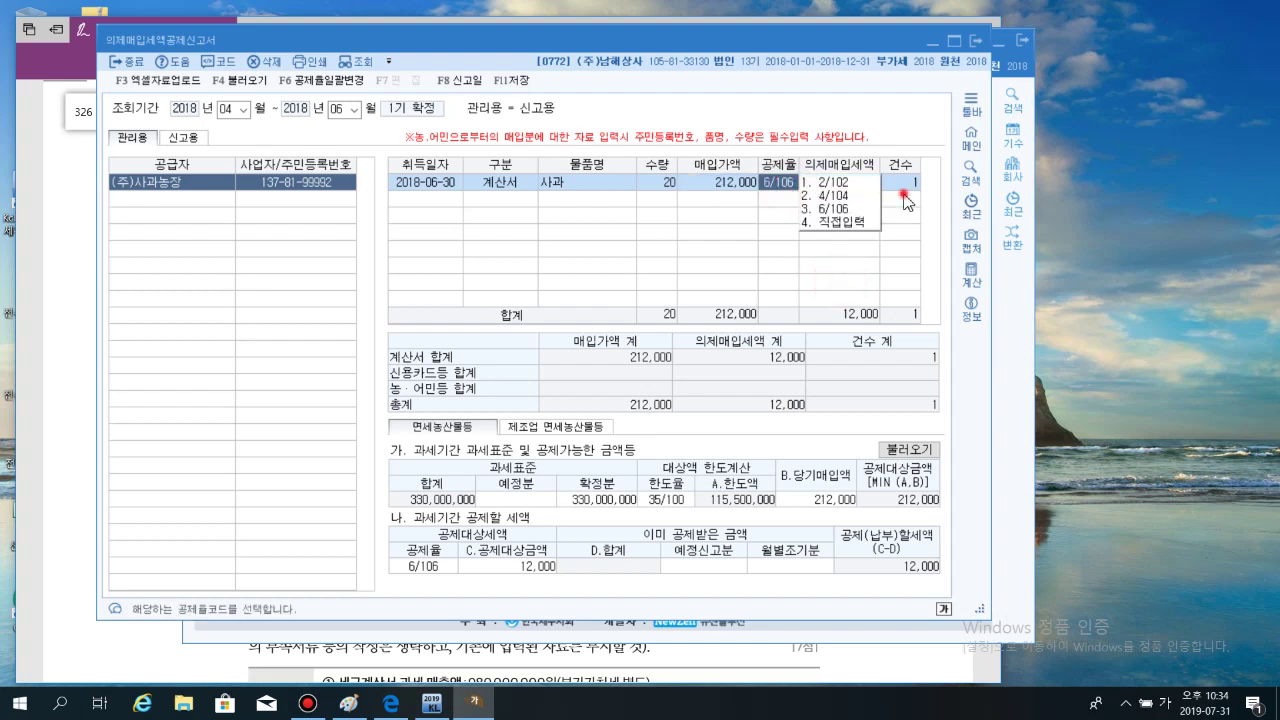
pyautogui.click(846, 181)
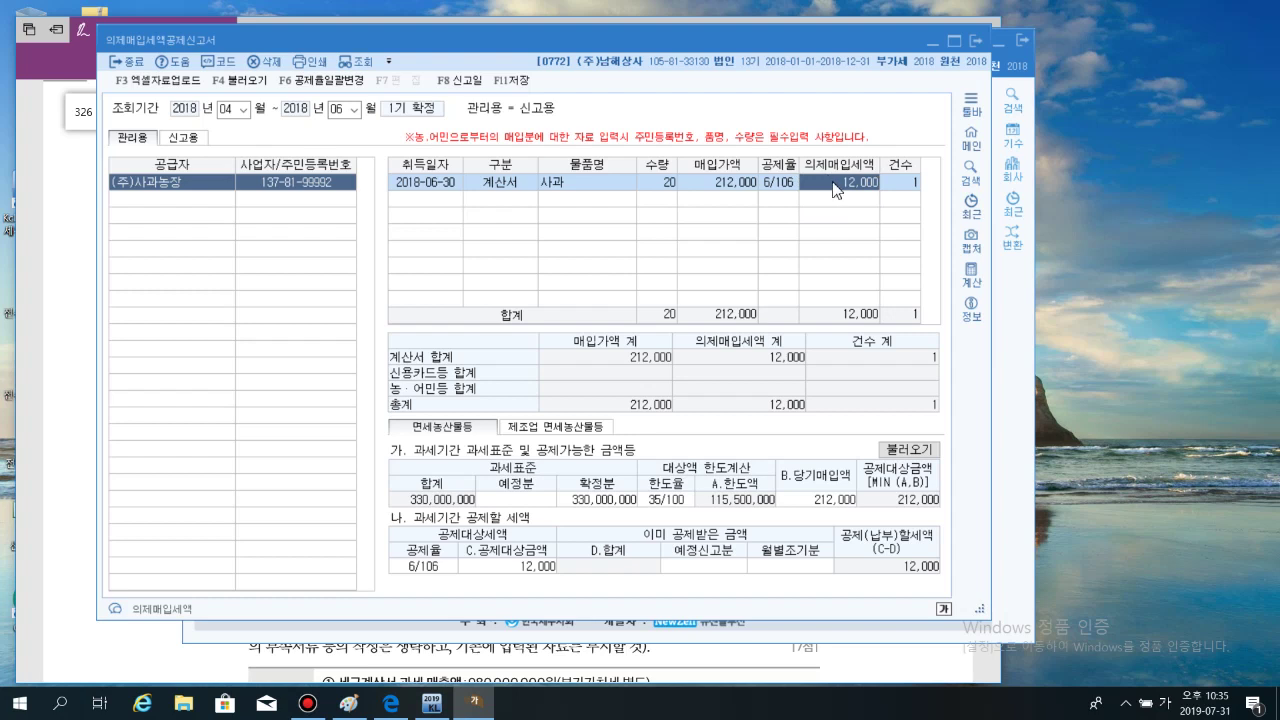
# Save the completed 의제매입세액공제신고서 and close the form
pyautogui.click(510, 79)
pyautogui.click(557, 362)
pyautogui.click(976, 41)
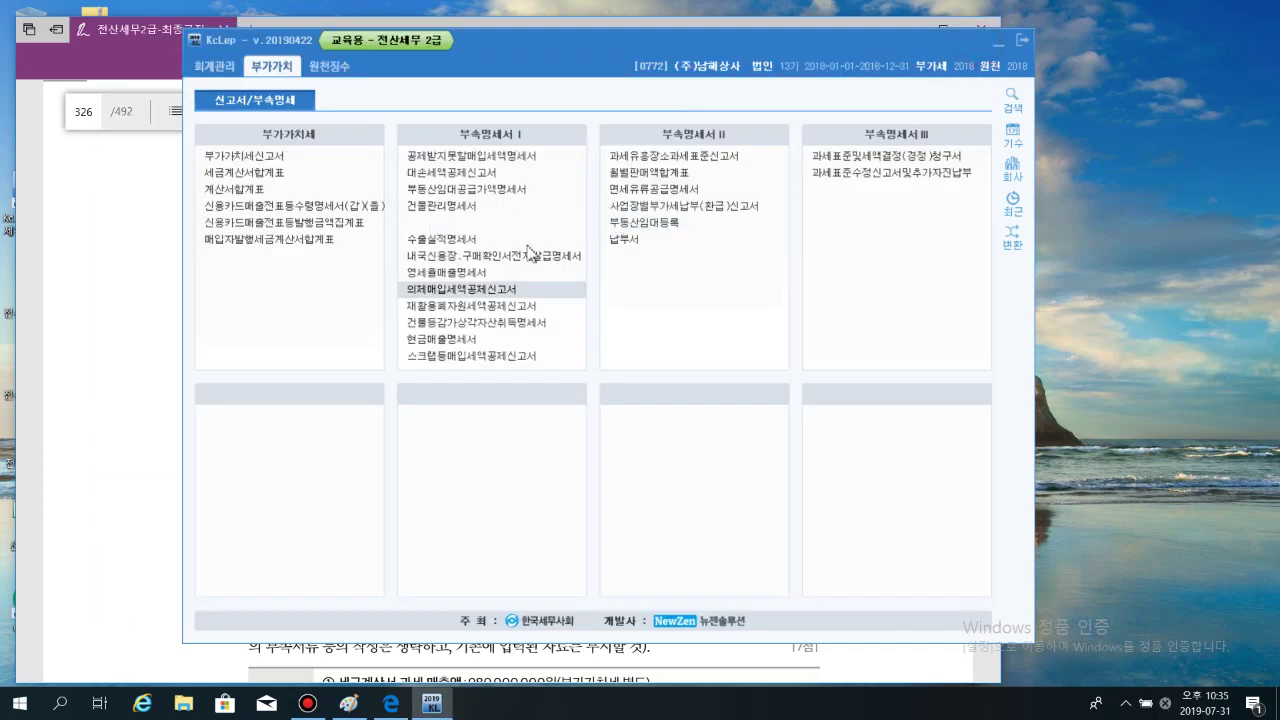
# Reopen the 의제매입세액공제신고서 with its saved data, and query April to June 2018 again without loading the saved data
pyautogui.click(493, 290)
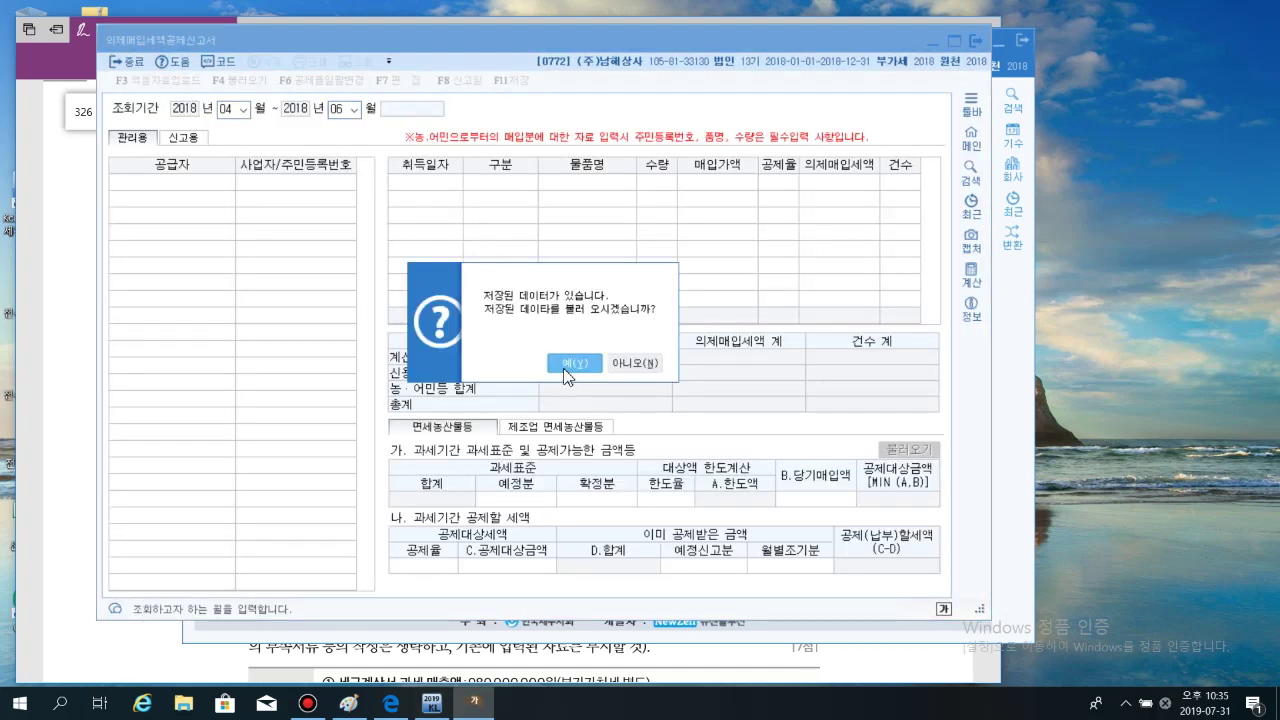
pyautogui.click(567, 367)
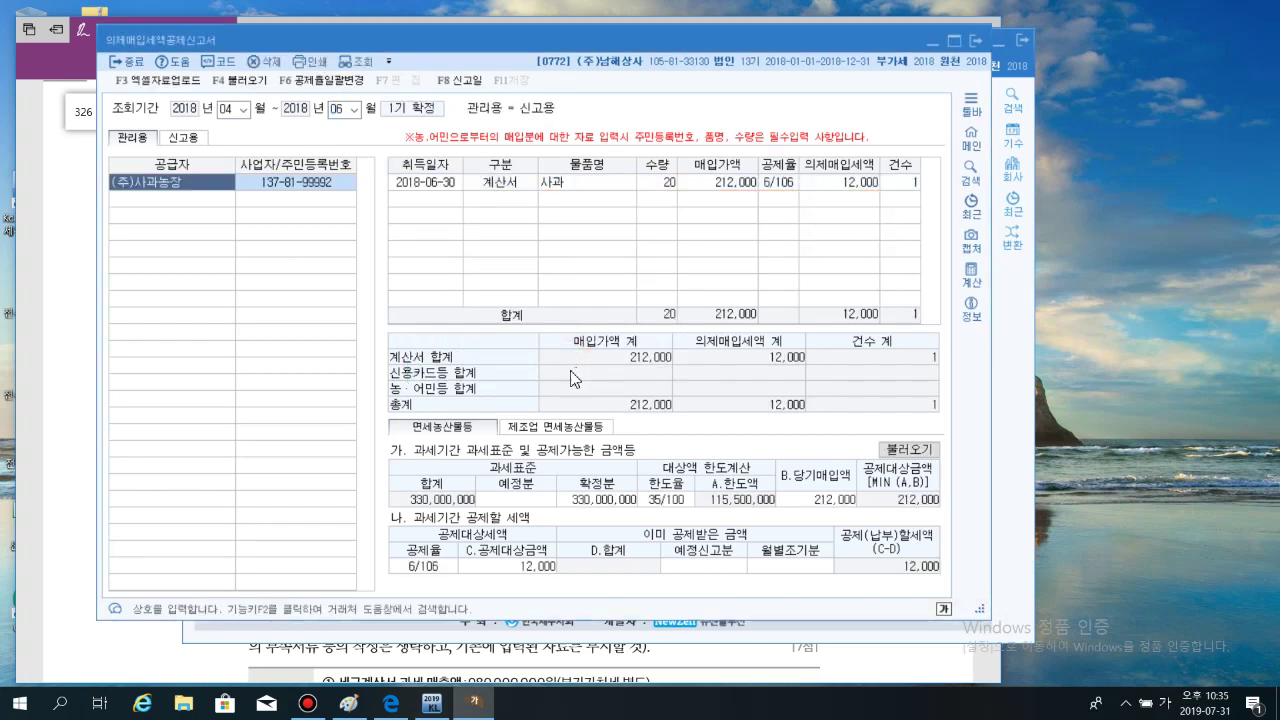
pyautogui.click(233, 108)
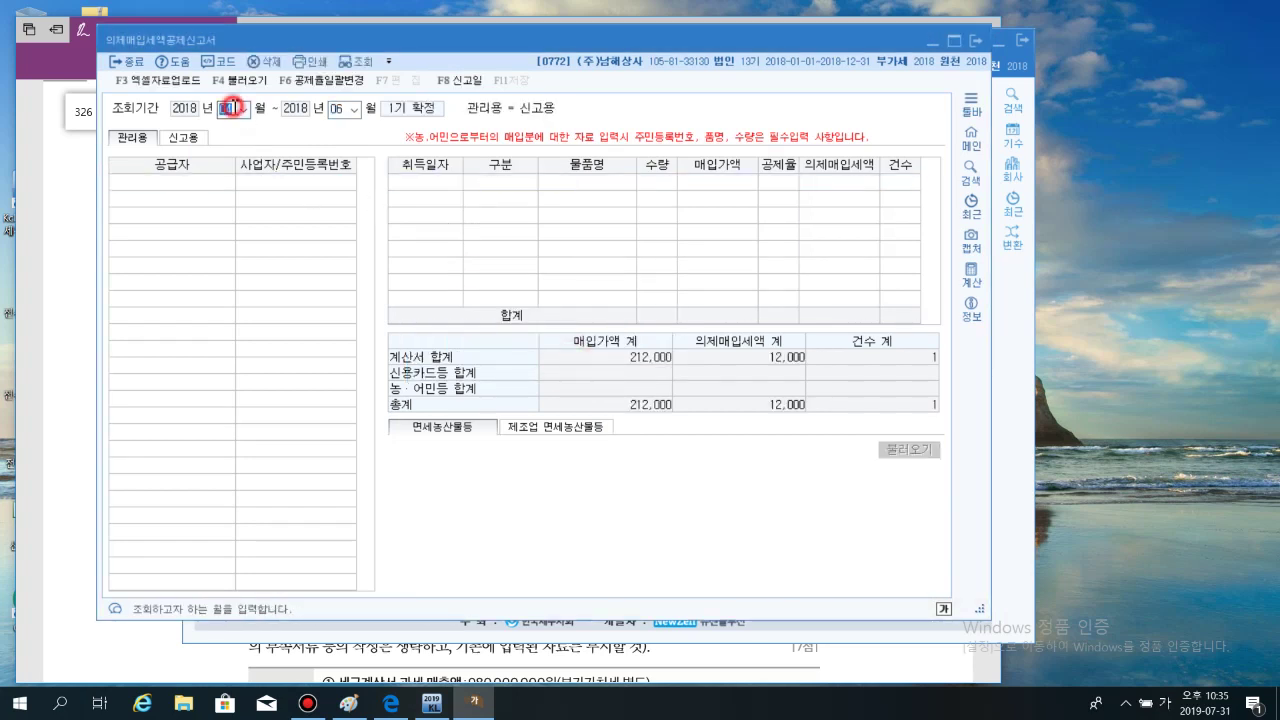
pyautogui.press('Return')
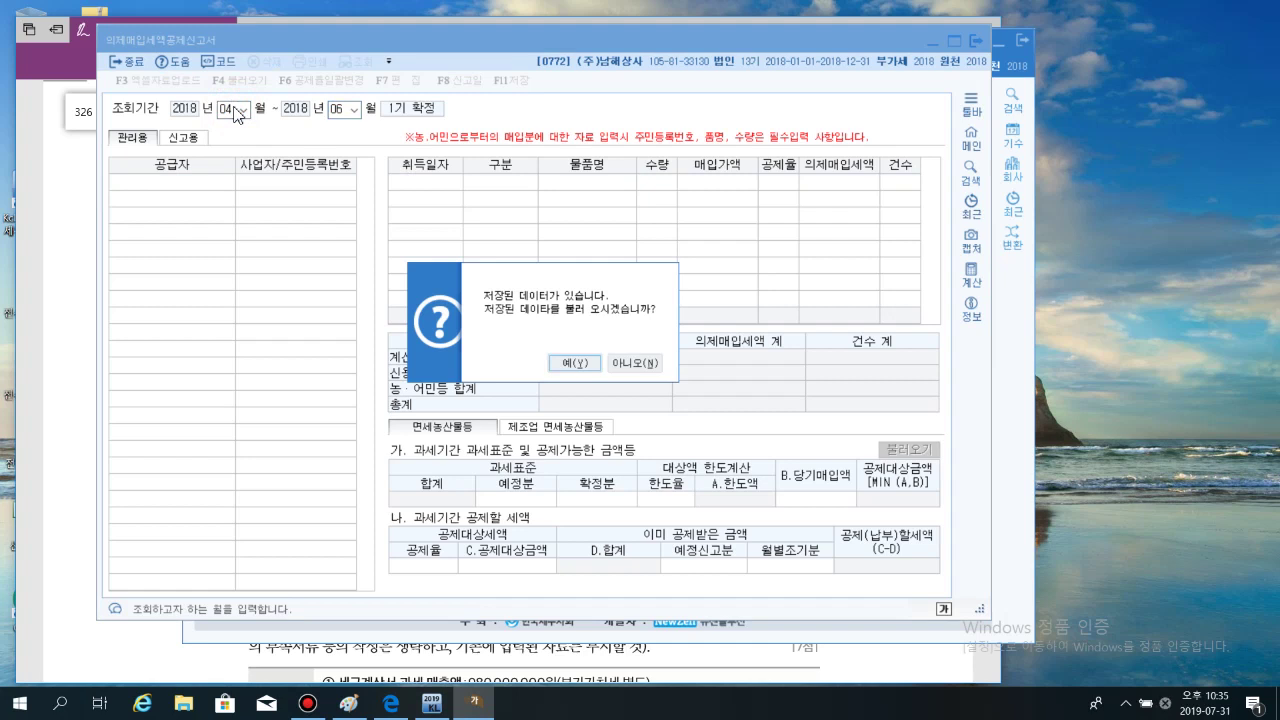
pyautogui.click(635, 364)
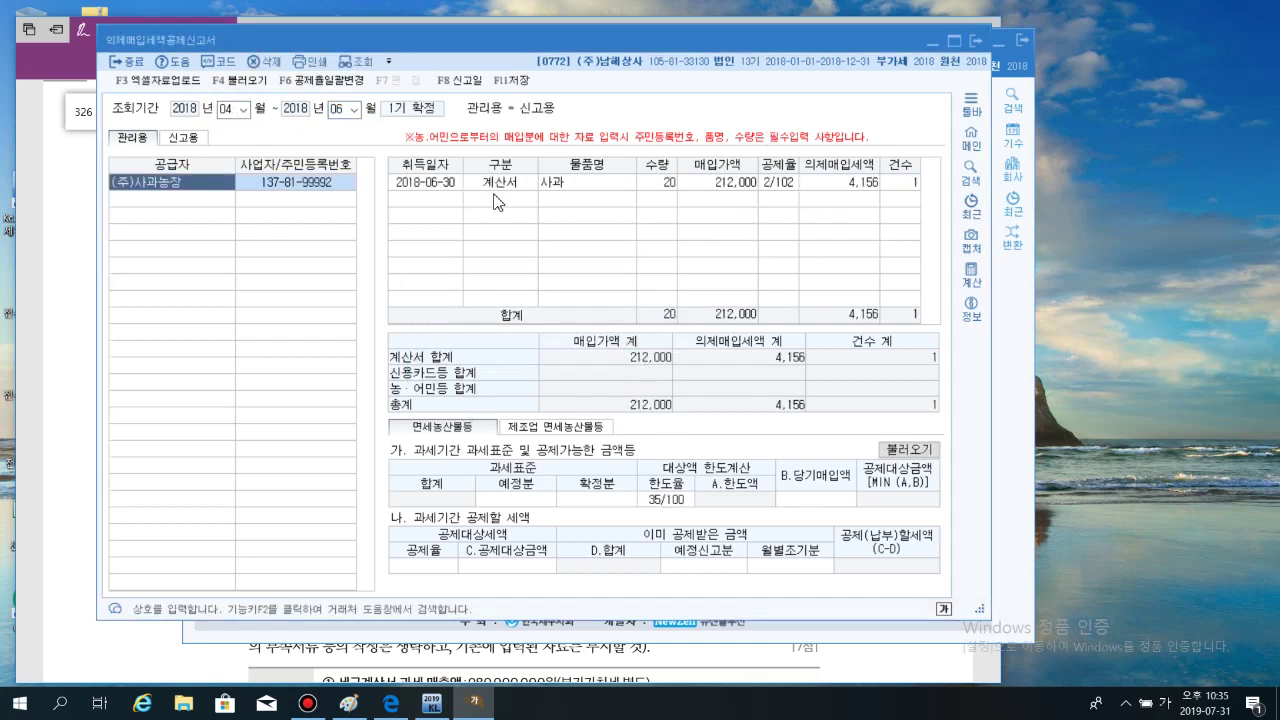
# Try 6/106 as the 사과 line's 공제율 in the freshly queried form and close it without saving
pyautogui.click(458, 184)
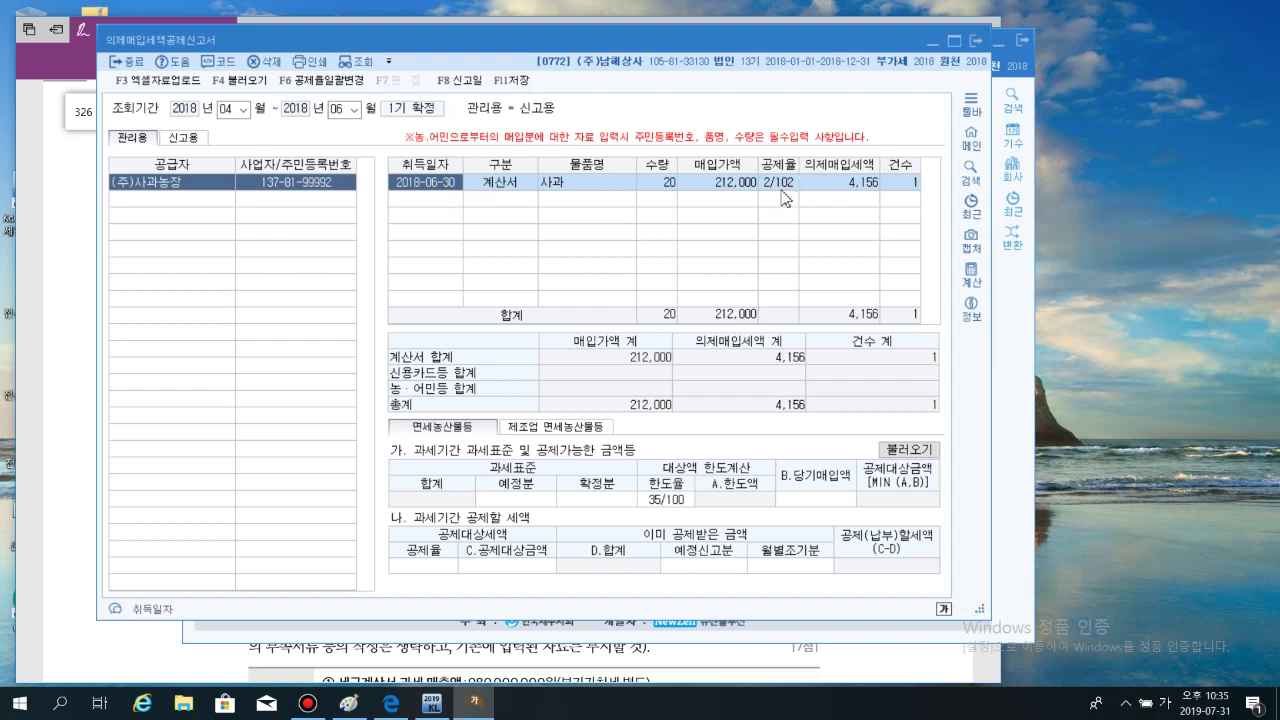
pyautogui.click(779, 182)
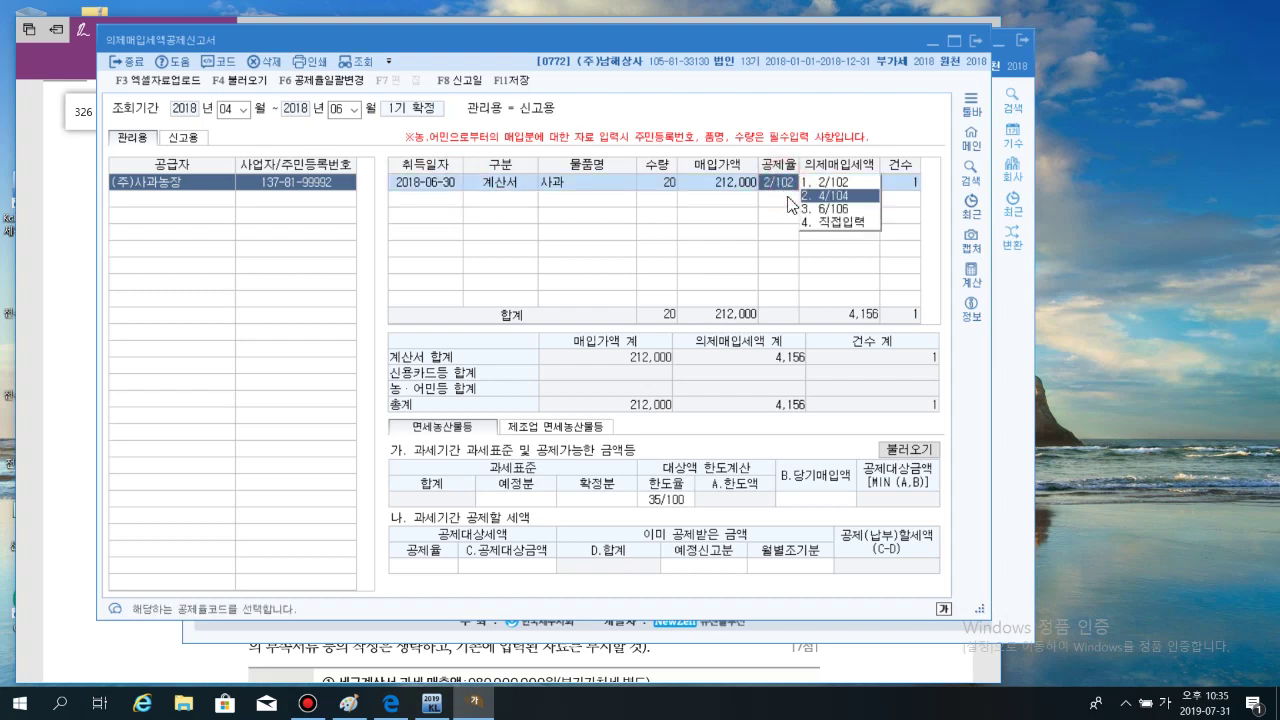
pyautogui.click(832, 209)
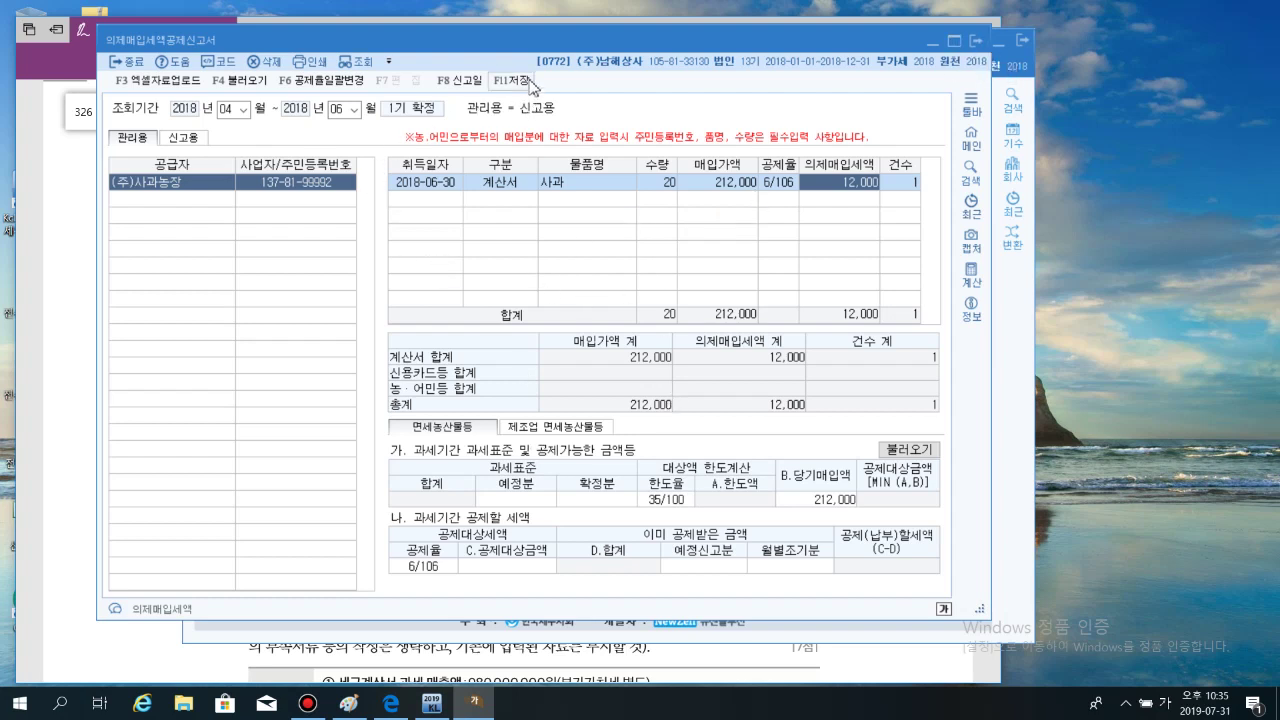
pyautogui.click(975, 41)
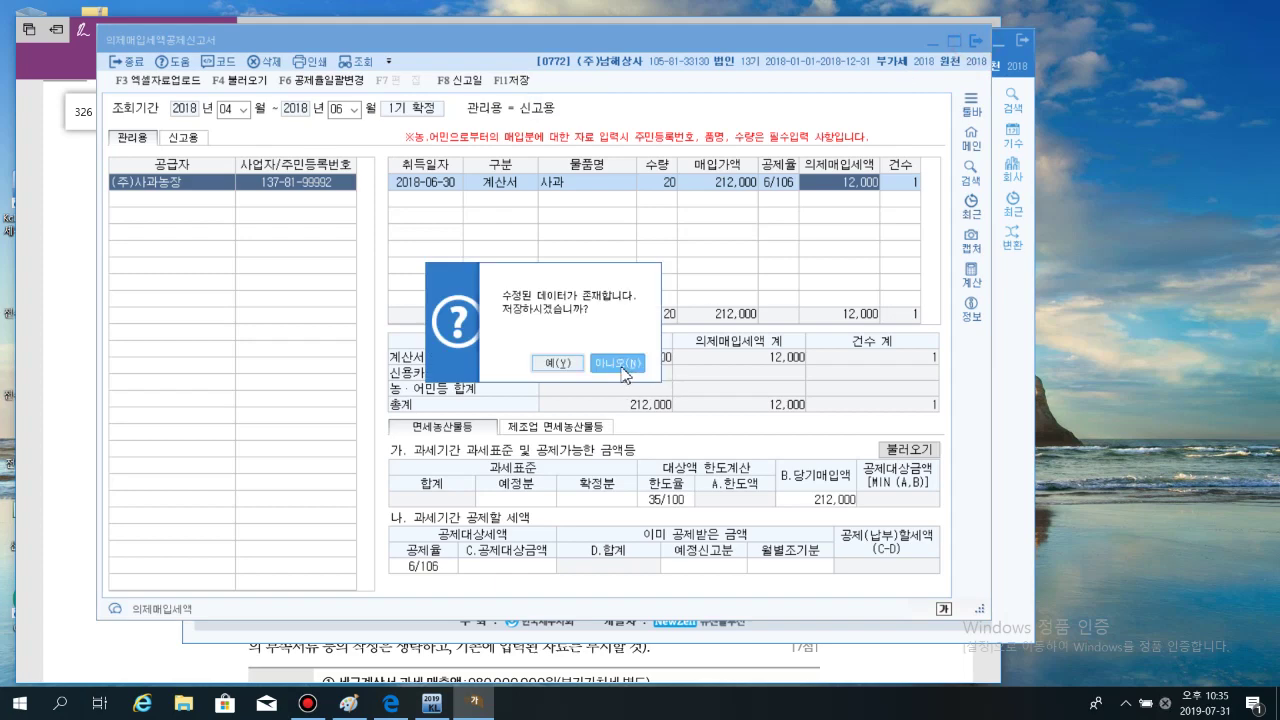
pyautogui.click(617, 363)
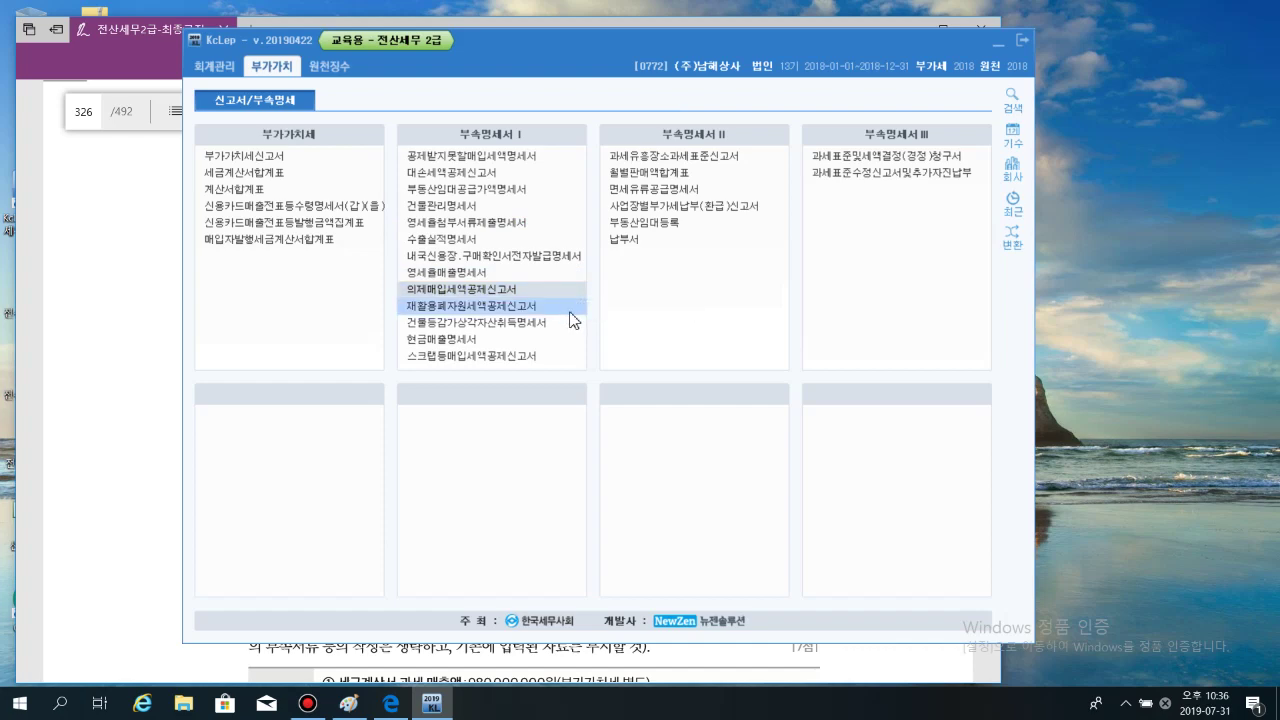
pyautogui.click(308, 705)
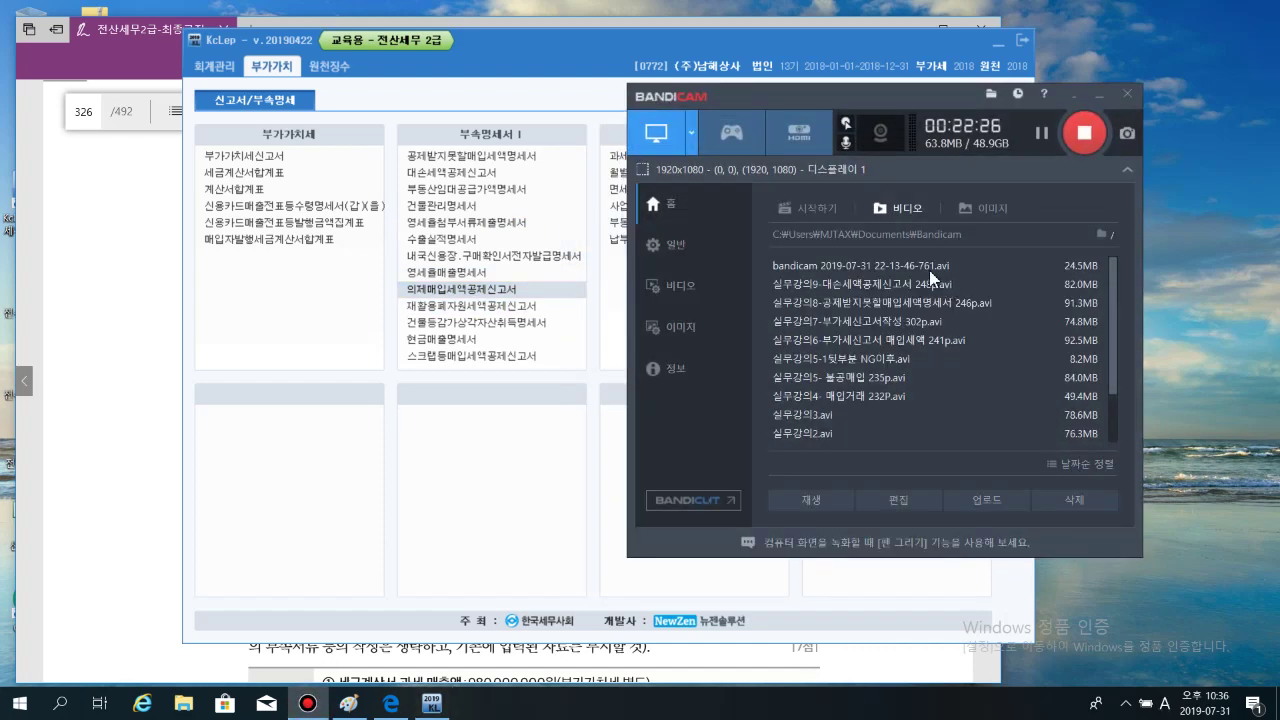